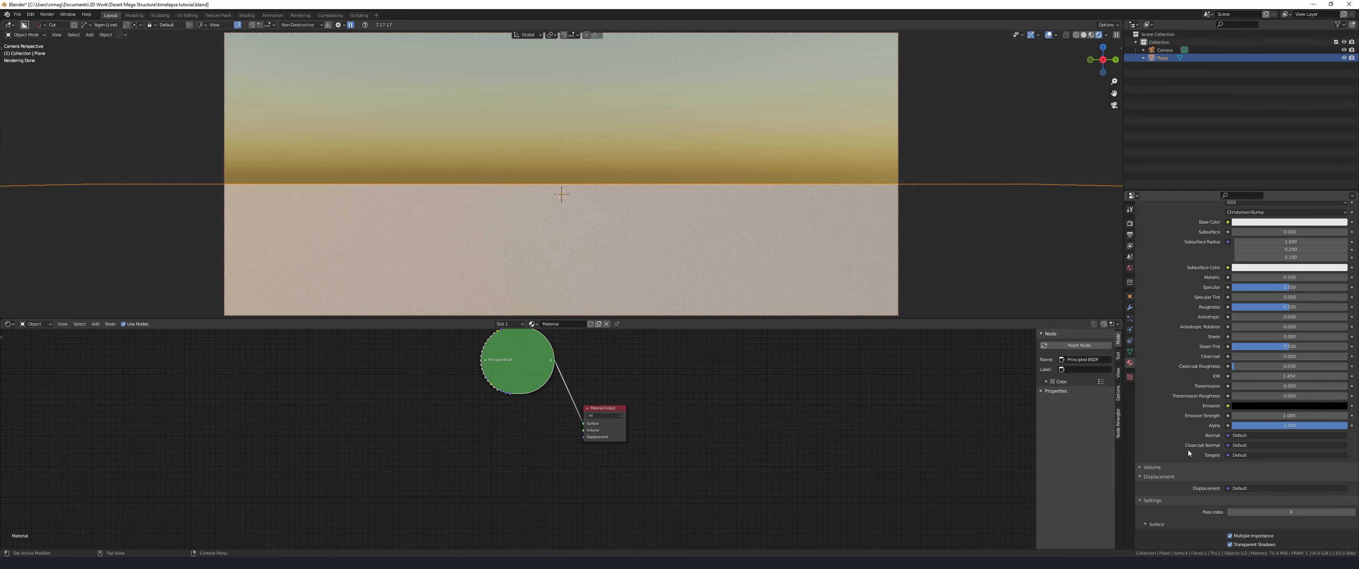
Set the plane material's displacement method to Displacement Only and add a Subdivision modifier of type Simple to the plane
{"action": "left_click", "coordinate": [1249, 464]}
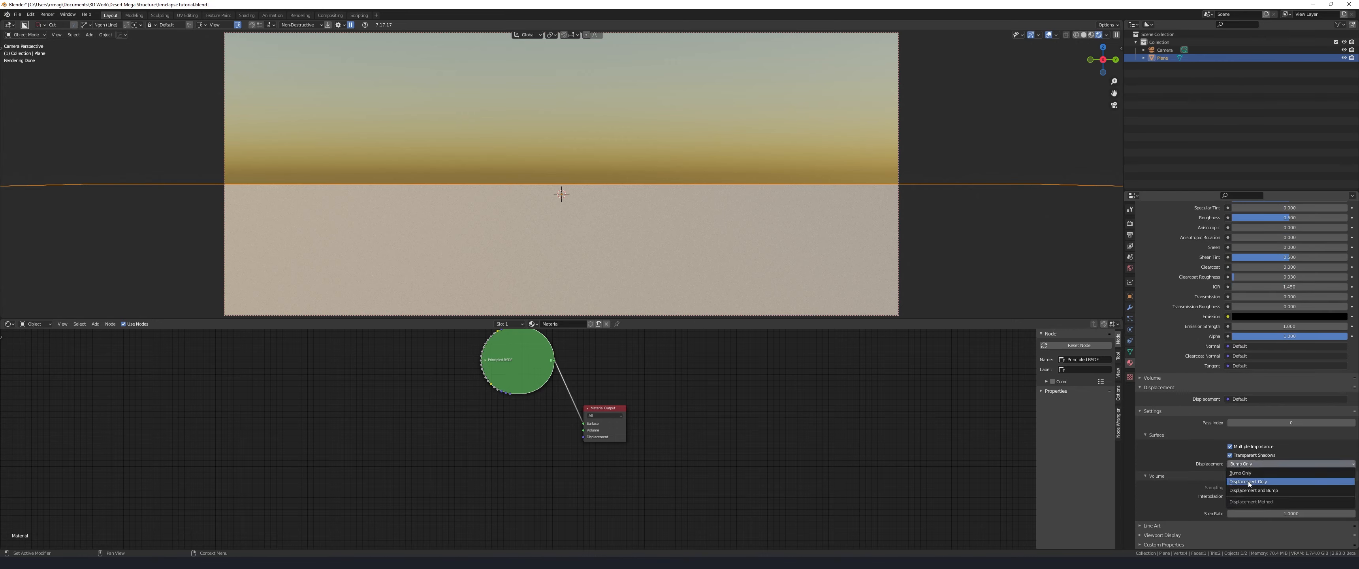
{"action": "left_click", "coordinate": [1249, 483]}
{"action": "left_click", "coordinate": [1130, 307]}
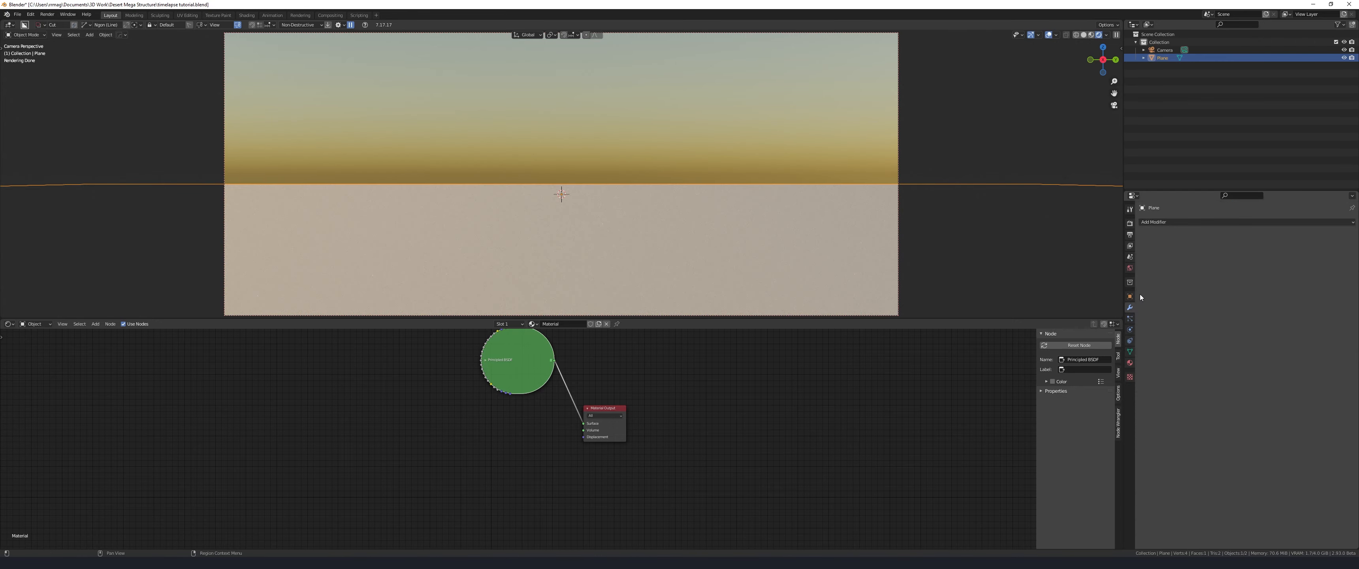
{"action": "left_click", "coordinate": [1213, 224]}
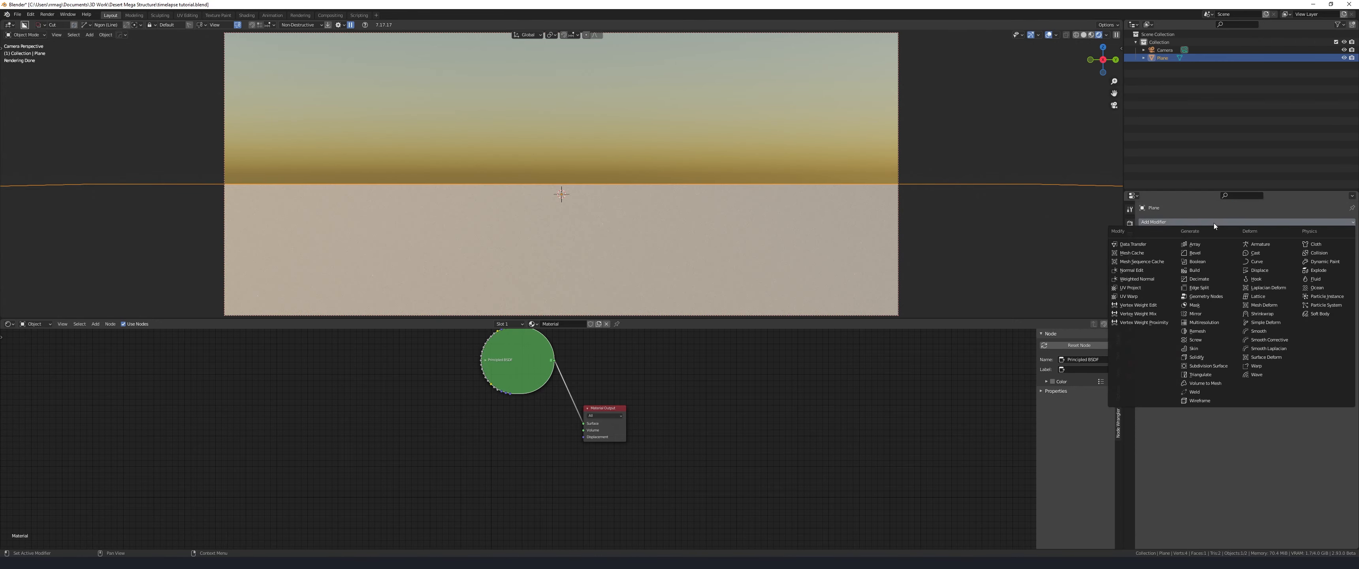
{"action": "left_click", "coordinate": [1214, 365]}
{"action": "left_click", "coordinate": [1289, 247]}
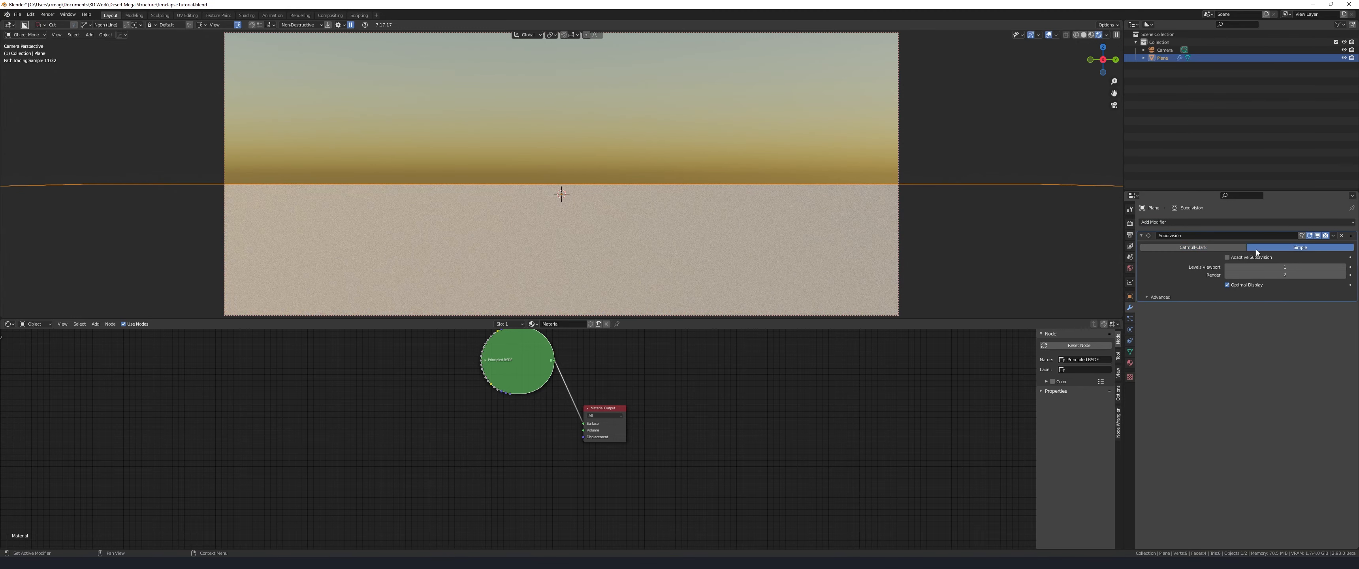
Enable adaptive subdivision on the modifier and set the dicing scale to 3
{"action": "left_click", "coordinate": [1228, 258]}
{"action": "left_click", "coordinate": [1302, 267]}
{"action": "type", "text": "3"}
{"action": "key", "text": "Return"}
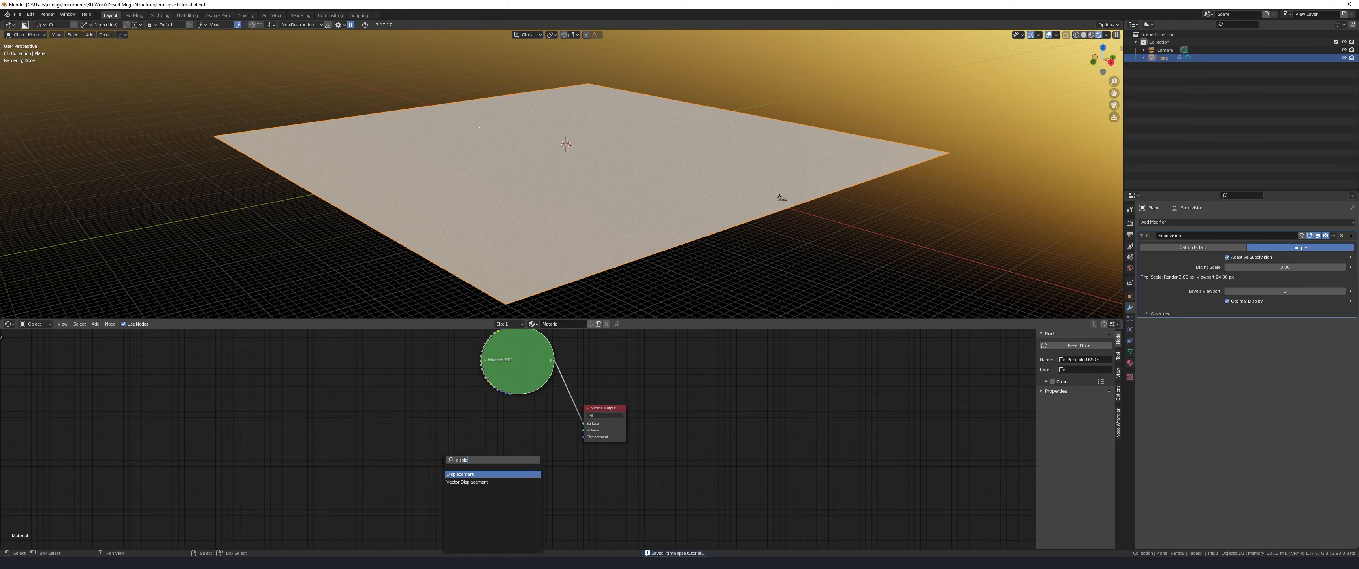
Add a Displacement node and connect it to the Material Output's Displacement input
{"action": "key", "text": "Return"}
{"action": "left_click", "coordinate": [517, 438]}
{"action": "left_click_drag", "start_coordinate": [559, 447], "coordinate": [569, 439]}
{"action": "left_click_drag", "start_coordinate": [584, 437], "coordinate": [584, 437]}
Add a Wave Texture node and connect its Fac output to the Displacement node's Height
{"action": "middle_click_drag", "start_coordinate": [388, 451], "coordinate": [480, 451]}
{"action": "key", "text": "shift+a"}
{"action": "mouse_move", "coordinate": [479, 473]}
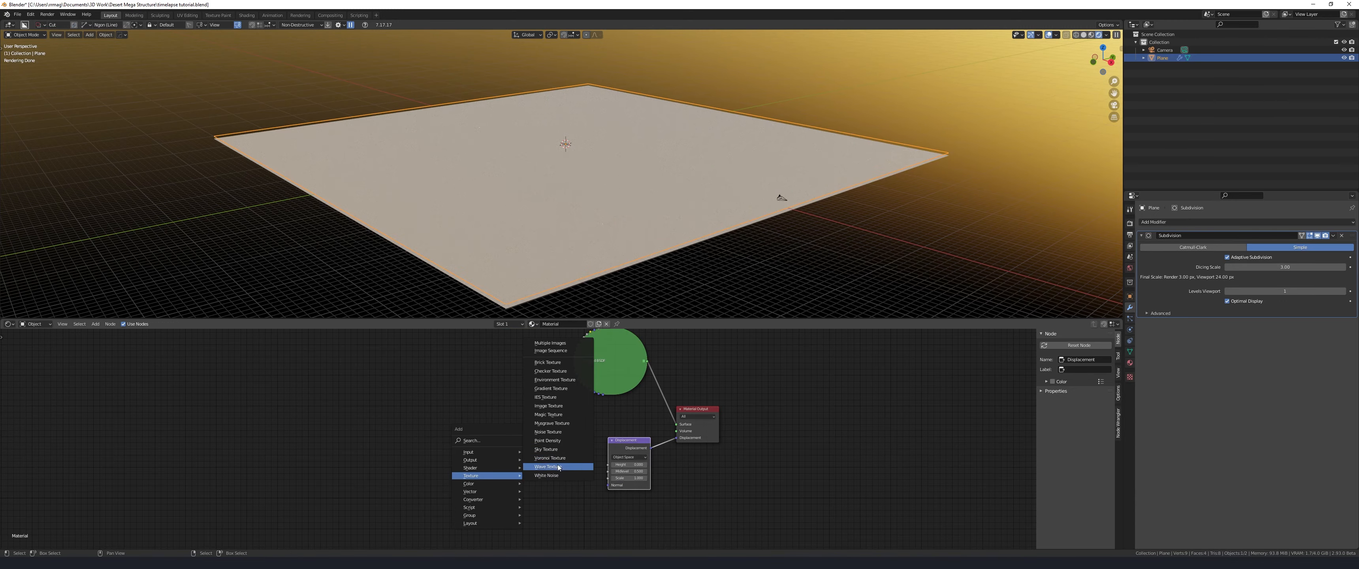
{"action": "left_click", "coordinate": [560, 465]}
{"action": "left_click", "coordinate": [483, 421]}
{"action": "scroll", "coordinate": [512, 437], "scroll_direction": "up", "scroll_amount": 2}
{"action": "left_click_drag", "start_coordinate": [532, 436], "coordinate": [613, 468]}
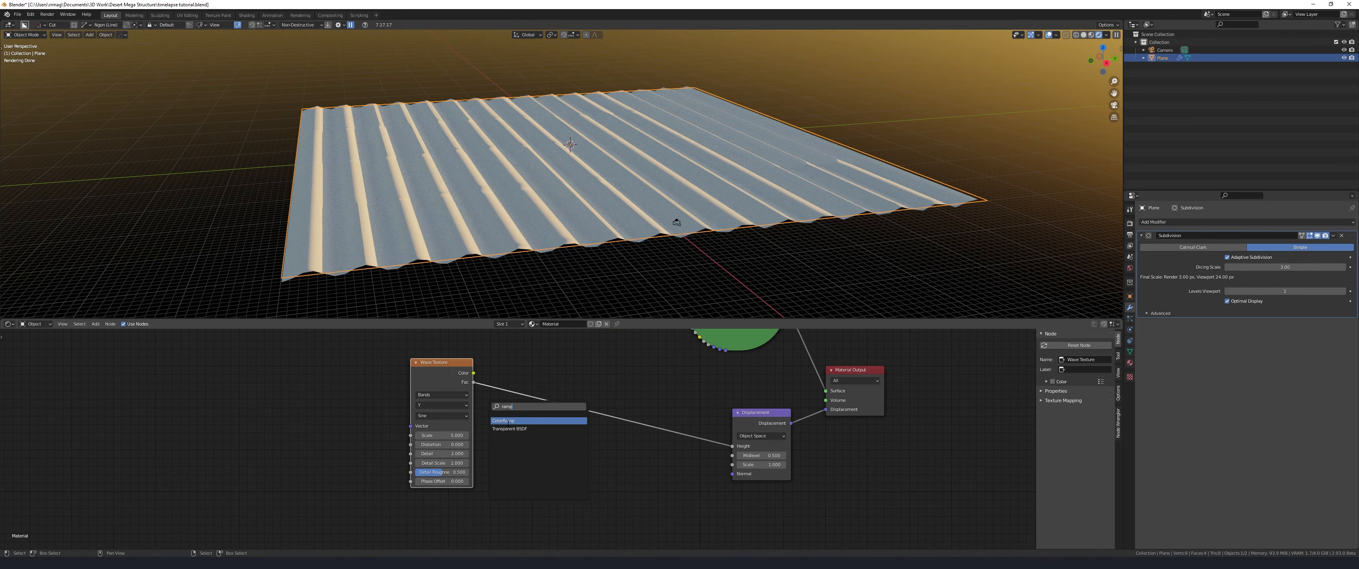
Insert a ColorRamp between the Wave Texture and Displacement nodes and preview its output
{"action": "left_click", "coordinate": [507, 421]}
{"action": "left_click", "coordinate": [574, 390]}
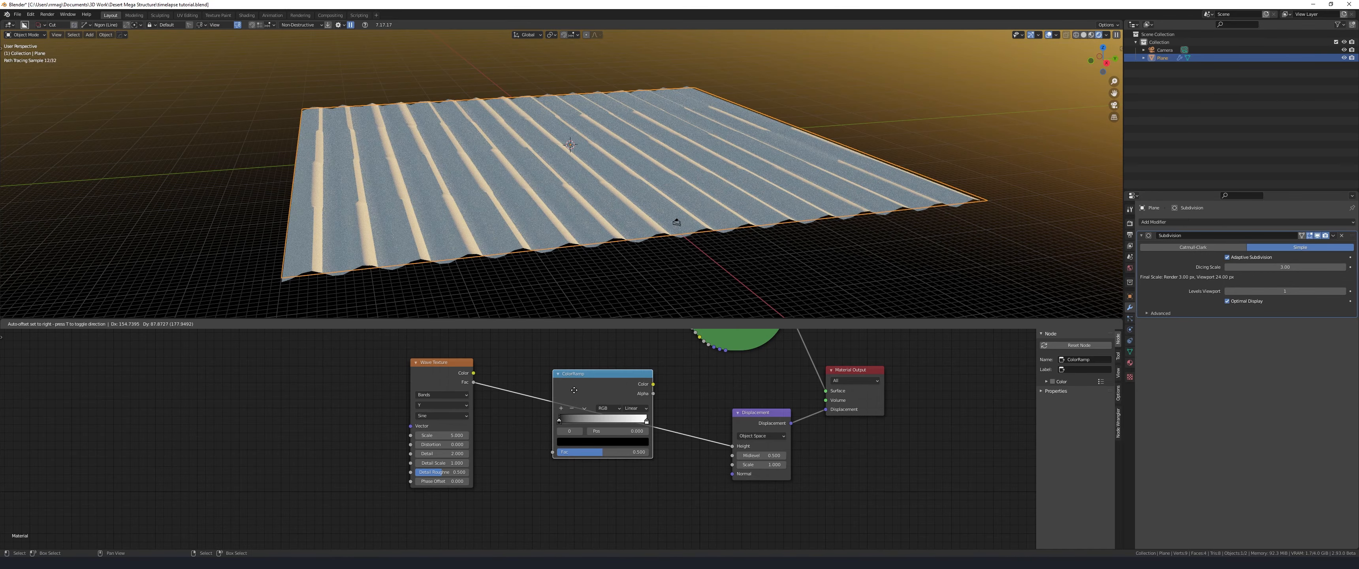
{"action": "left_click", "coordinate": [608, 386], "text": "ctrl+shift"}
Set the ColorRamp interpolation to B-Spline and place its black stop at position 0.041
{"action": "left_click_drag", "start_coordinate": [562, 425], "coordinate": [613, 425]}
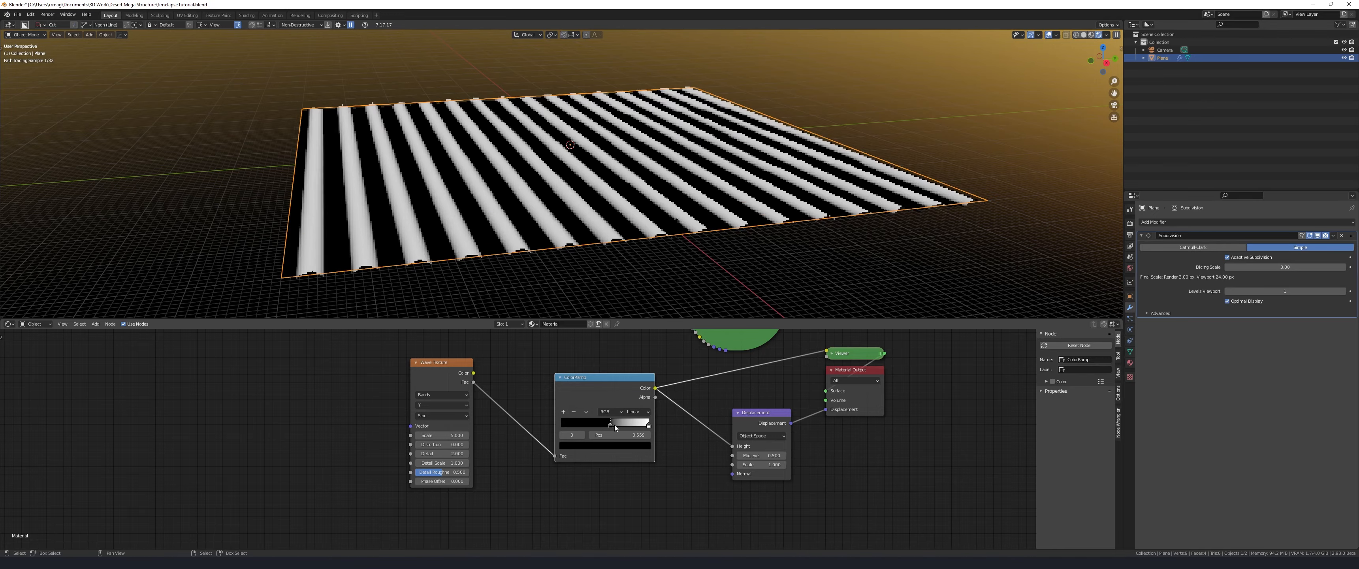
{"action": "key", "text": "ctrl+z"}
{"action": "left_click", "coordinate": [645, 412]}
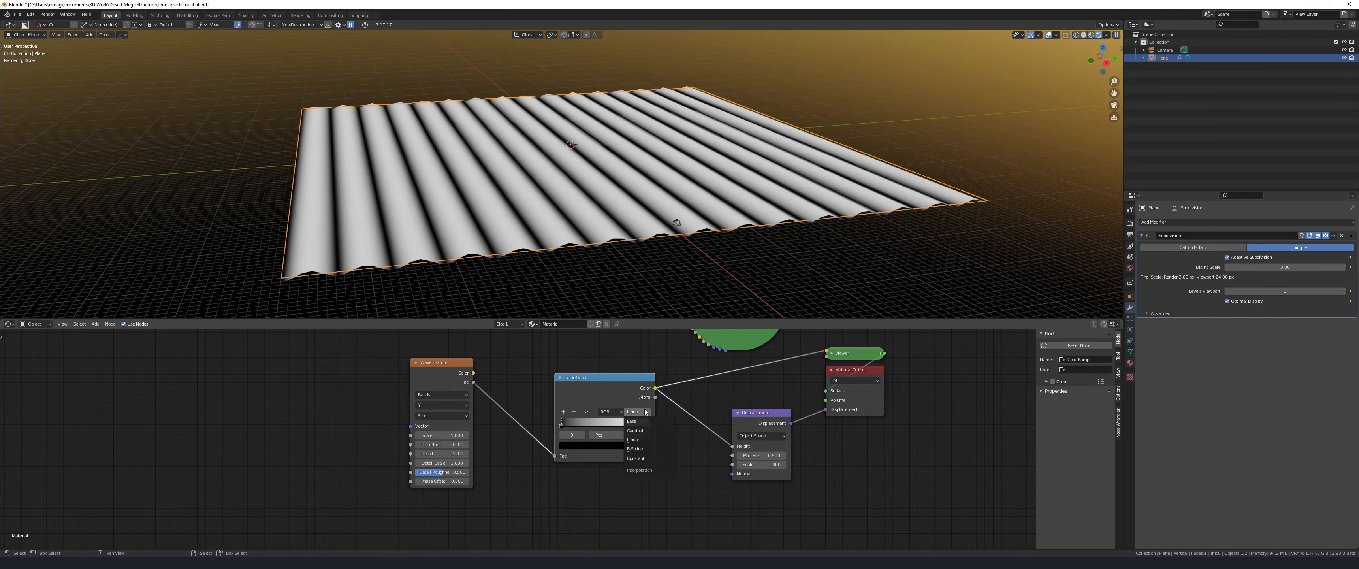
{"action": "left_click", "coordinate": [645, 448]}
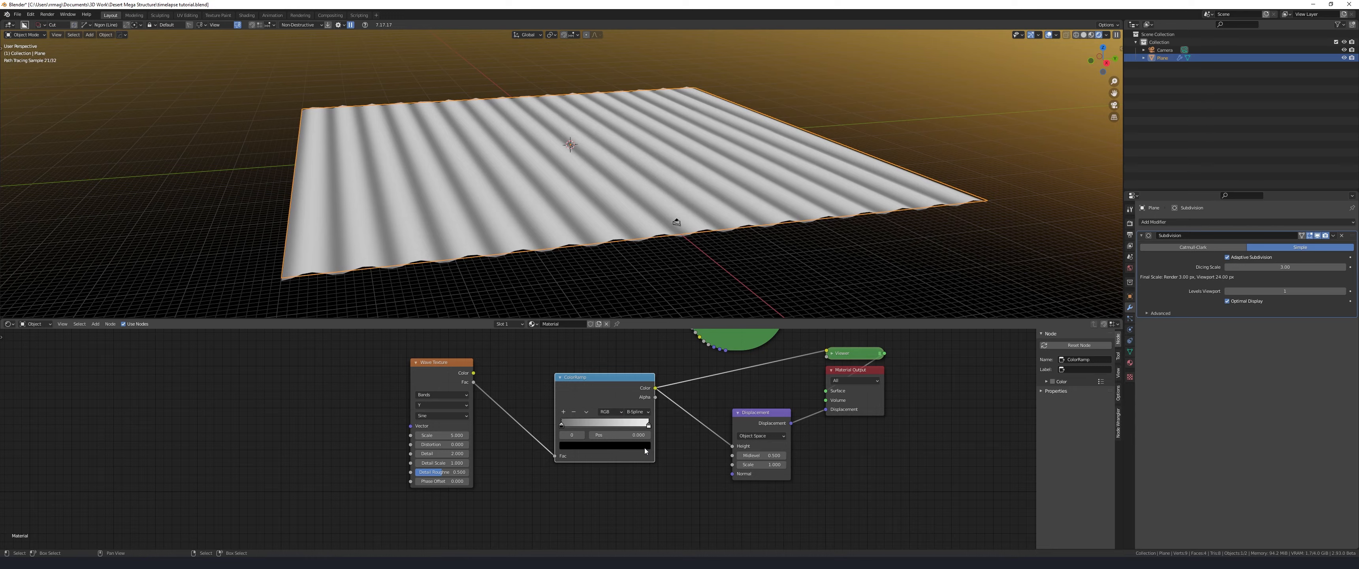
{"action": "left_click_drag", "start_coordinate": [561, 425], "coordinate": [564, 425]}
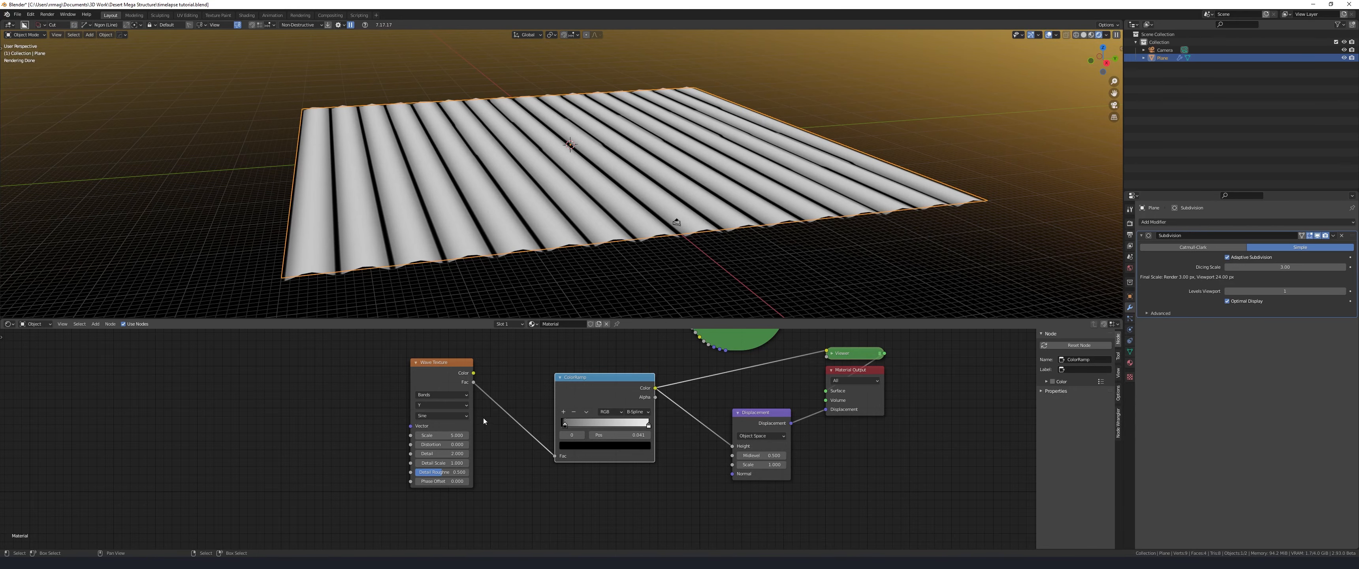
Add Texture Coordinate and Mapping nodes to the Wave Texture
{"action": "left_click", "coordinate": [438, 373]}
{"action": "key", "text": "ctrl+t"}
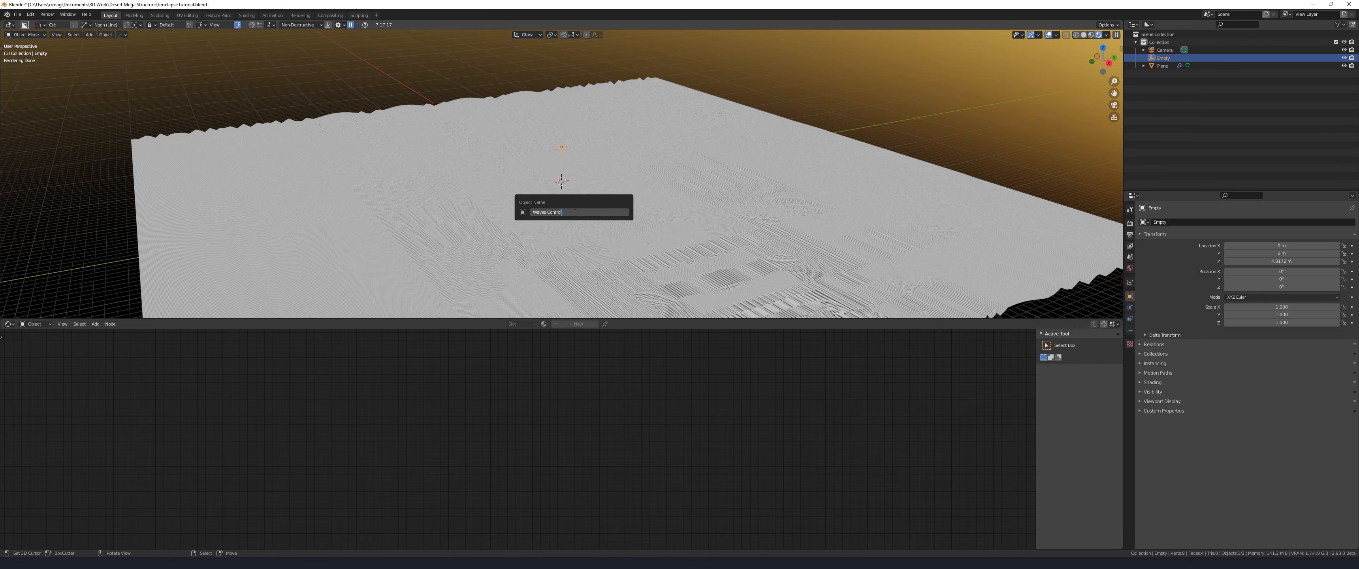
Name the empty Waves Control and move it into a new collection called Controllers
{"action": "key", "text": "Return"}
{"action": "key", "text": "m"}
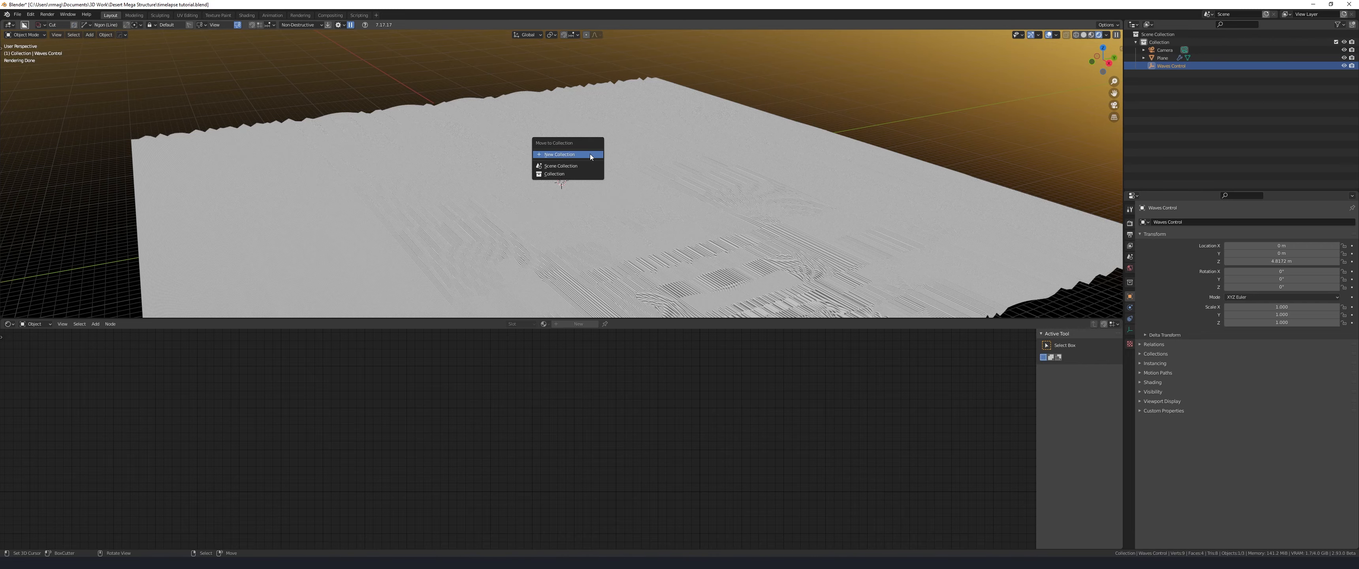
{"action": "left_click", "coordinate": [590, 154]}
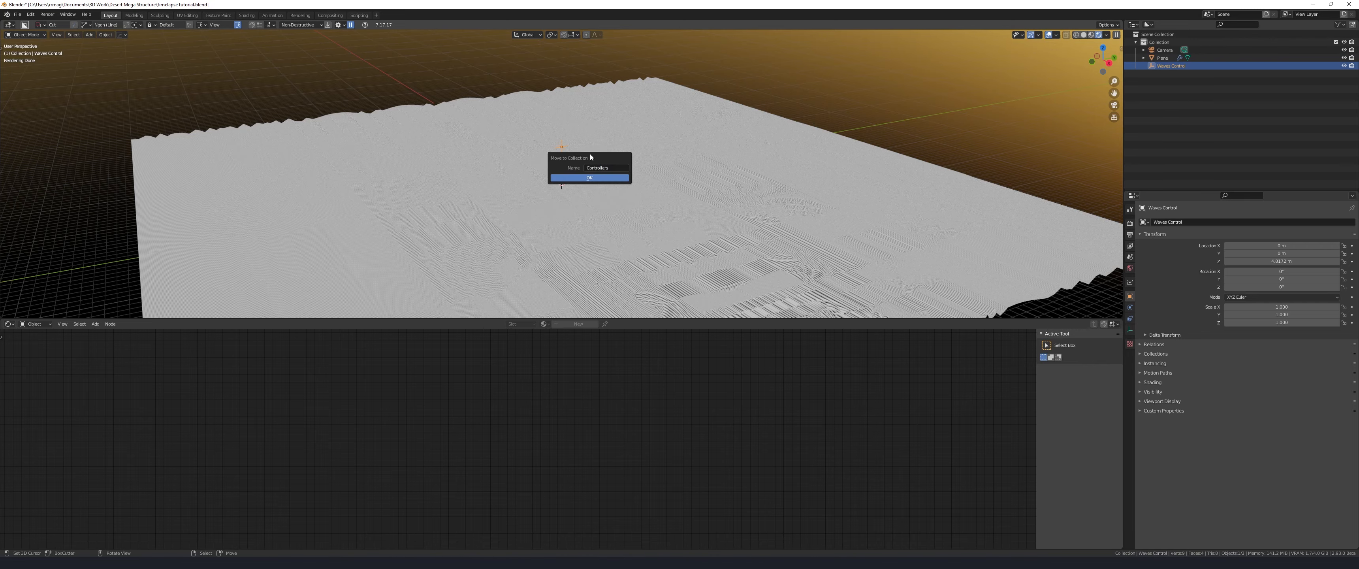
{"action": "key", "text": "Return"}
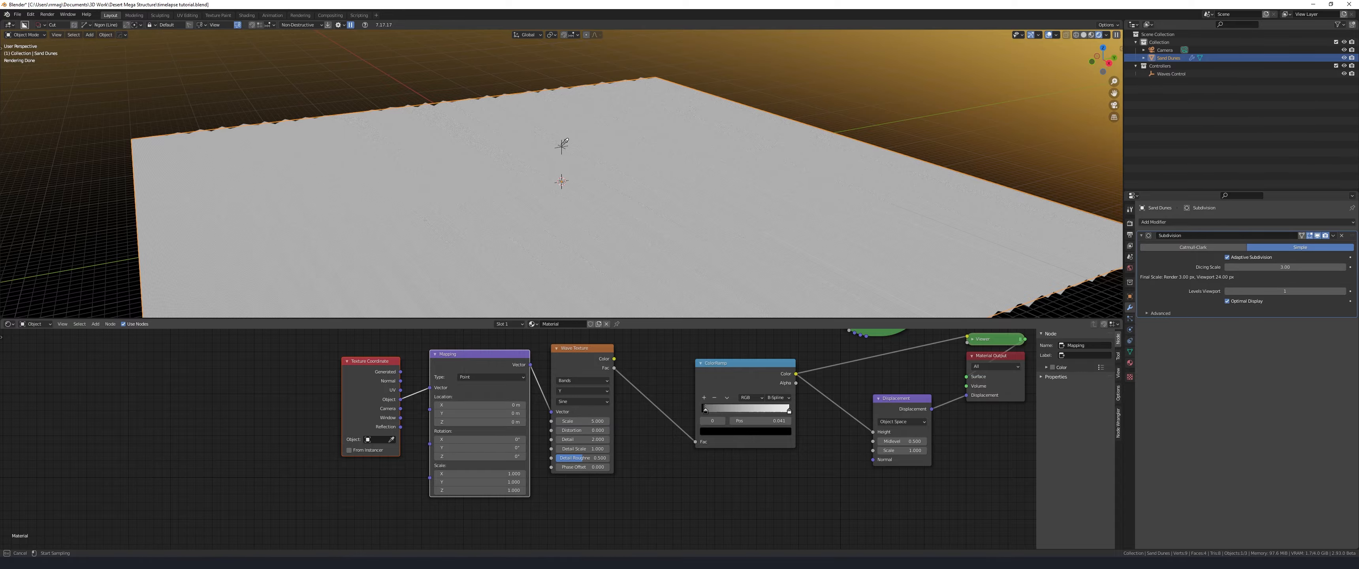
Assign the Waves Control empty as the Texture Coordinate node's object and test it by moving the empty
{"action": "left_click", "coordinate": [561, 146]}
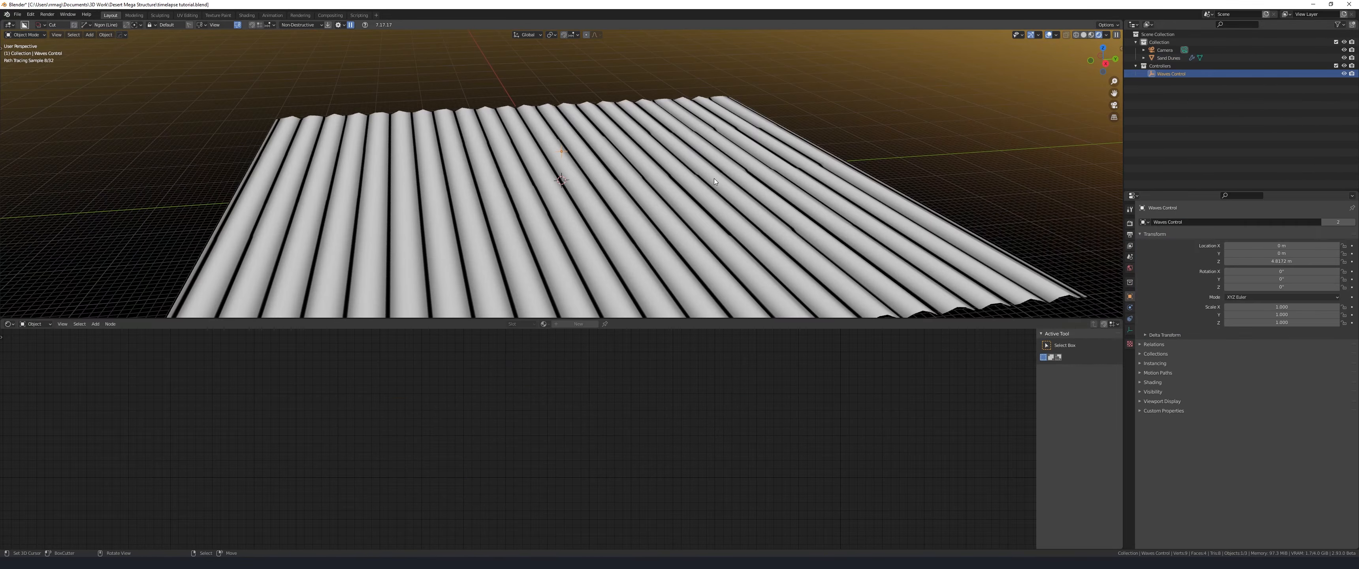
{"action": "key", "text": "g"}
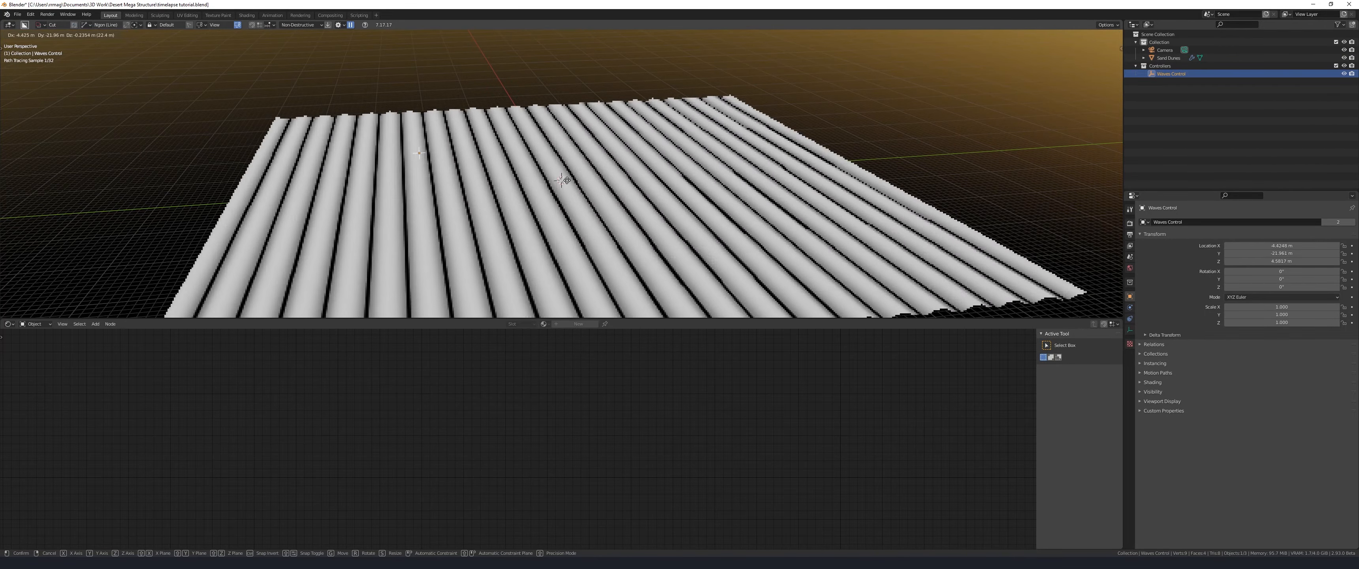
{"action": "key", "text": "KP_0"}
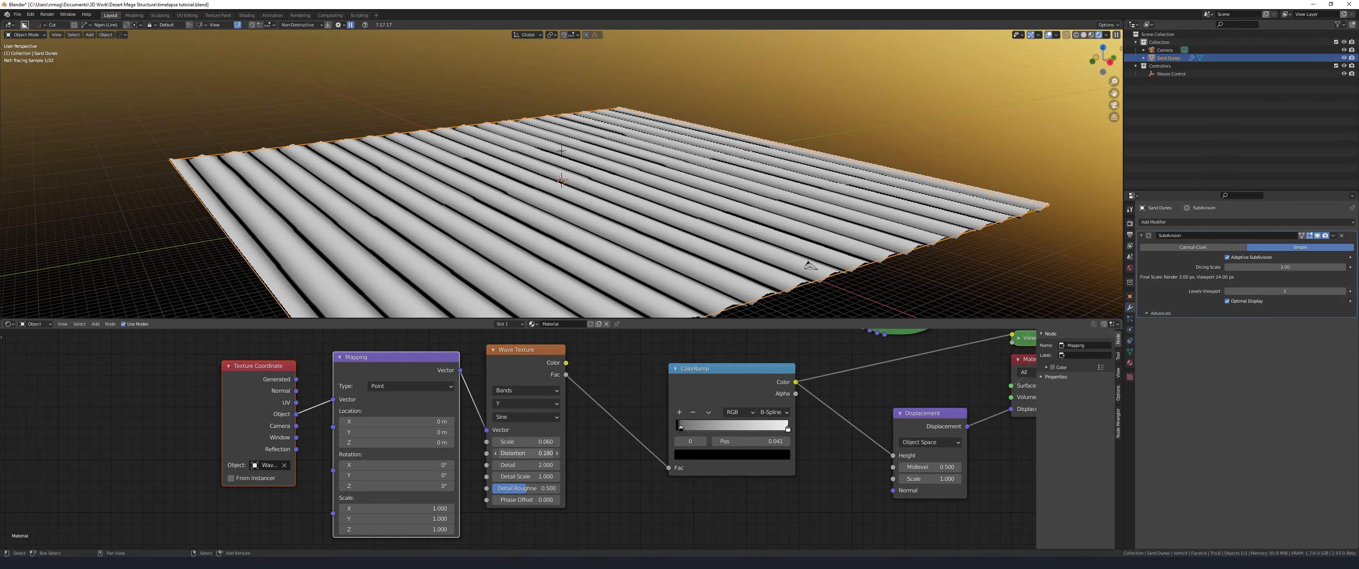
Set the Wave Texture's distortion to 6.3, detail to 3.5, detail scale to 1.35 and detail roughness to about 0.62
{"action": "mouse_move", "coordinate": [526, 453]}
{"action": "left_mouse_down"}
{"action": "mouse_move", "coordinate": [551, 453]}
{"action": "mouse_move", "coordinate": [539, 453]}
{"action": "left_mouse_up"}
{"action": "key", "text": "KP_0"}
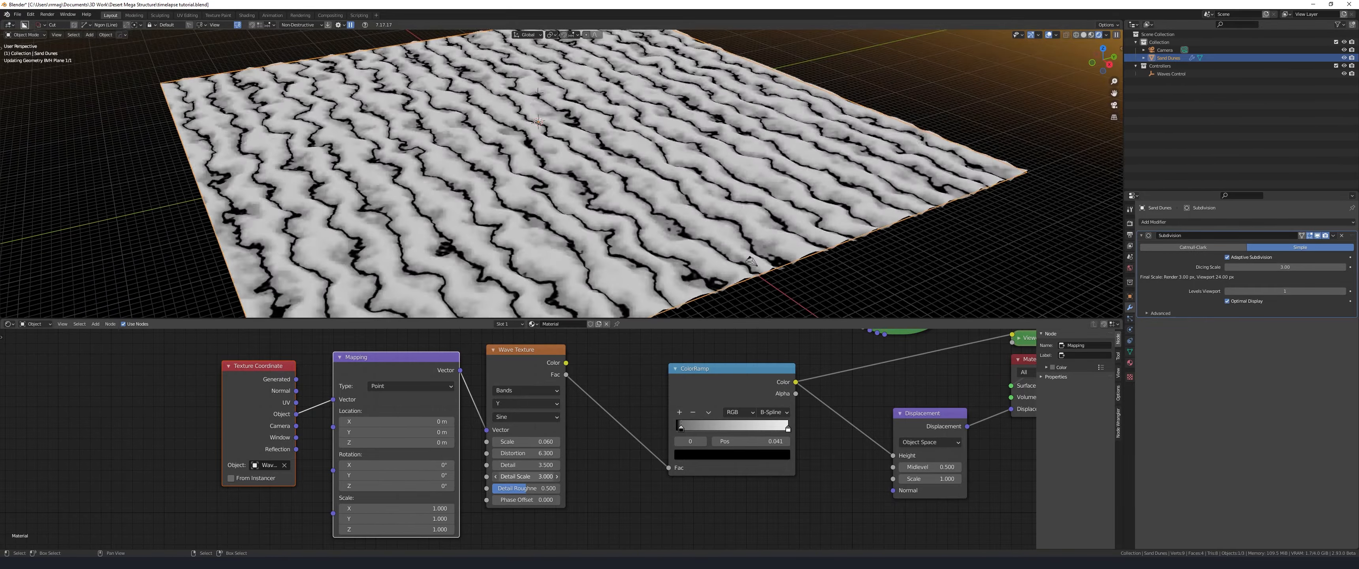
{"action": "mouse_move", "coordinate": [526, 477]}
{"action": "left_mouse_down"}
{"action": "mouse_move", "coordinate": [514, 477]}
{"action": "mouse_move", "coordinate": [537, 488]}
{"action": "left_mouse_up"}
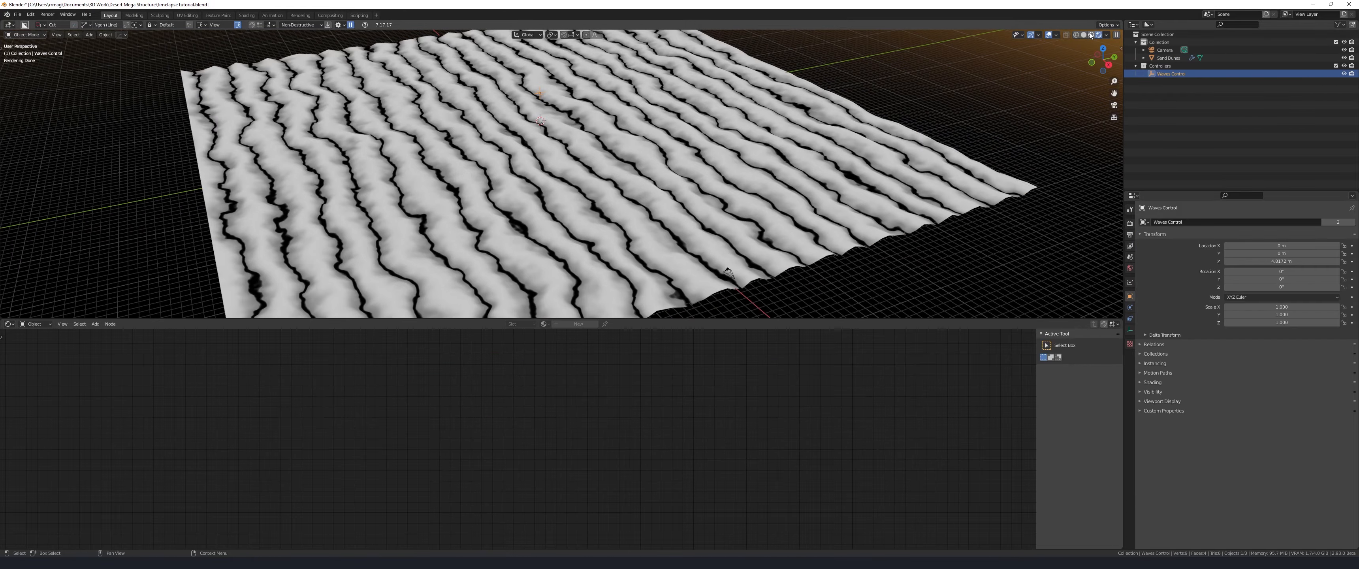
Switch the viewport to material preview and test the wave pattern by moving the Waves Control empty along Z and Y
{"action": "left_click", "coordinate": [1091, 35]}
{"action": "key", "text": "g"}
{"action": "key", "text": "z"}
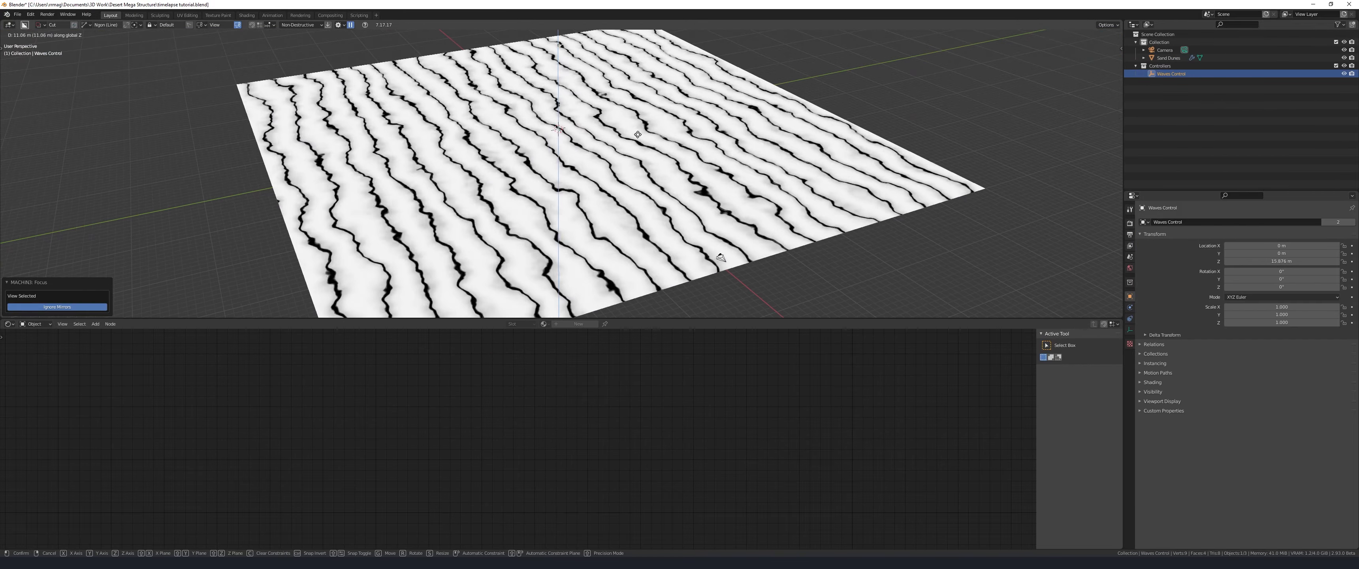
{"action": "key", "text": "y"}
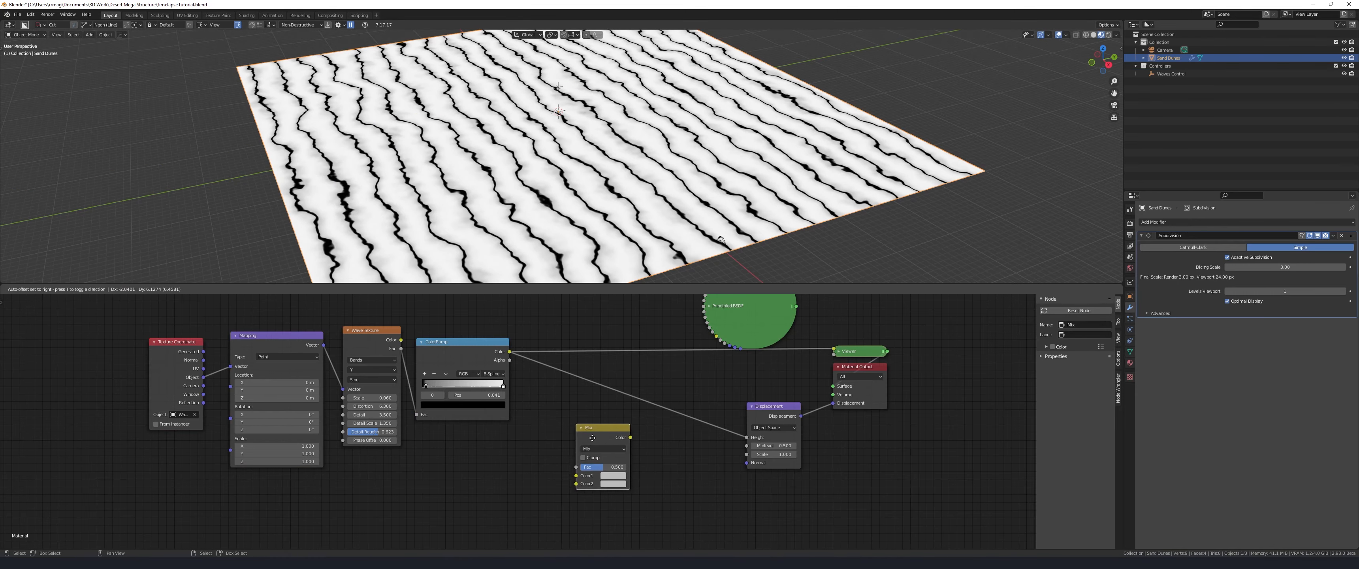
Insert a Mix node after the ColorRamp, with the ramp driving its Fac and a new Voronoi Texture's Distance feeding Color2
{"action": "left_click", "coordinate": [609, 396]}
{"action": "left_click", "coordinate": [612, 393], "text": "ctrl+shift"}
{"action": "key", "text": "shift+v"}
{"action": "left_click", "coordinate": [459, 457]}
{"action": "left_click_drag", "start_coordinate": [539, 445], "coordinate": [553, 439]}
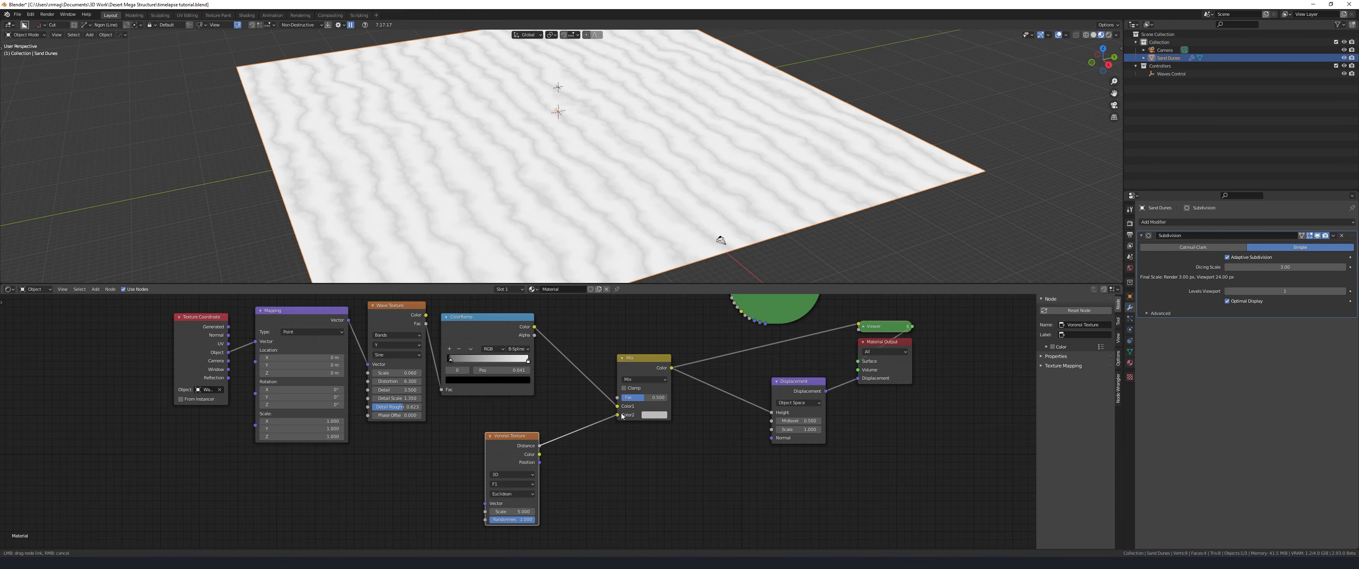
{"action": "left_click_drag", "start_coordinate": [623, 418], "coordinate": [617, 398]}
Preview the Voronoi Texture on the plane and set its scale to 18.6
{"action": "left_click", "coordinate": [516, 454], "text": "ctrl+shift"}
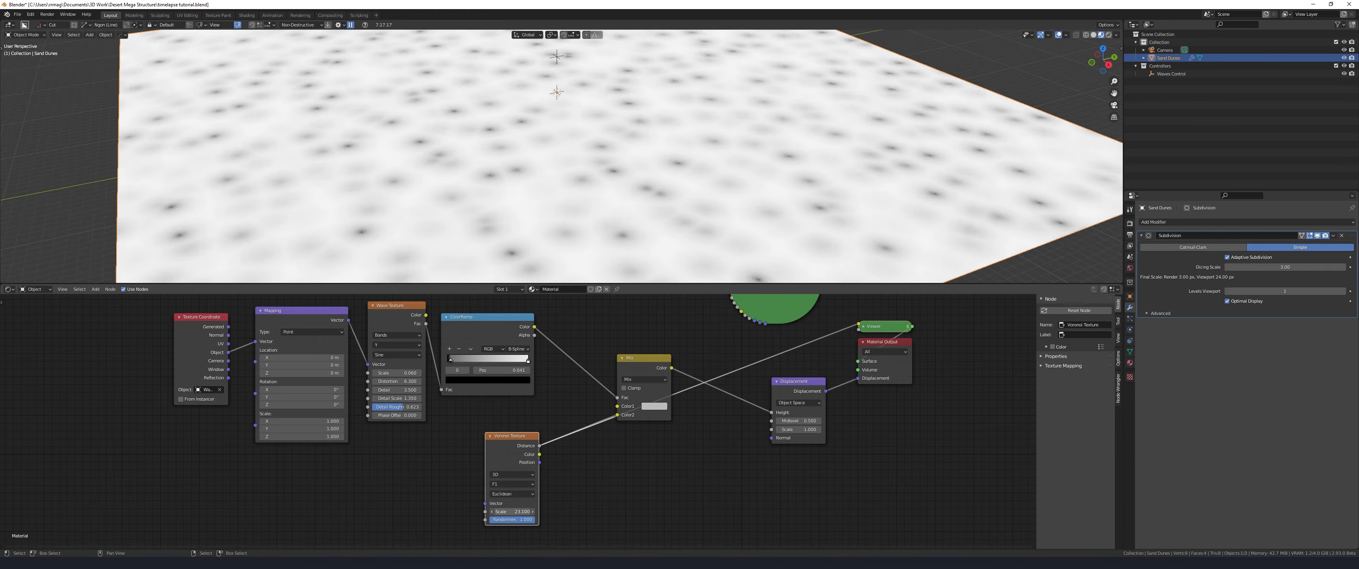
{"action": "left_click_drag", "start_coordinate": [511, 511], "coordinate": [460, 511]}
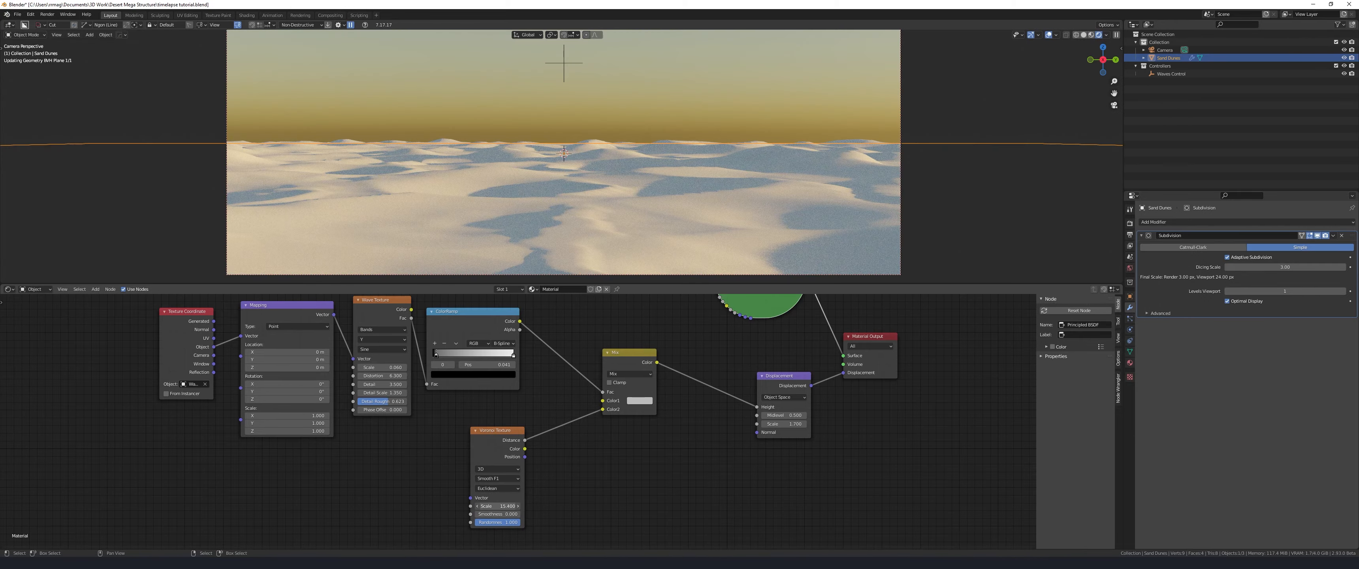
{"action": "left_click_drag", "start_coordinate": [497, 506], "coordinate": [507, 506]}
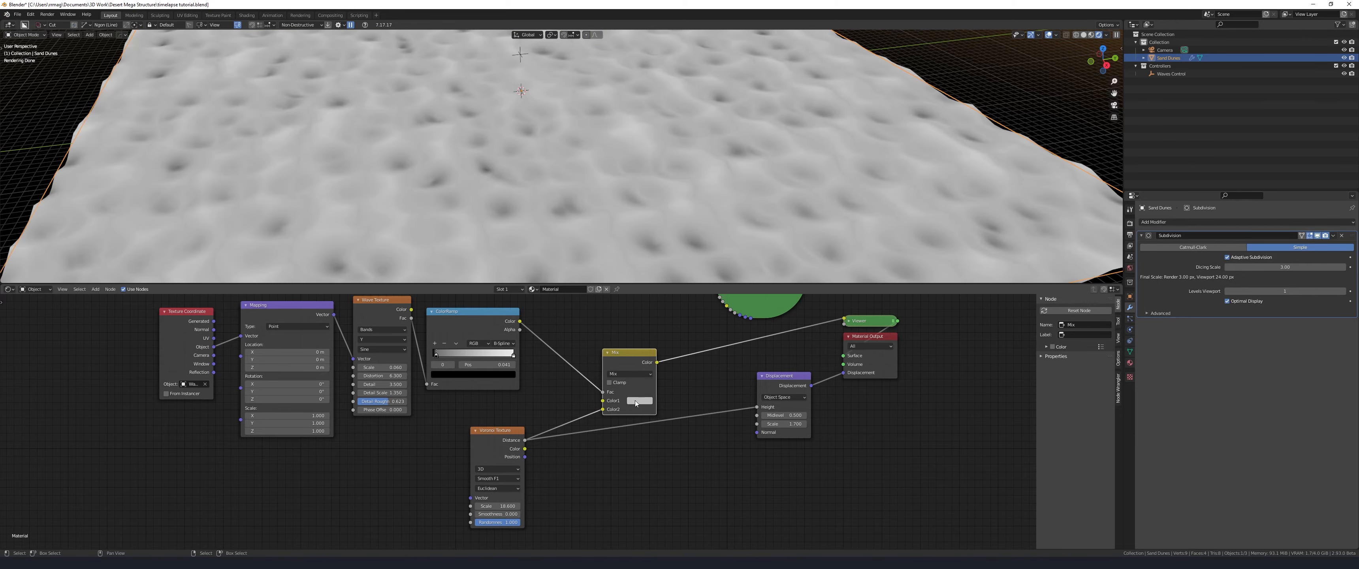
Set the Mix node's Color1 to black and connect the Mix output to the Displacement node's Height
{"action": "left_click", "coordinate": [648, 400]}
{"action": "left_click_drag", "start_coordinate": [694, 328], "coordinate": [694, 349]}
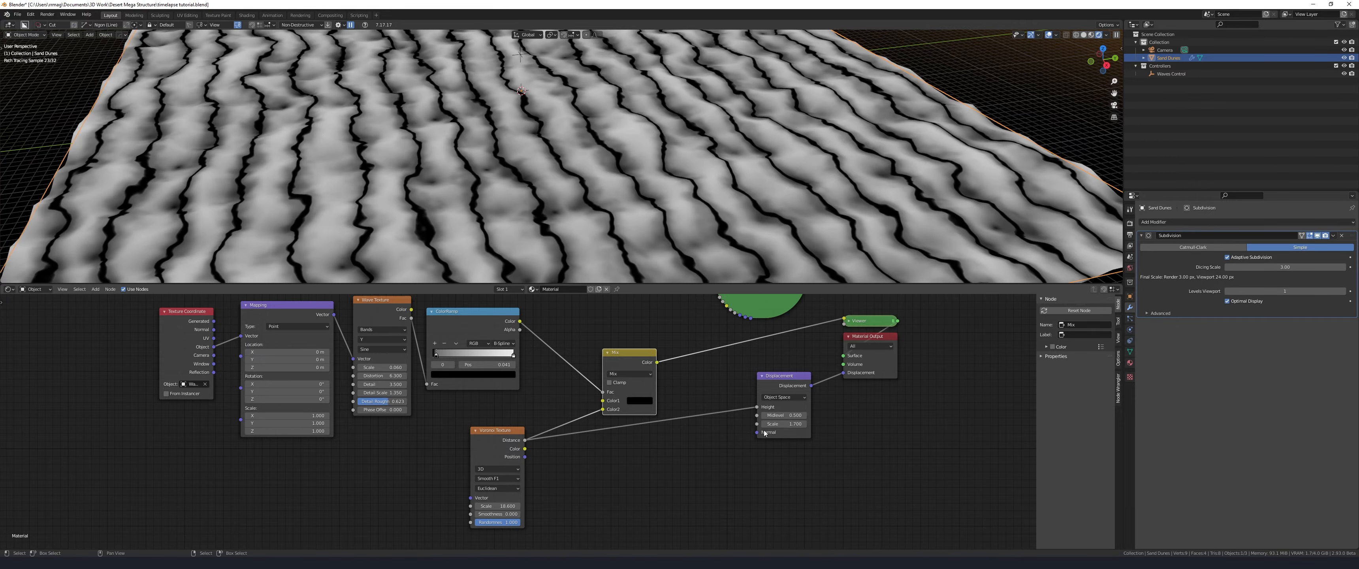
{"action": "middle_click_drag", "start_coordinate": [713, 170], "coordinate": [730, 139]}
{"action": "scroll", "coordinate": [730, 138], "scroll_direction": "up", "scroll_amount": 1}
{"action": "left_click_drag", "start_coordinate": [778, 364], "coordinate": [944, 438]}
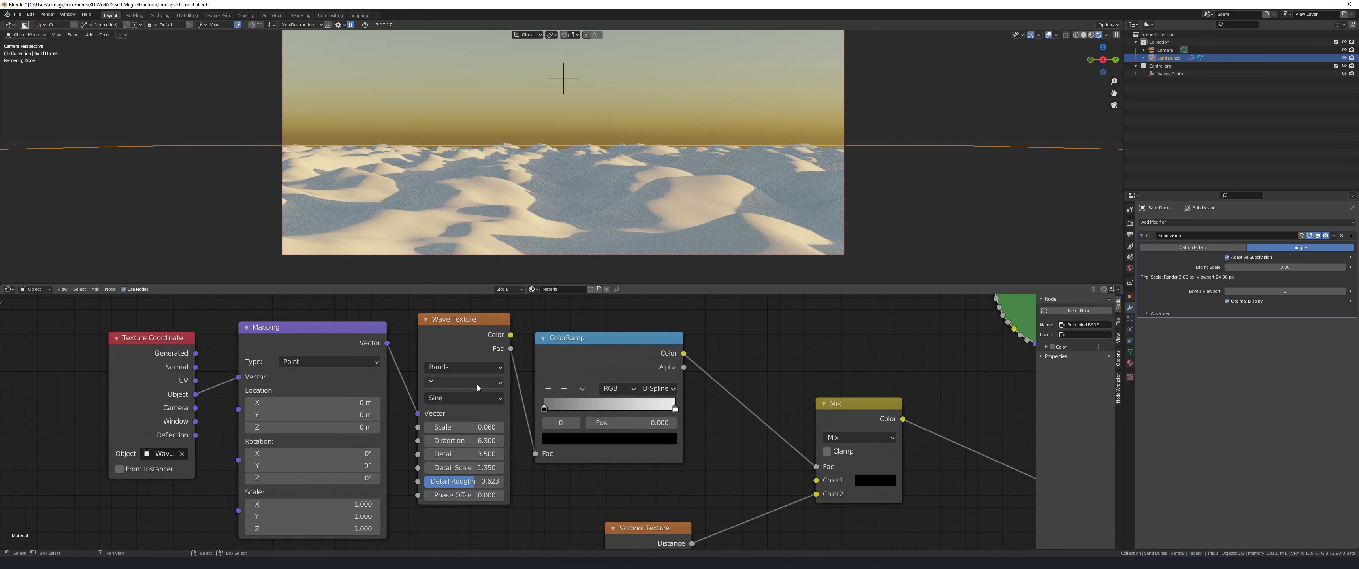
Change the Wave Texture's bands direction to Diagonal
{"action": "left_click", "coordinate": [476, 381]}
{"action": "left_click", "coordinate": [467, 437]}
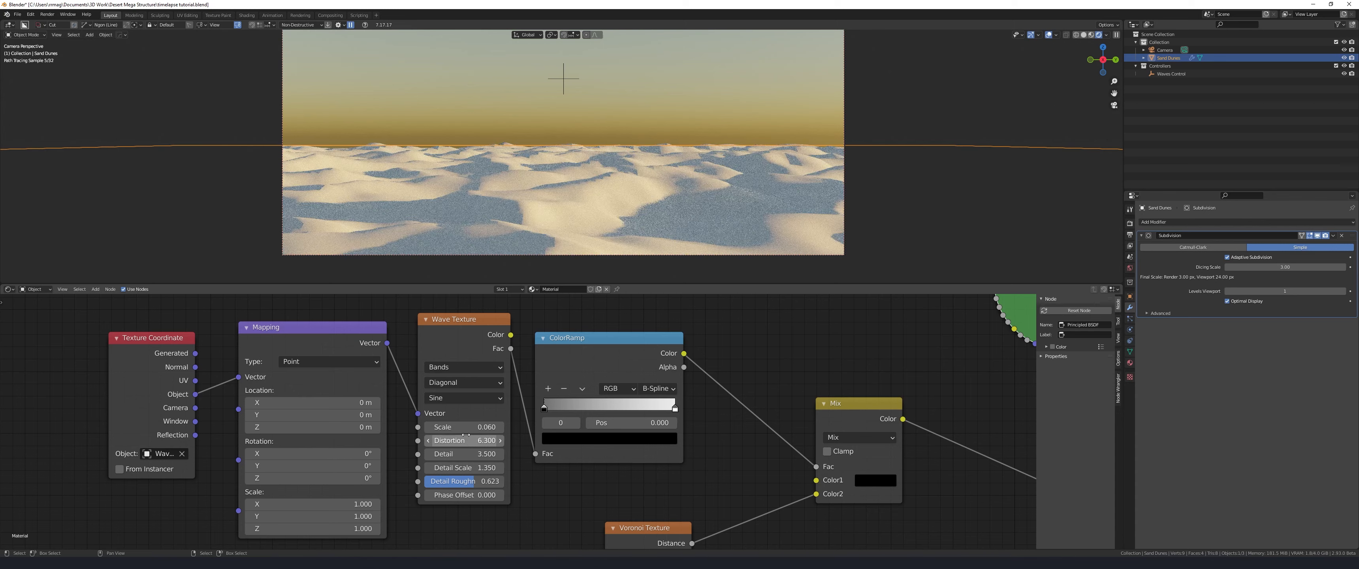
Duplicate the Waves Control empty and place the copy beside it along the Y axis
{"action": "key", "text": "shift+d"}
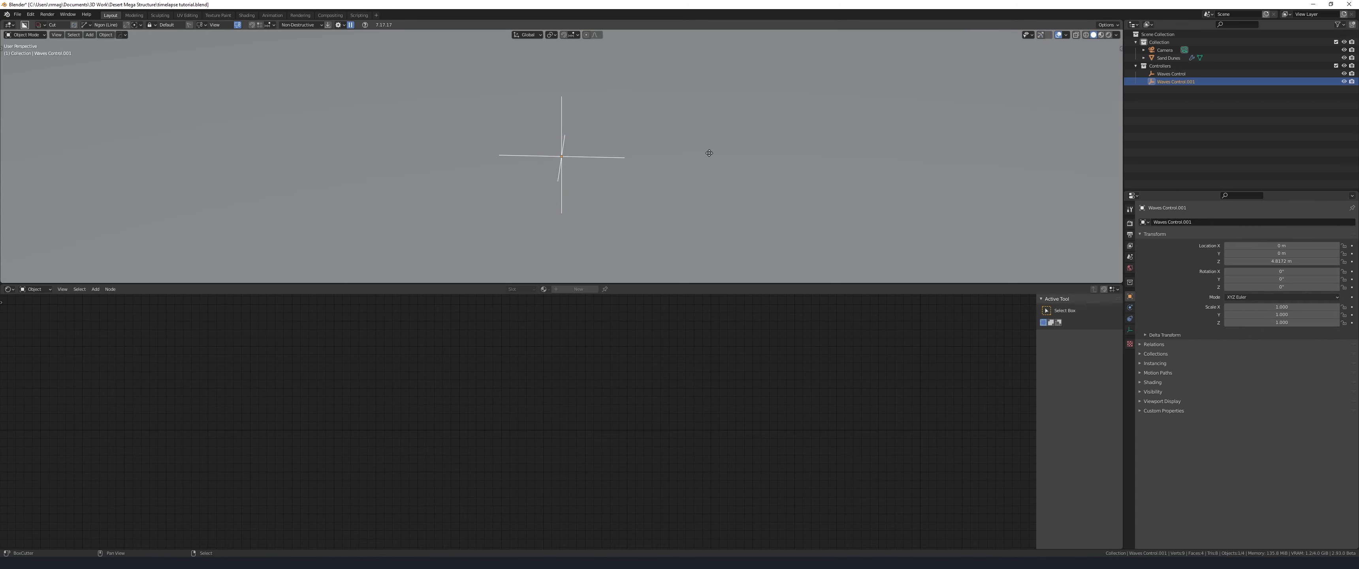
{"action": "key", "text": "y"}
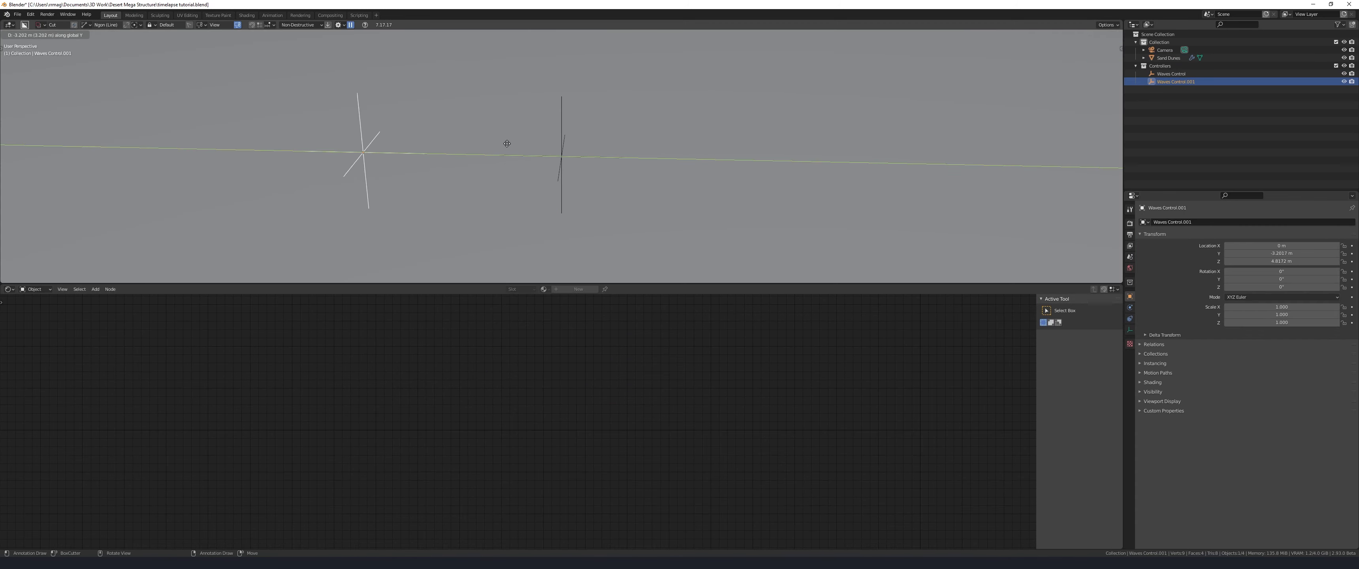
{"action": "left_click", "coordinate": [399, 141]}
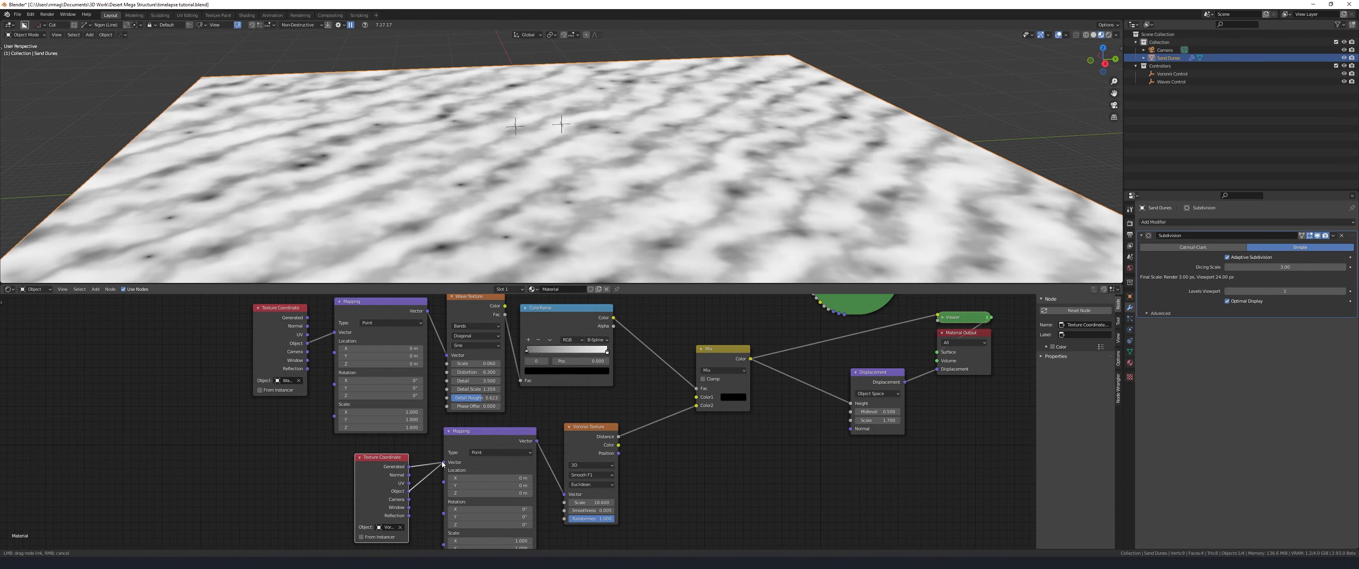
Connect the Object output of the Voronoi's Texture Coordinate node to the Vector input of its Mapping node
{"action": "left_click_drag", "start_coordinate": [442, 463], "coordinate": [444, 462]}
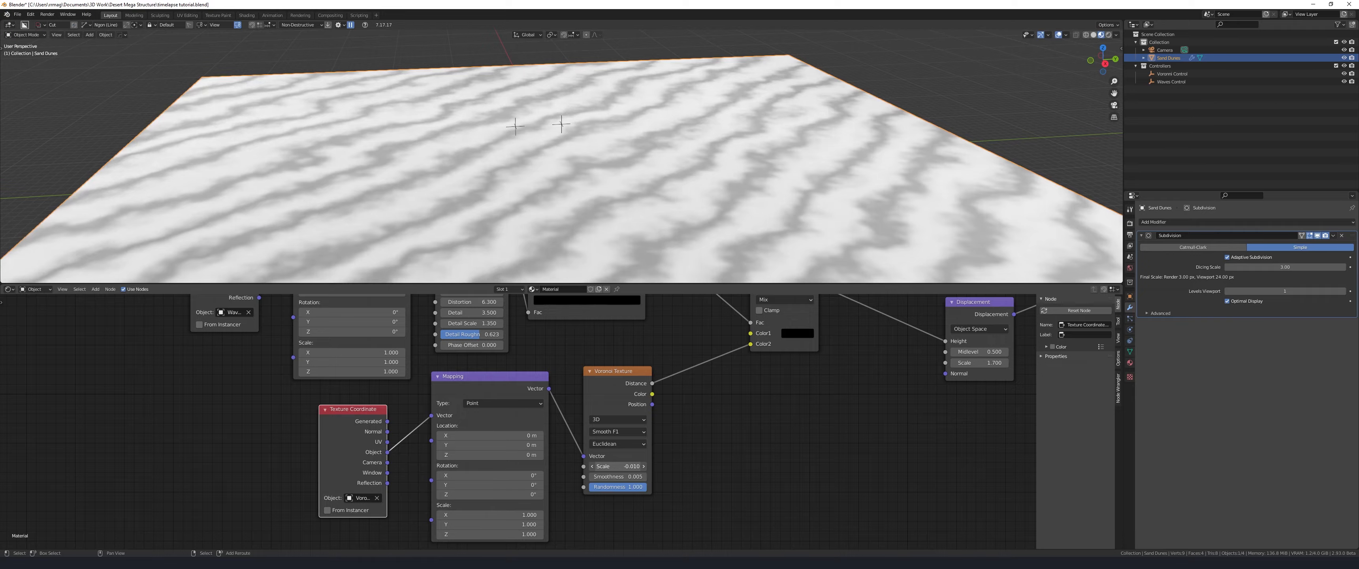
{"action": "key", "text": "g"}
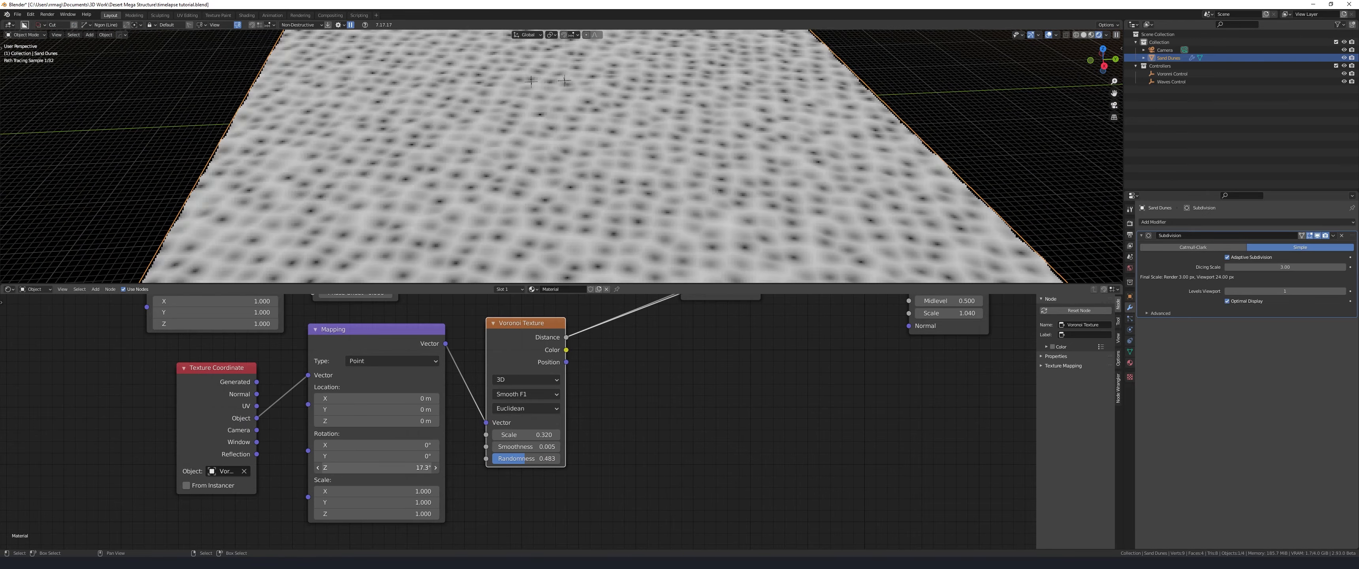
Set the Voronoi Mapping's Z rotation to 53.3° and adjust the Contrast of the Bright/Contrast node after the Voronoi Texture
{"action": "left_click_drag", "start_coordinate": [380, 468], "coordinate": [422, 468]}
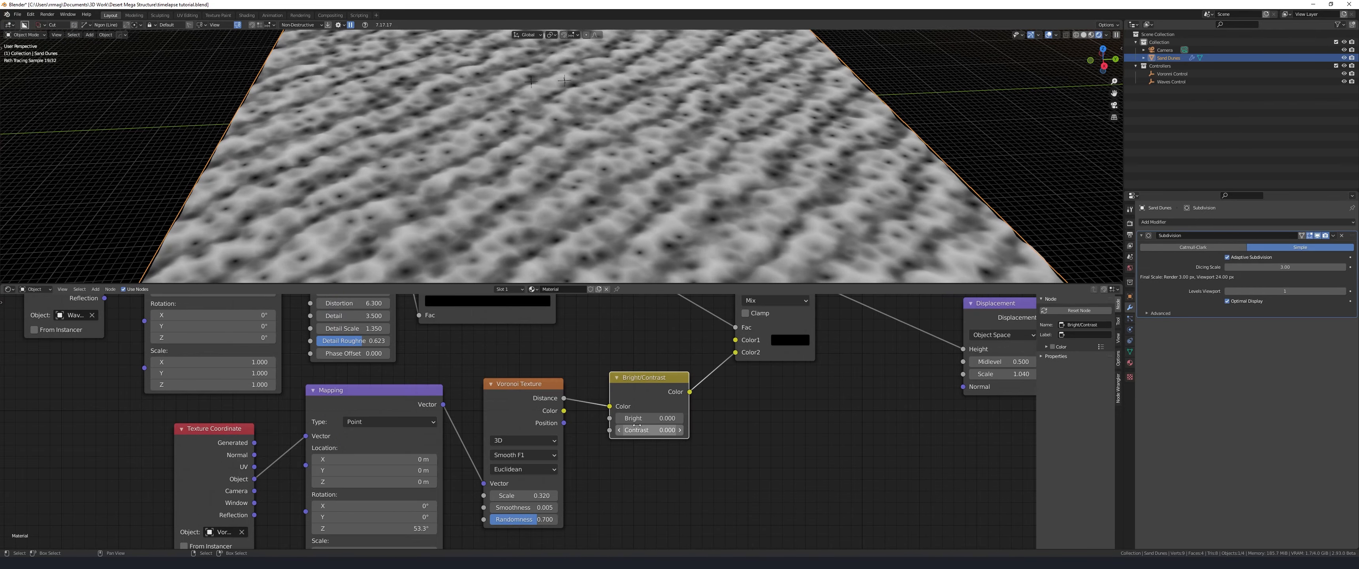
{"action": "left_click_drag", "start_coordinate": [649, 430], "coordinate": [628, 430]}
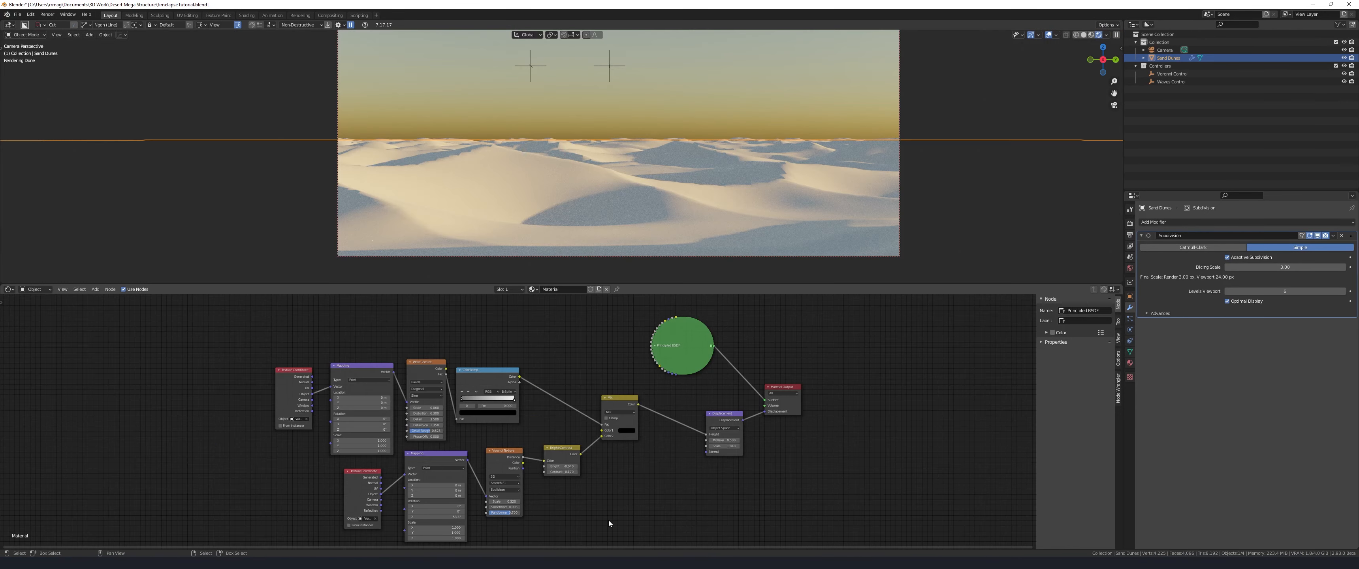
Group all the texture nodes feeding the Displacement height and label the group "Sand Dunes Height"
{"action": "key", "text": "b"}
{"action": "left_click_drag", "start_coordinate": [629, 524], "coordinate": [251, 344]}
{"action": "key", "text": "ctrl+g"}
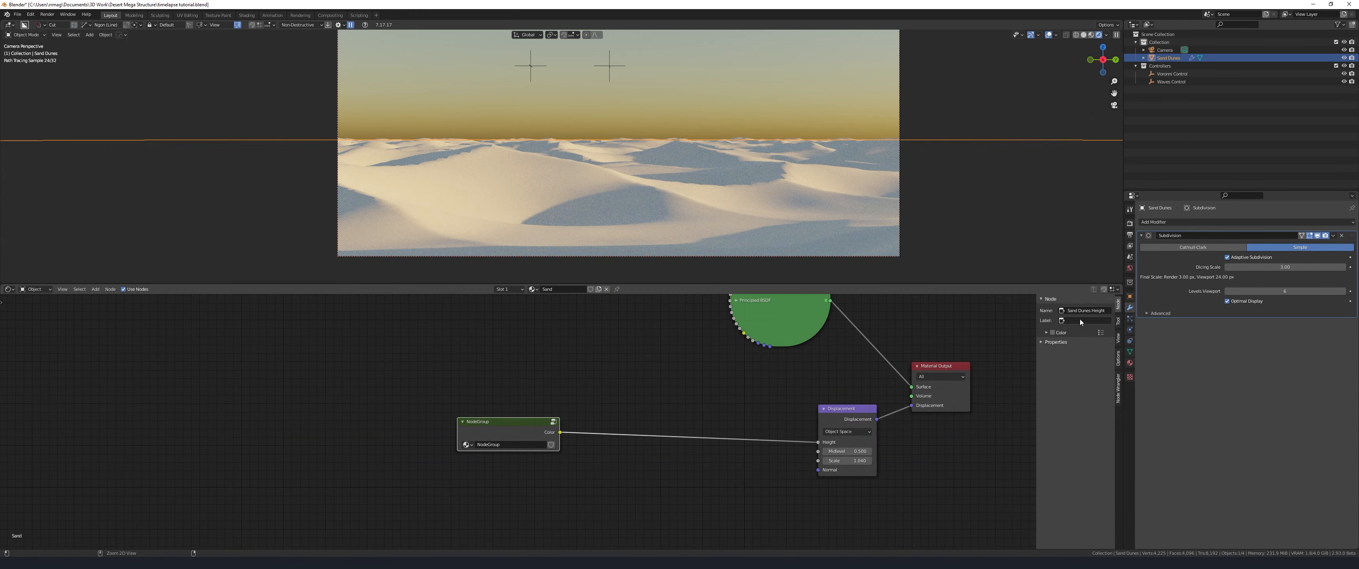
{"action": "type", "text": "Sand Dunes Height"}
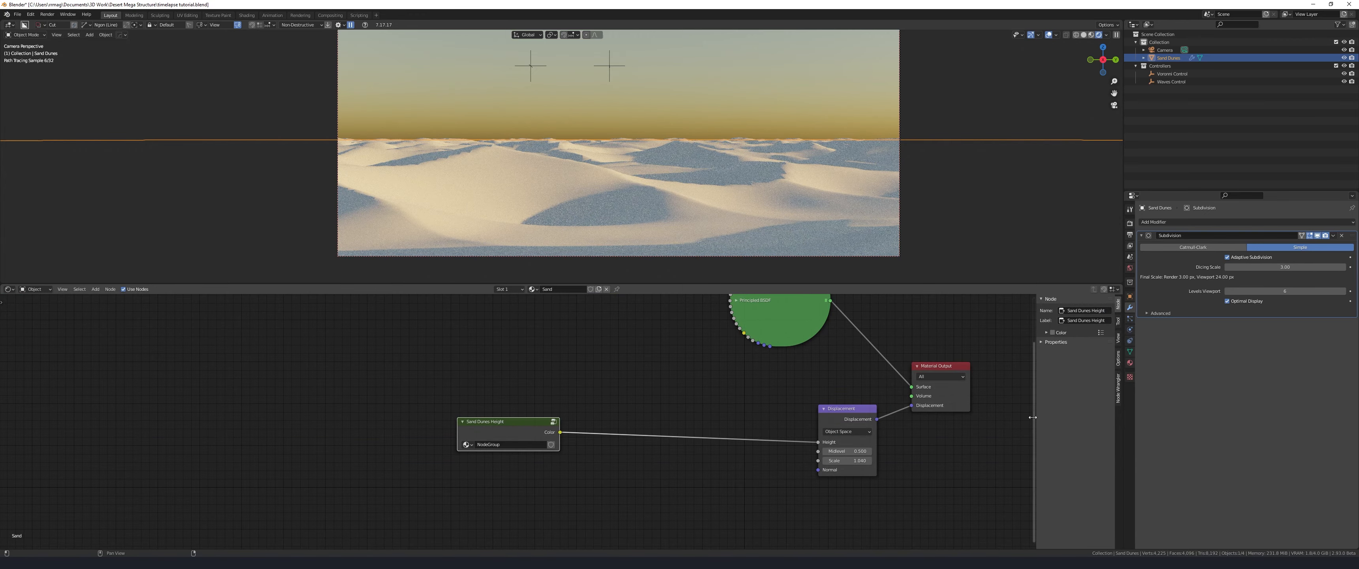
Expand the collapsed Principled BSDF, place a ColorRamp node before it and connect its Color output to Base Color
{"action": "left_click", "coordinate": [780, 322]}
{"action": "key", "text": "h"}
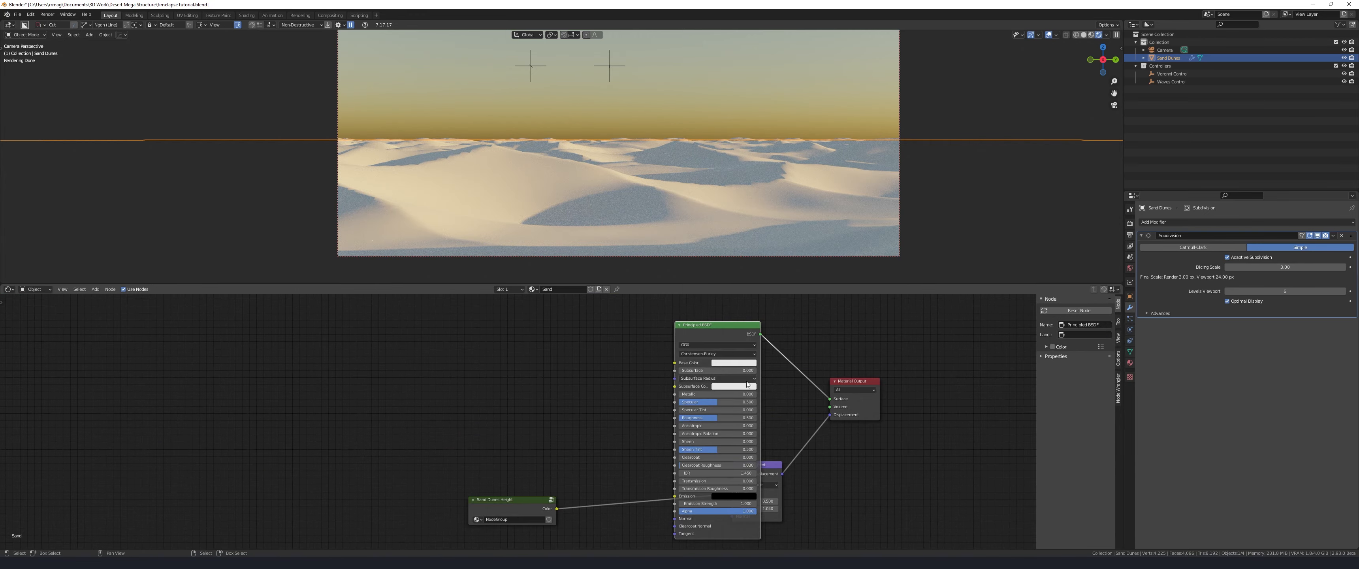
{"action": "scroll", "coordinate": [682, 335], "scroll_direction": "down", "scroll_amount": 1}
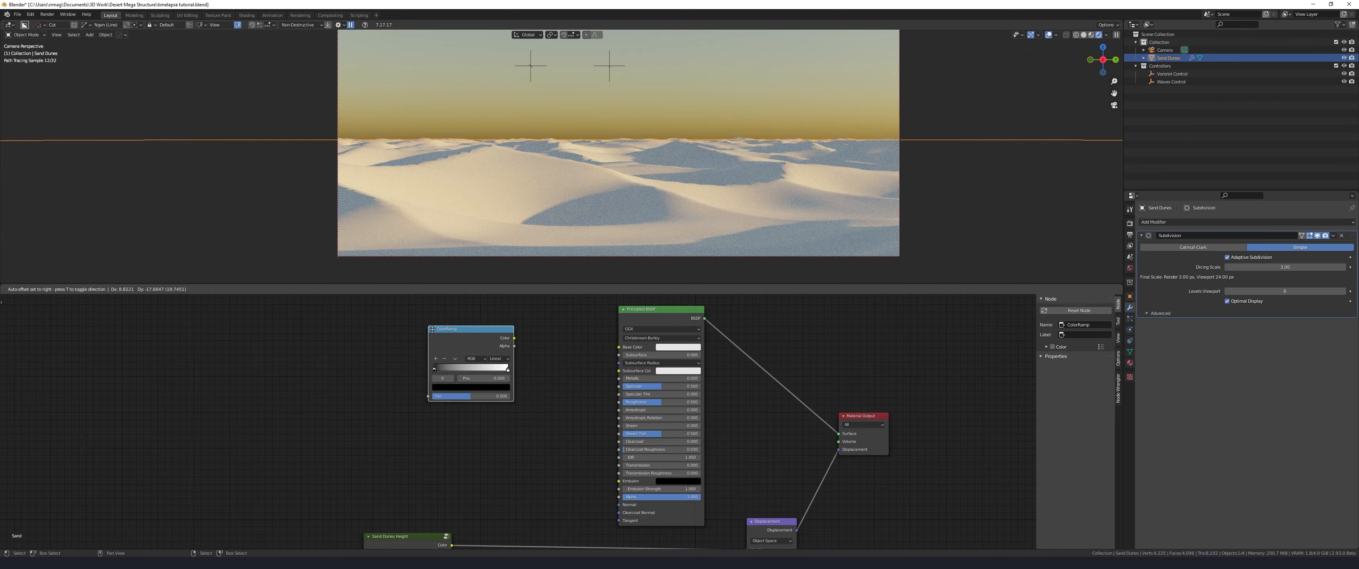
{"action": "left_click_drag", "start_coordinate": [428, 322], "coordinate": [457, 338]}
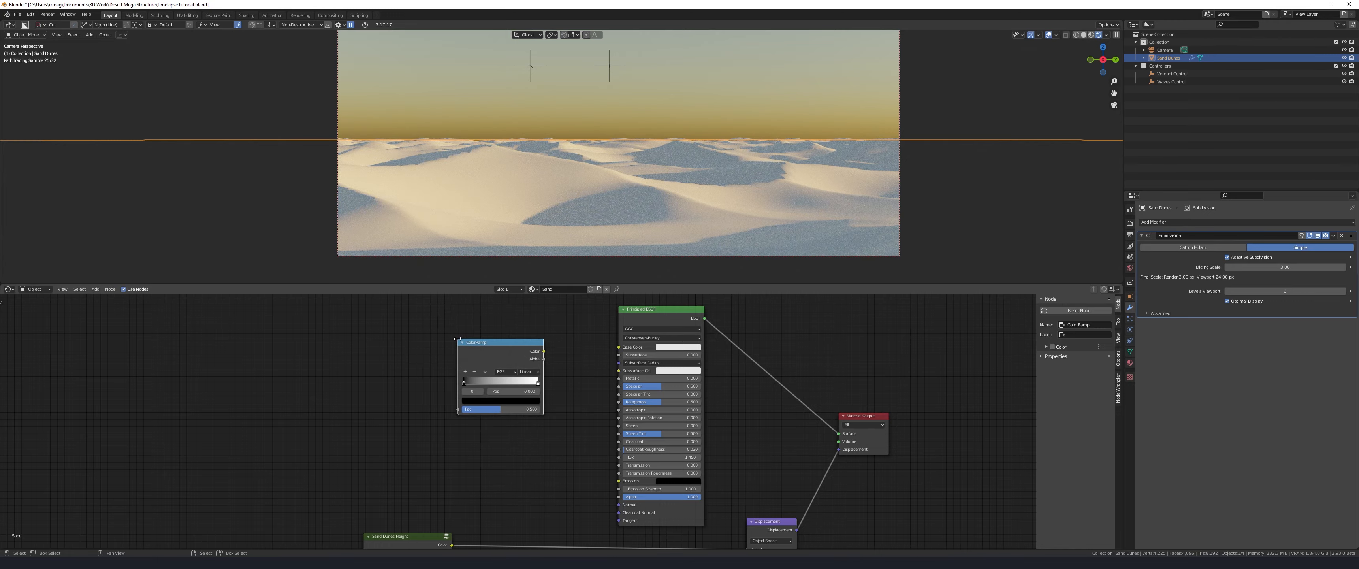
{"action": "left_click_drag", "start_coordinate": [620, 350], "coordinate": [620, 348]}
Connect the Sand Dunes Height group's Color output to the ColorRamp's Fac input and add a reroute point on that link
{"action": "left_click_drag", "start_coordinate": [446, 543], "coordinate": [388, 494]}
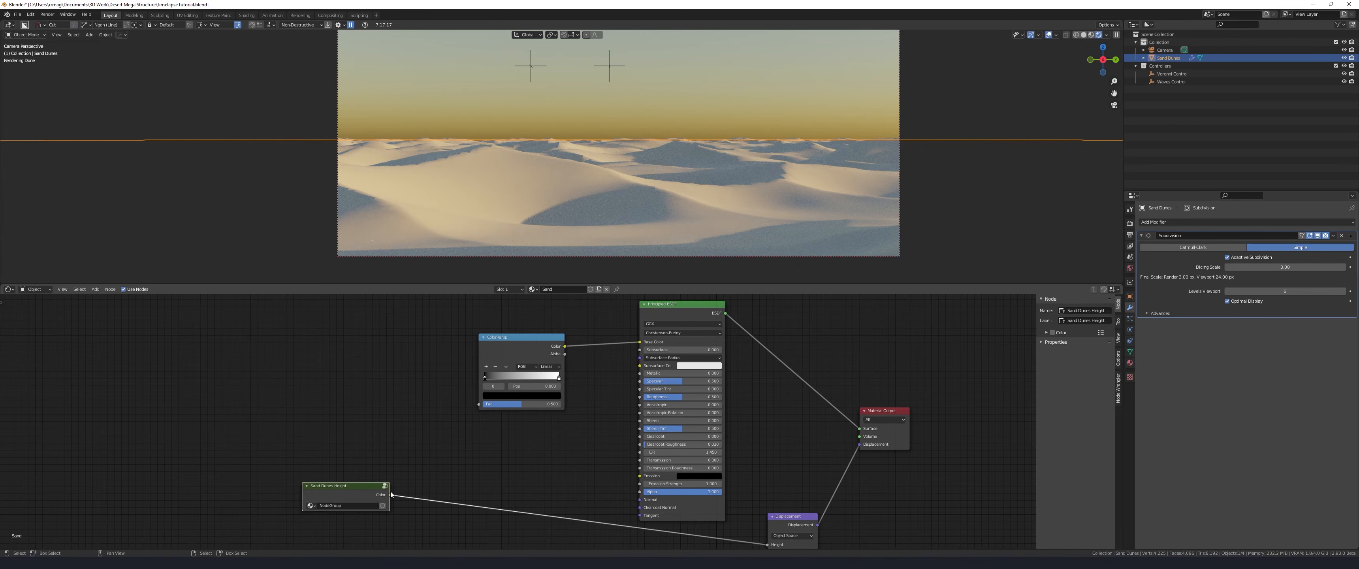
{"action": "right_click_drag", "start_coordinate": [469, 420], "coordinate": [417, 465], "text": "shift"}
{"action": "key", "text": "g"}
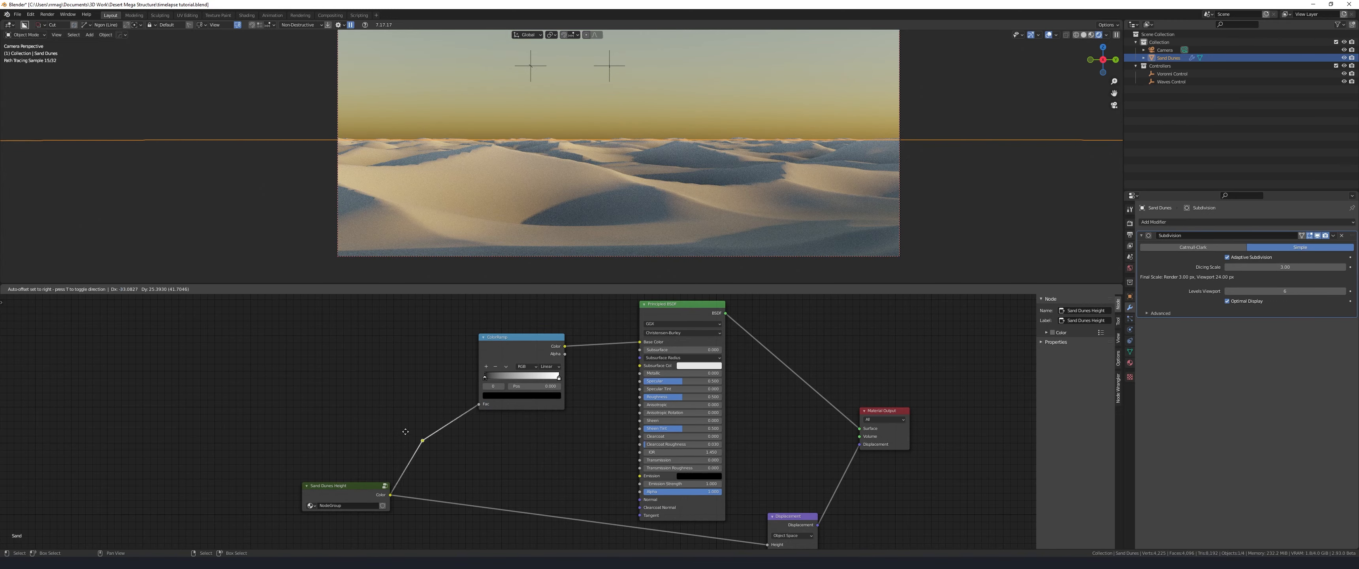
{"action": "left_click", "coordinate": [396, 421]}
Preview the ColorRamp with green and red stops, Ease interpolation and the red stop at 0.368, and return to the Principled BSDF output
{"action": "scroll", "coordinate": [527, 401], "scroll_direction": "up", "scroll_amount": 2}
{"action": "left_click", "coordinate": [514, 438]}
{"action": "left_click", "coordinate": [514, 438]}
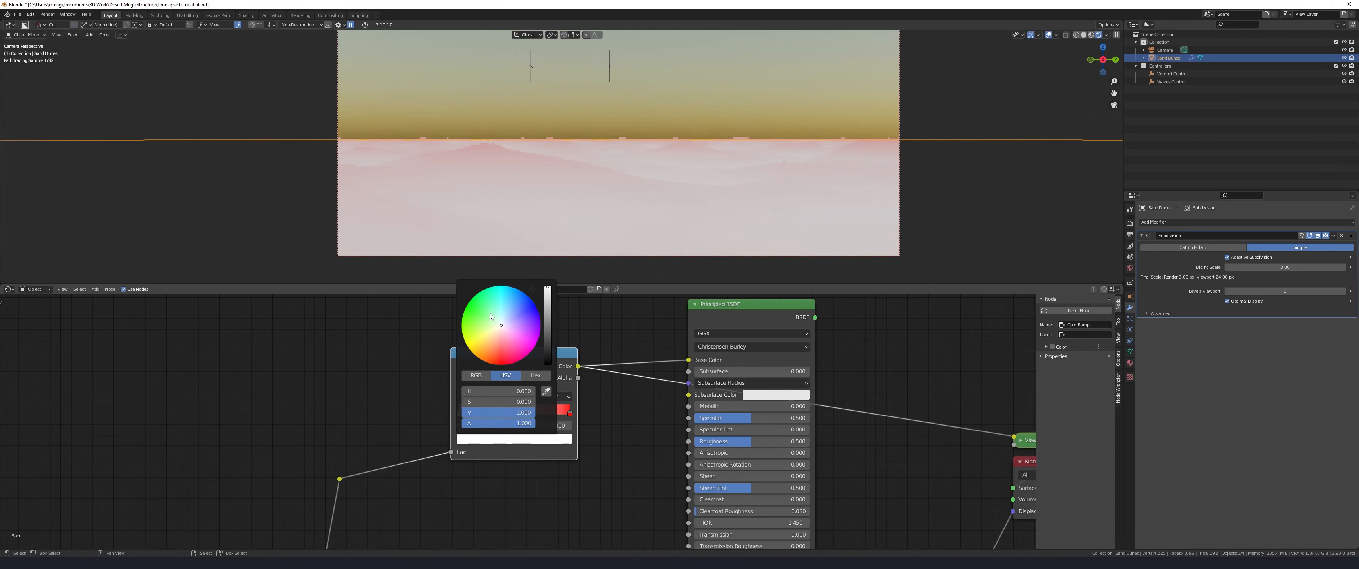
{"action": "left_click_drag", "start_coordinate": [489, 313], "coordinate": [476, 312]}
{"action": "left_click", "coordinate": [554, 396]}
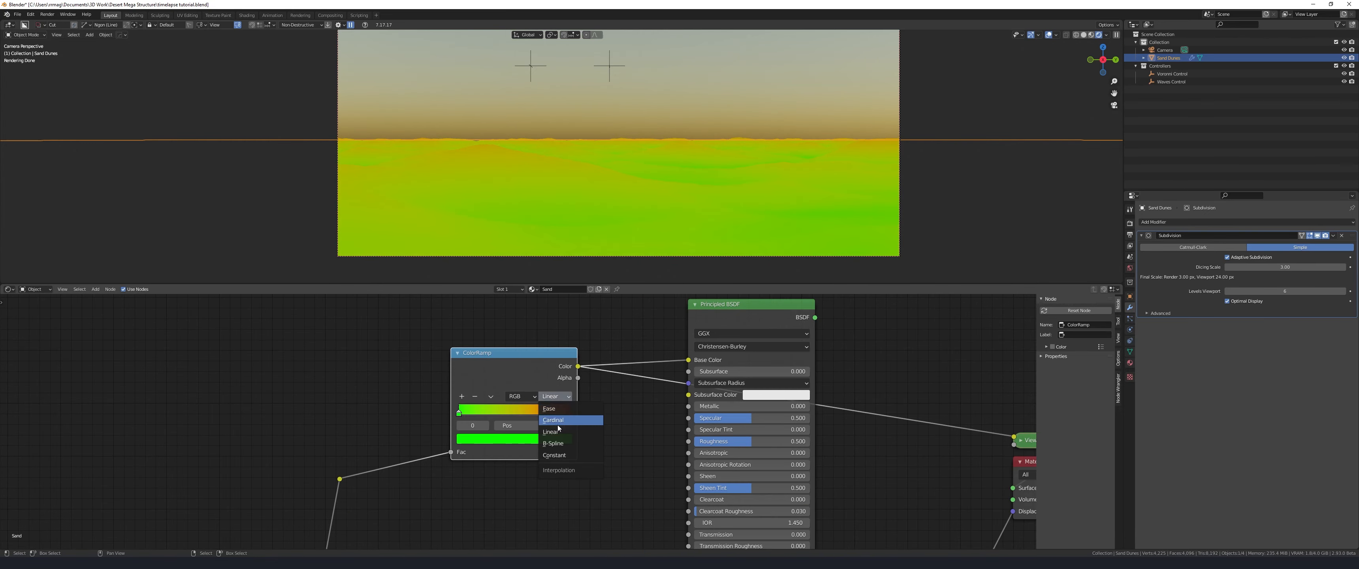
{"action": "left_click", "coordinate": [554, 454]}
{"action": "left_click_drag", "start_coordinate": [569, 413], "coordinate": [469, 416]}
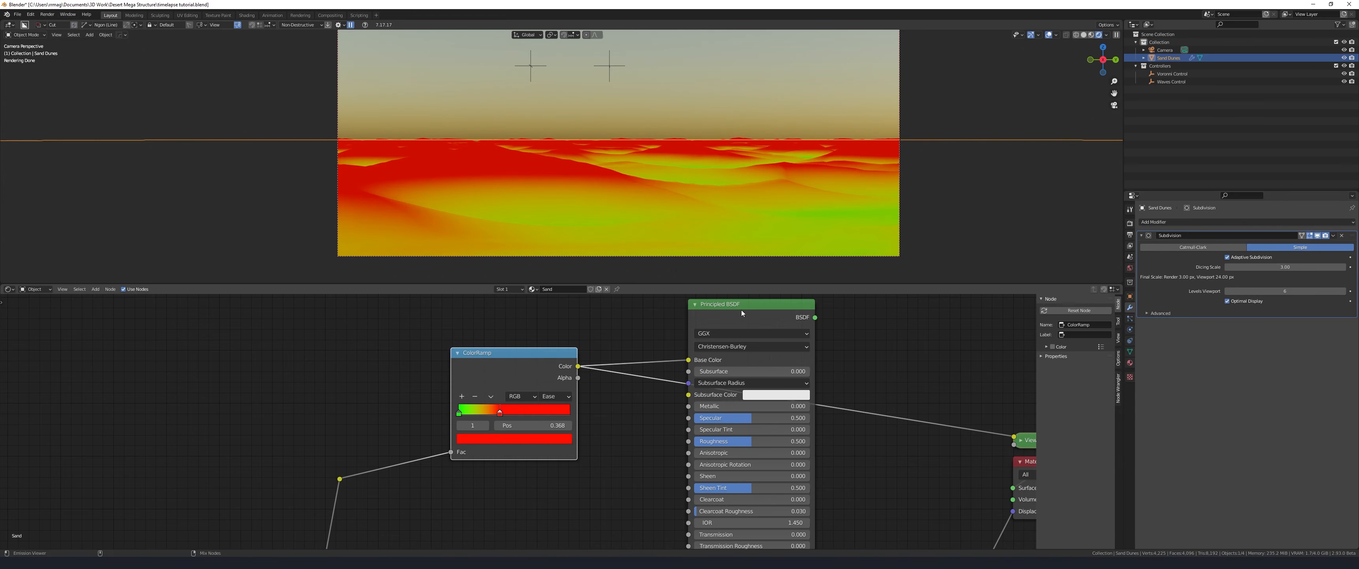
{"action": "left_click", "coordinate": [741, 310], "text": "ctrl+shift"}
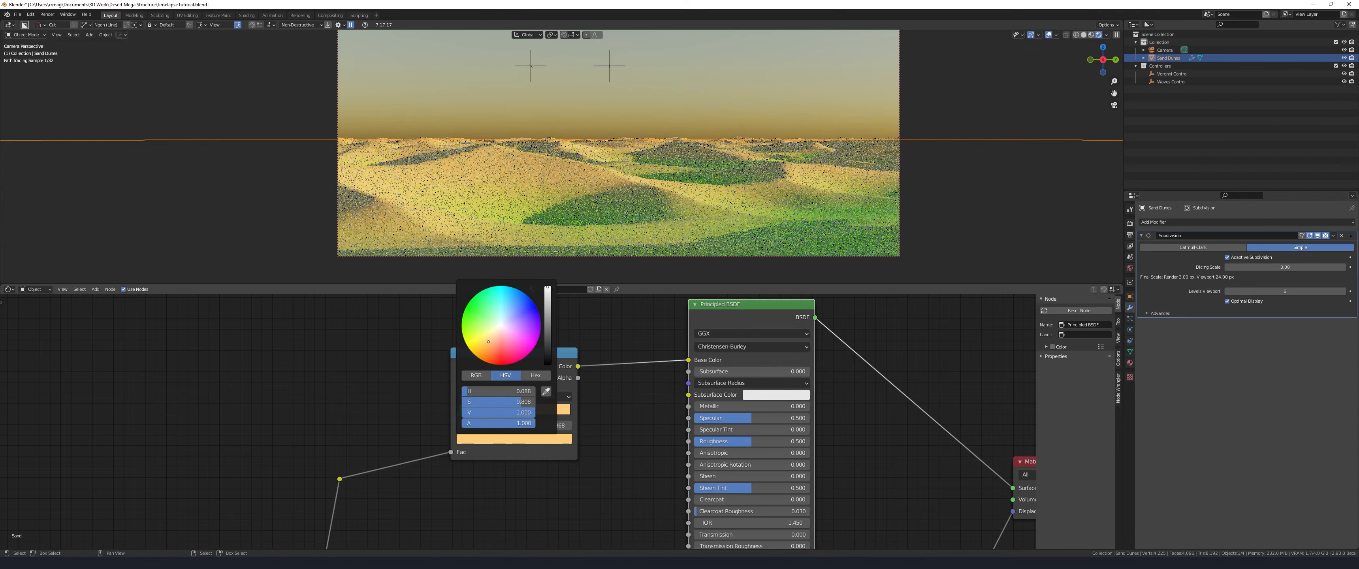
Color the ColorRamp's first stop dark brown, place the light sand stop at 0.641 and add an orange-brown middle stop at 0.336
{"action": "left_click_drag", "start_coordinate": [548, 288], "coordinate": [548, 316]}
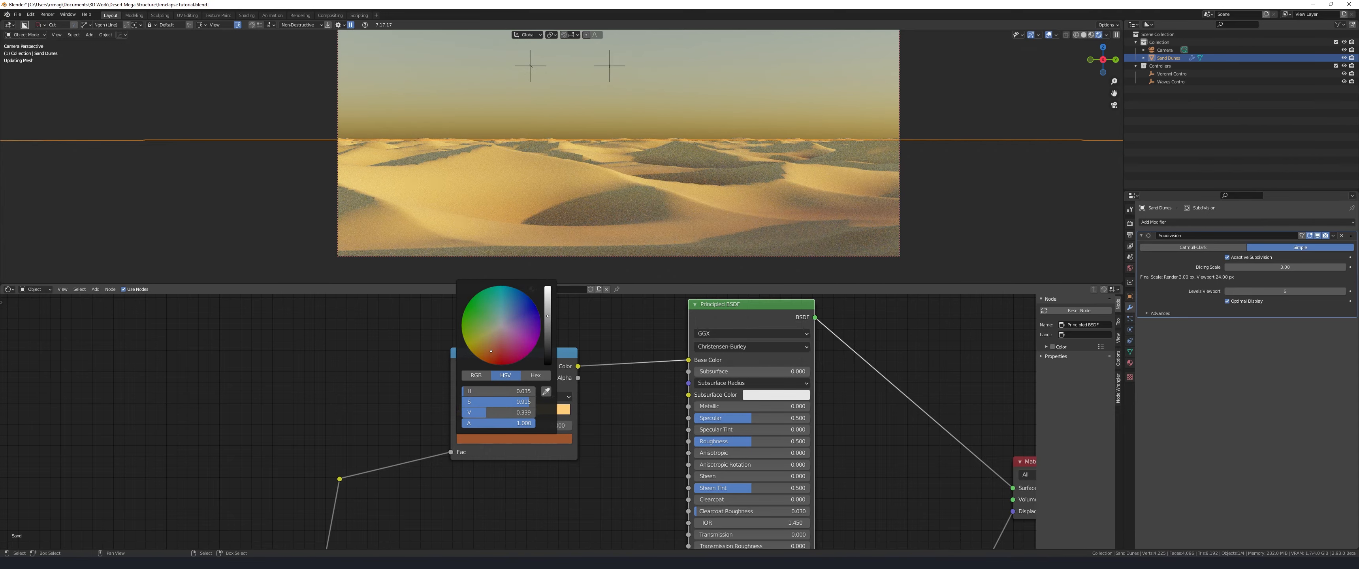
{"action": "left_click", "coordinate": [530, 413]}
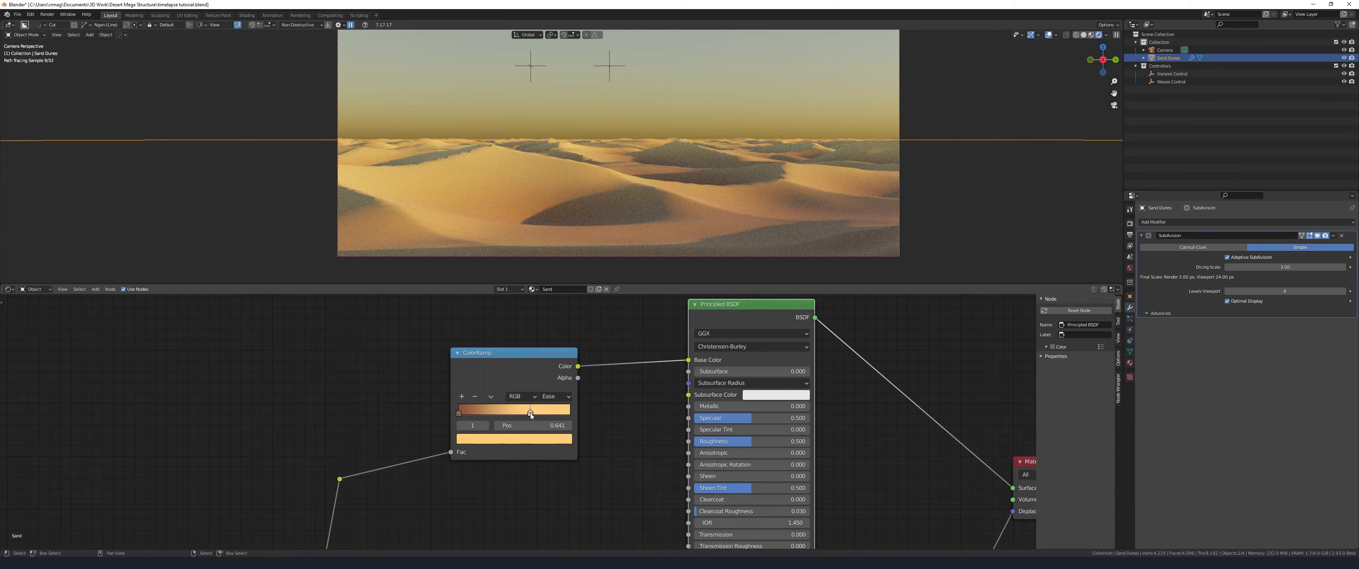
{"action": "left_click", "coordinate": [461, 396]}
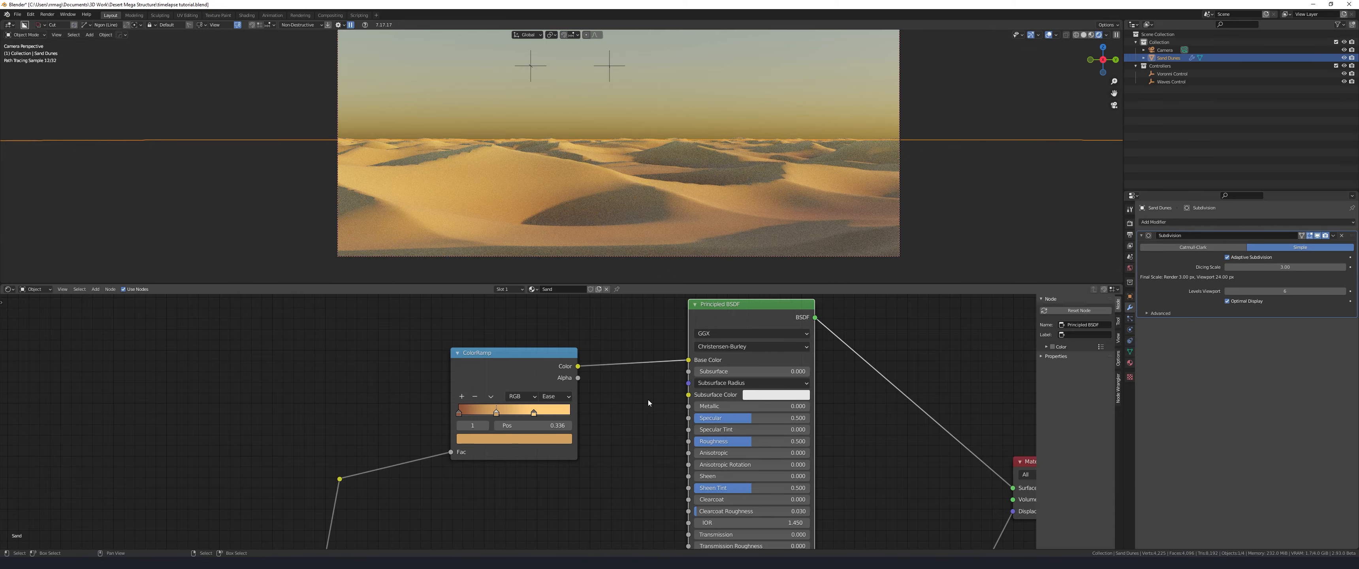
{"action": "left_click", "coordinate": [494, 439]}
{"action": "left_click", "coordinate": [492, 345]}
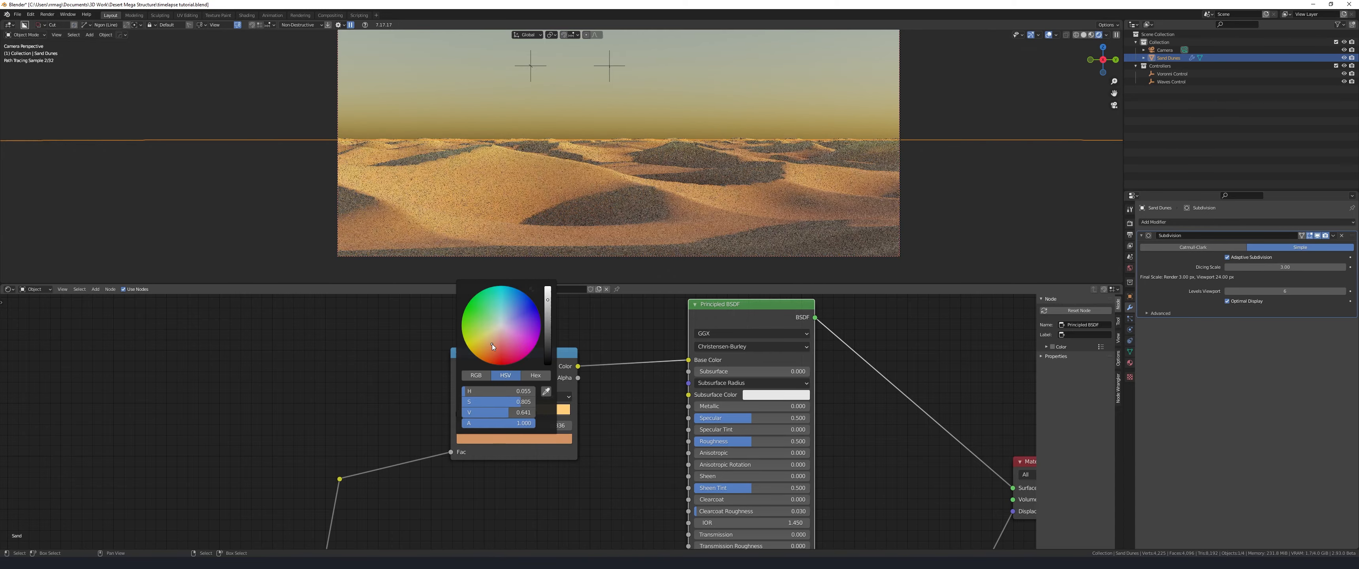
Fine-tune the position of the ColorRamp's light sand stop and set the interpolation to B-Spline
{"action": "left_click_drag", "start_coordinate": [530, 412], "coordinate": [539, 412]}
{"action": "left_click", "coordinate": [497, 411]}
{"action": "left_click", "coordinate": [555, 397]}
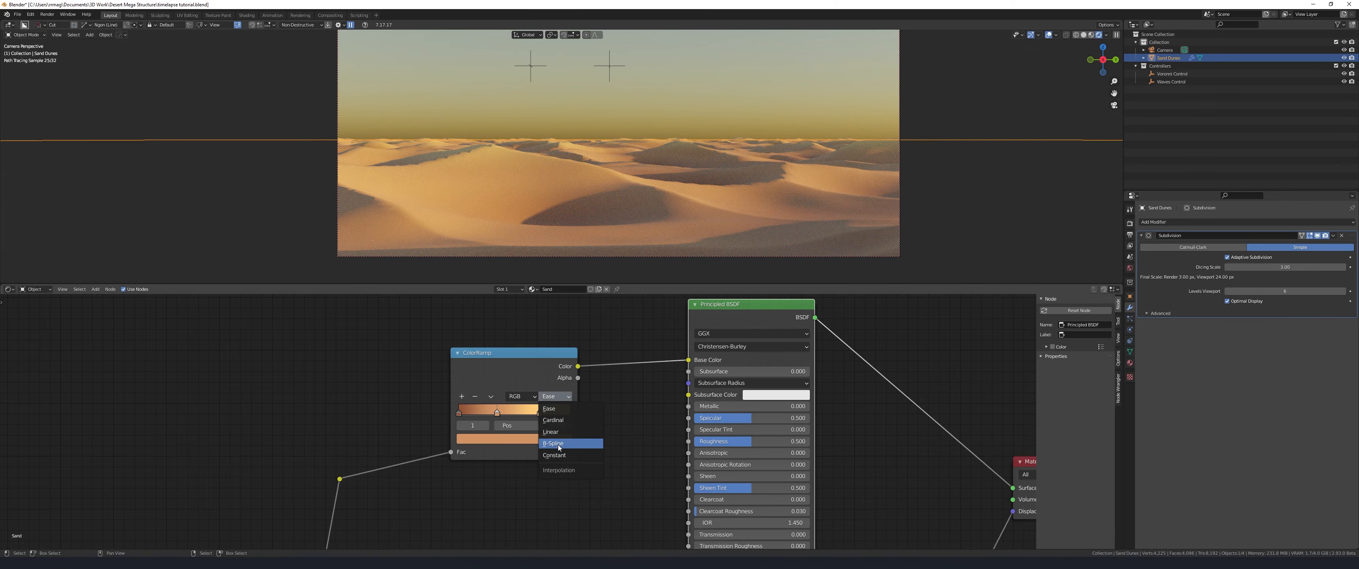
{"action": "left_click", "coordinate": [559, 443]}
{"action": "key", "text": "F12"}
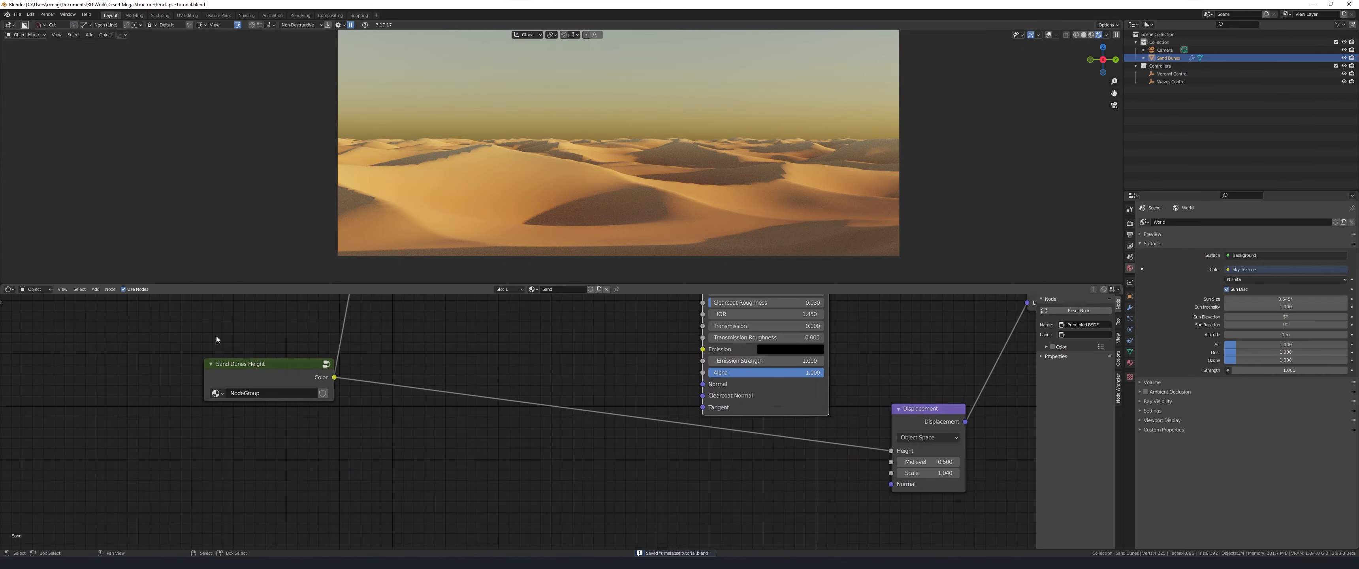
{"action": "left_click", "coordinate": [254, 365]}
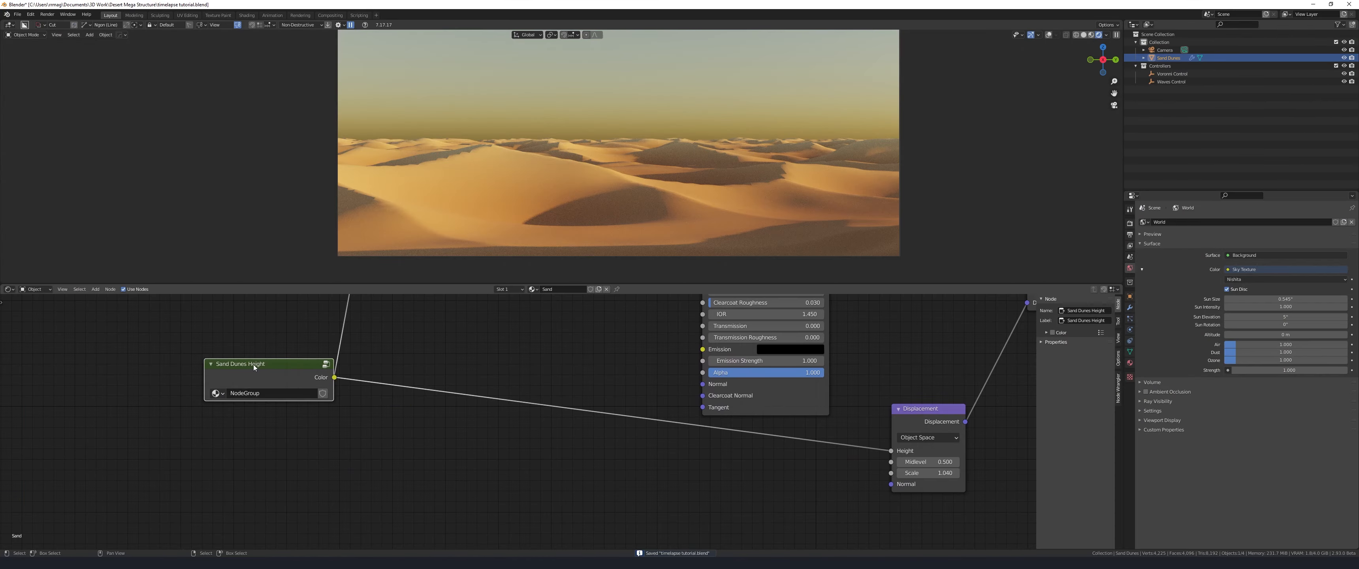
{"action": "key", "text": "Tab"}
{"action": "middle_click_drag", "start_coordinate": [596, 512], "coordinate": [517, 371]}
{"action": "scroll", "coordinate": [551, 430], "scroll_direction": "up", "scroll_amount": 6}
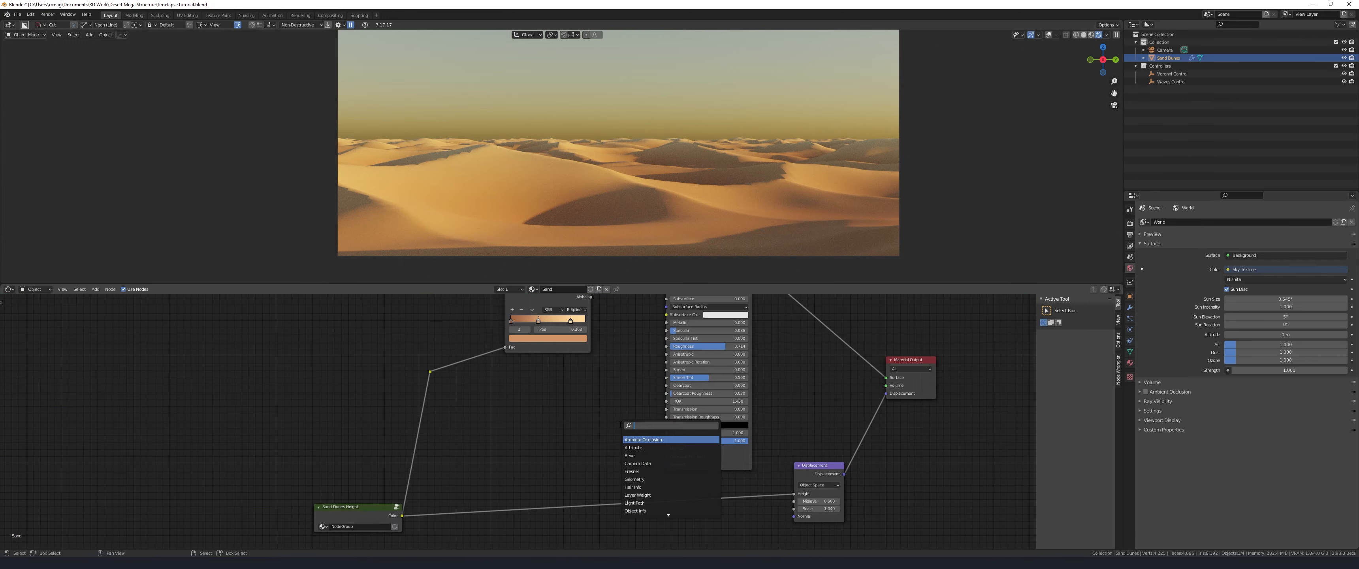
Add a Bump node and connect its Normal output to the Principled BSDF's Normal input
{"action": "type", "text": "bump"}
{"action": "key", "text": "Return"}
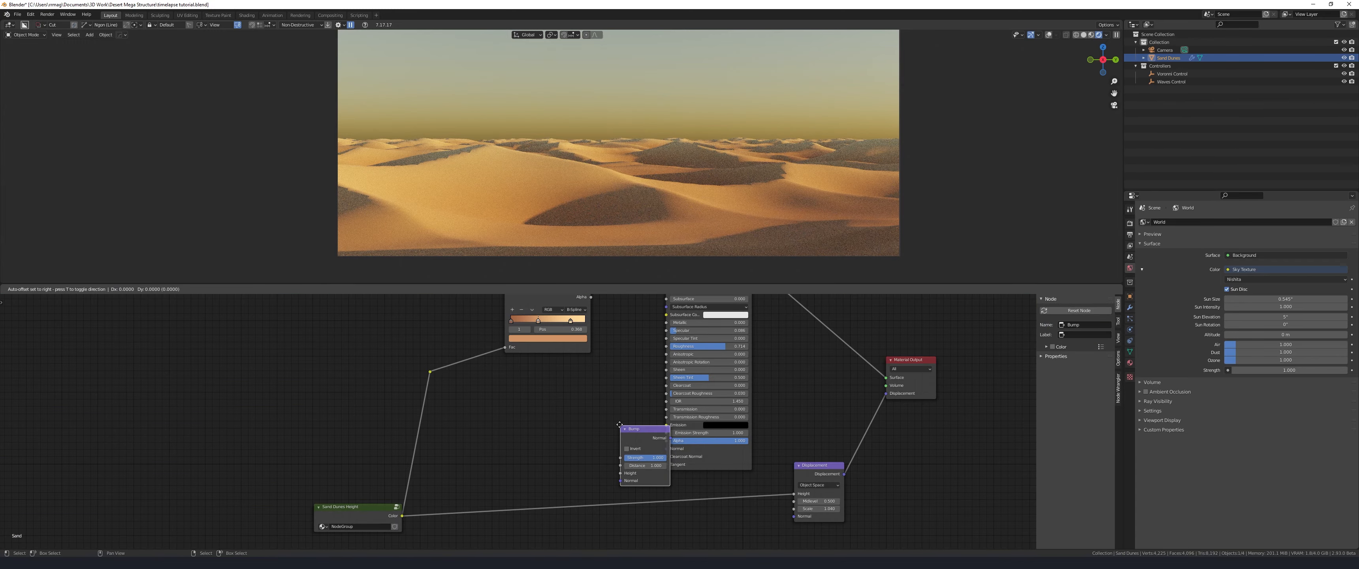
{"action": "left_click", "coordinate": [584, 424]}
{"action": "left_click_drag", "start_coordinate": [635, 433], "coordinate": [664, 451]}
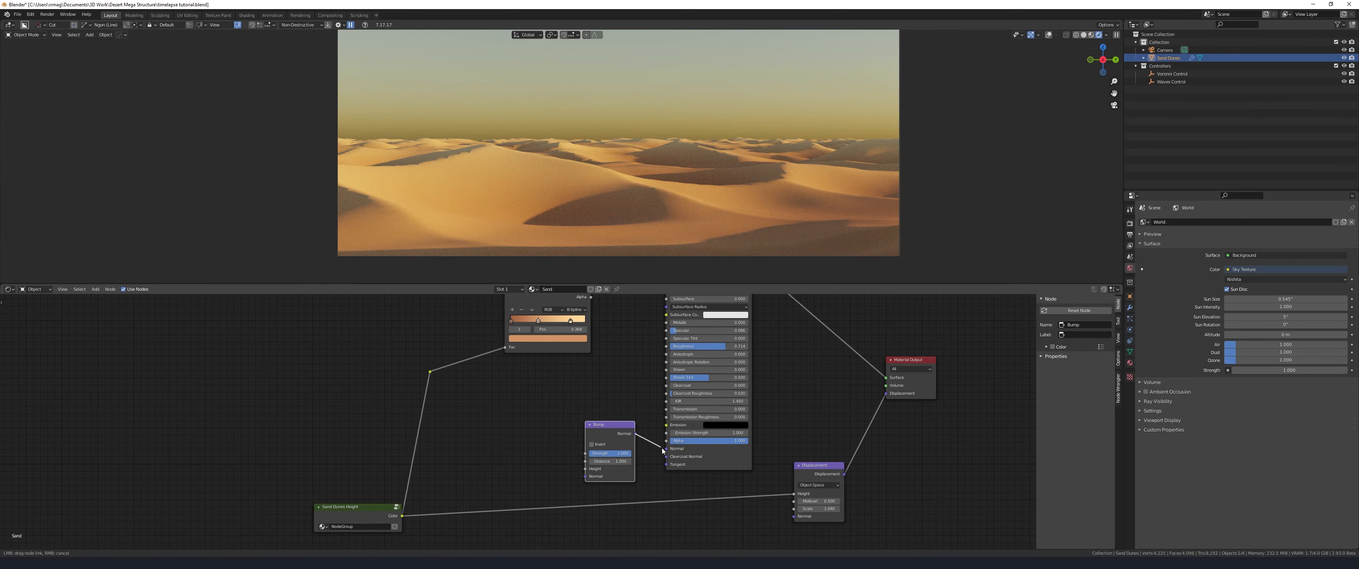
Add a Wave Texture before the Bump node and connect its Color output to the Bump's Height input
{"action": "key", "text": "shift+a"}
{"action": "left_click", "coordinate": [547, 446]}
{"action": "type", "text": "wav"}
{"action": "left_click", "coordinate": [512, 464]}
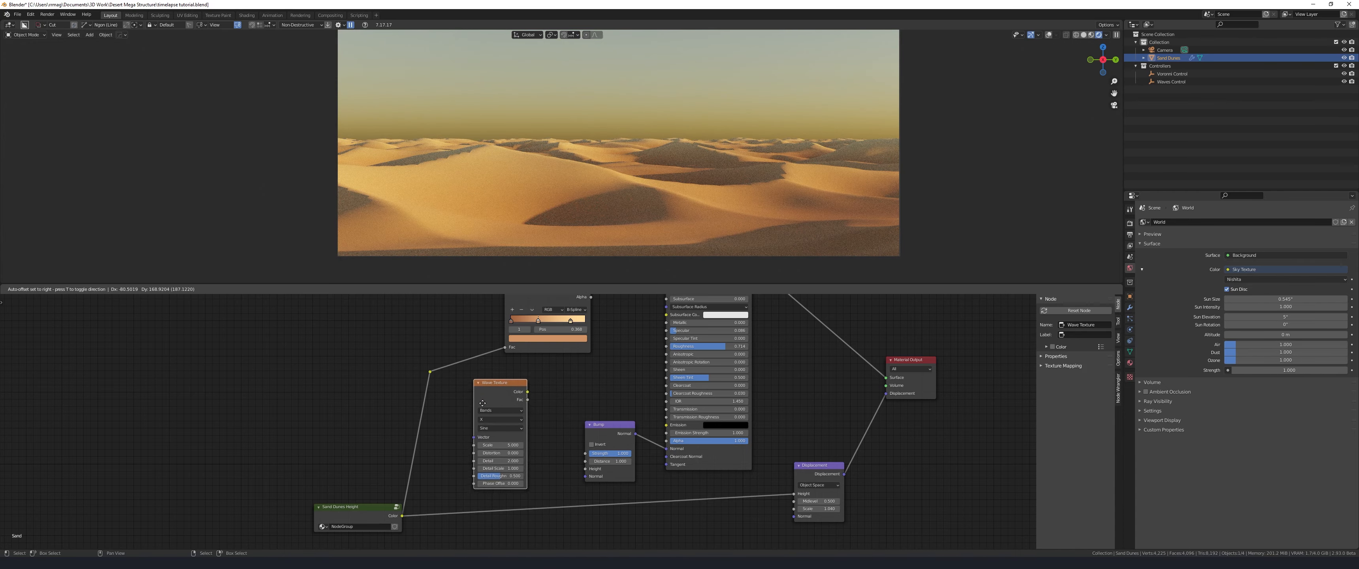
{"action": "left_click", "coordinate": [479, 406]}
{"action": "left_click_drag", "start_coordinate": [525, 395], "coordinate": [585, 474]}
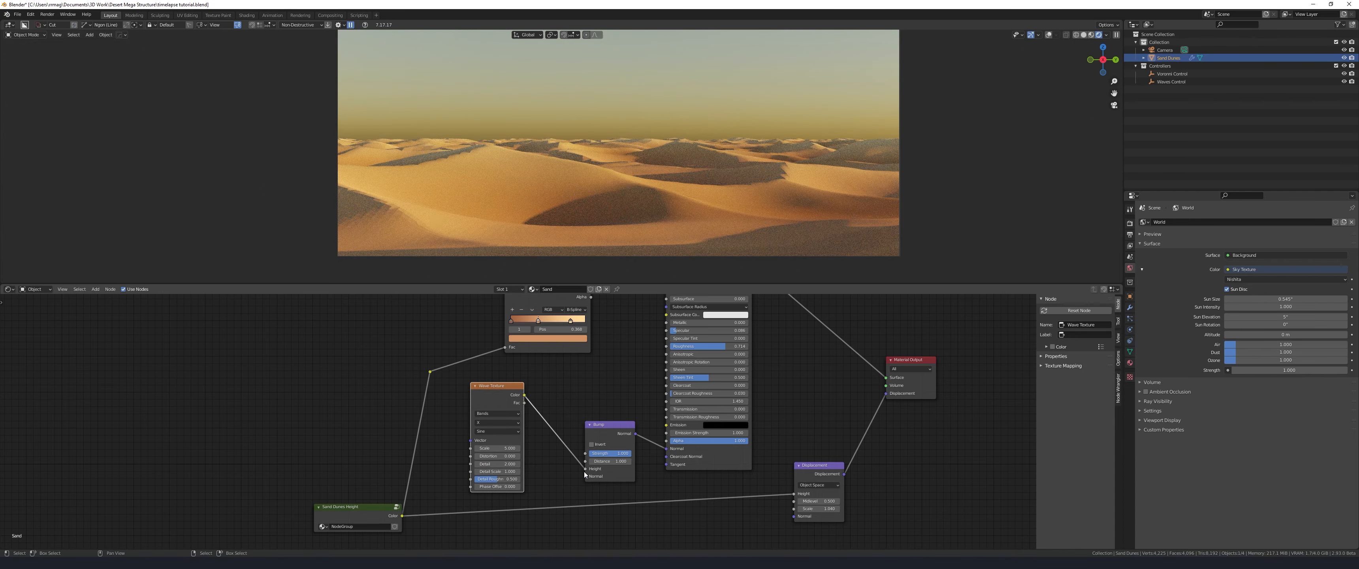
Add Texture Coordinate and Mapping nodes to the new Wave Texture and rearrange them clear of the other nodes
{"action": "key", "text": "ctrl+t"}
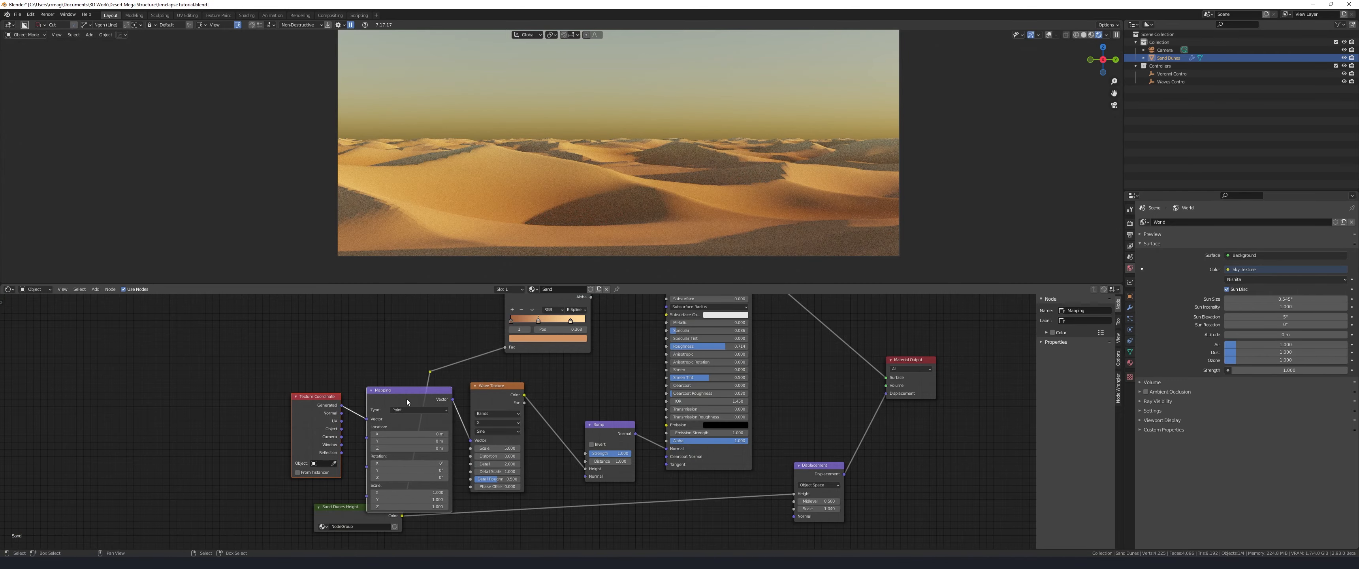
{"action": "left_click_drag", "start_coordinate": [407, 399], "coordinate": [433, 339]}
{"action": "middle_click_drag", "start_coordinate": [329, 363], "coordinate": [403, 386]}
{"action": "left_click_drag", "start_coordinate": [403, 386], "coordinate": [430, 379]}
Duplicate the Voronoi Control empty, place the copy beside it along the Y axis and rename it "Small Waves Control"
{"action": "left_click", "coordinate": [1049, 34]}
{"action": "right_click", "coordinate": [550, 77]}
{"action": "key", "text": "shift+d"}
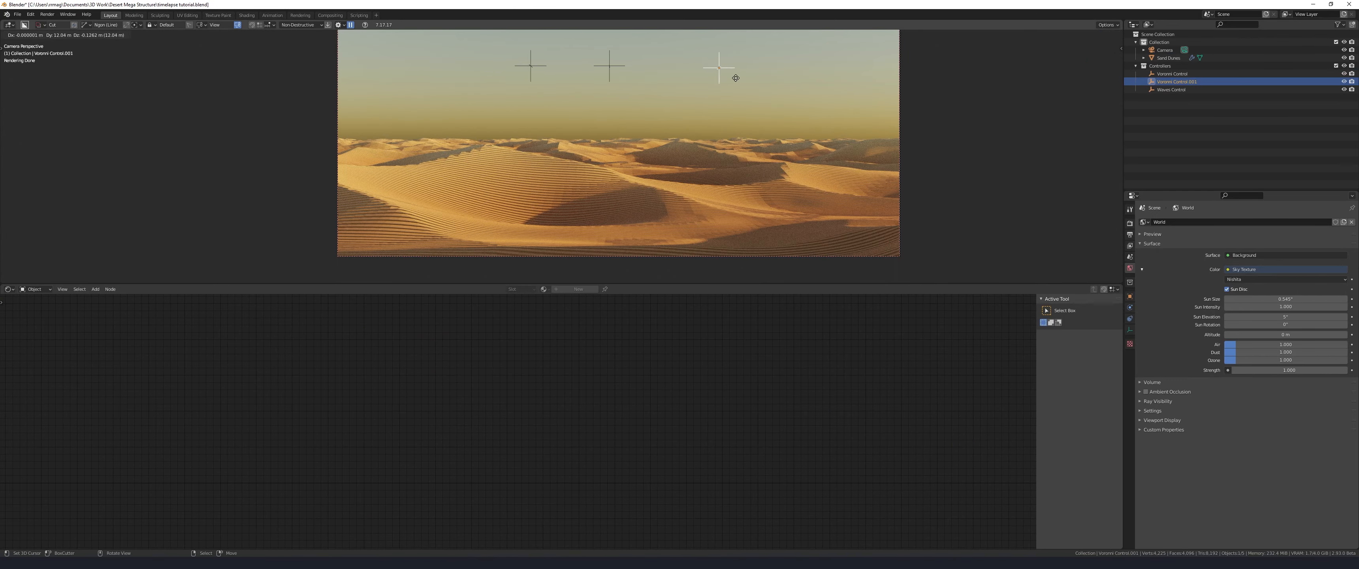
{"action": "left_click", "coordinate": [713, 73]}
{"action": "key", "text": "F2"}
{"action": "type", "text": "Small Waves Con"}
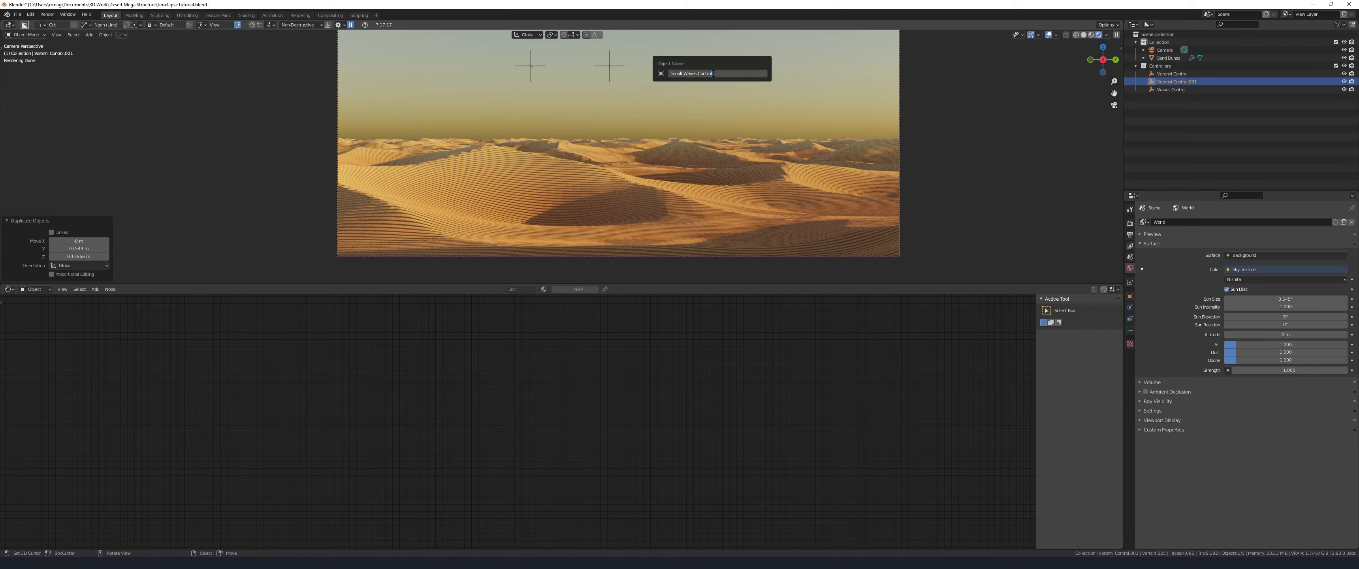
{"action": "type", "text": "trol"}
{"action": "key", "text": "Return"}
Assign Small Waves Control as the object of the new Wave Texture's Texture Coordinate node and set the Mapping's Z rotation to 99.3°
{"action": "left_click", "coordinate": [748, 149]}
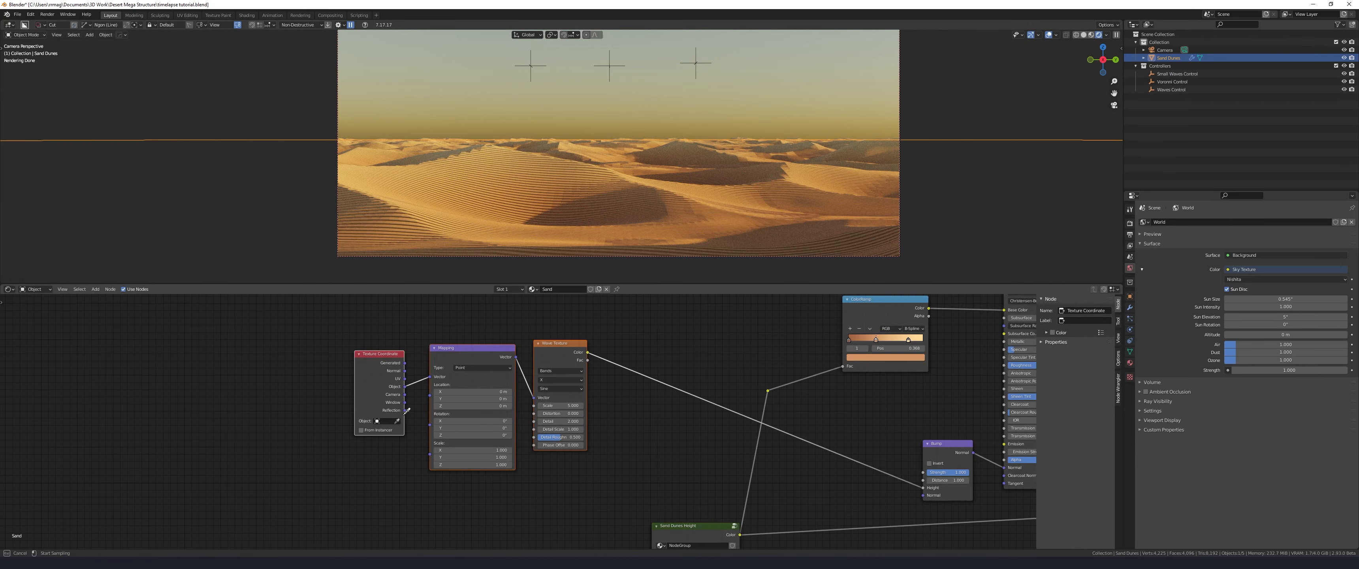
{"action": "left_click", "coordinate": [700, 63]}
{"action": "scroll", "coordinate": [517, 422], "scroll_direction": "up", "scroll_amount": 4}
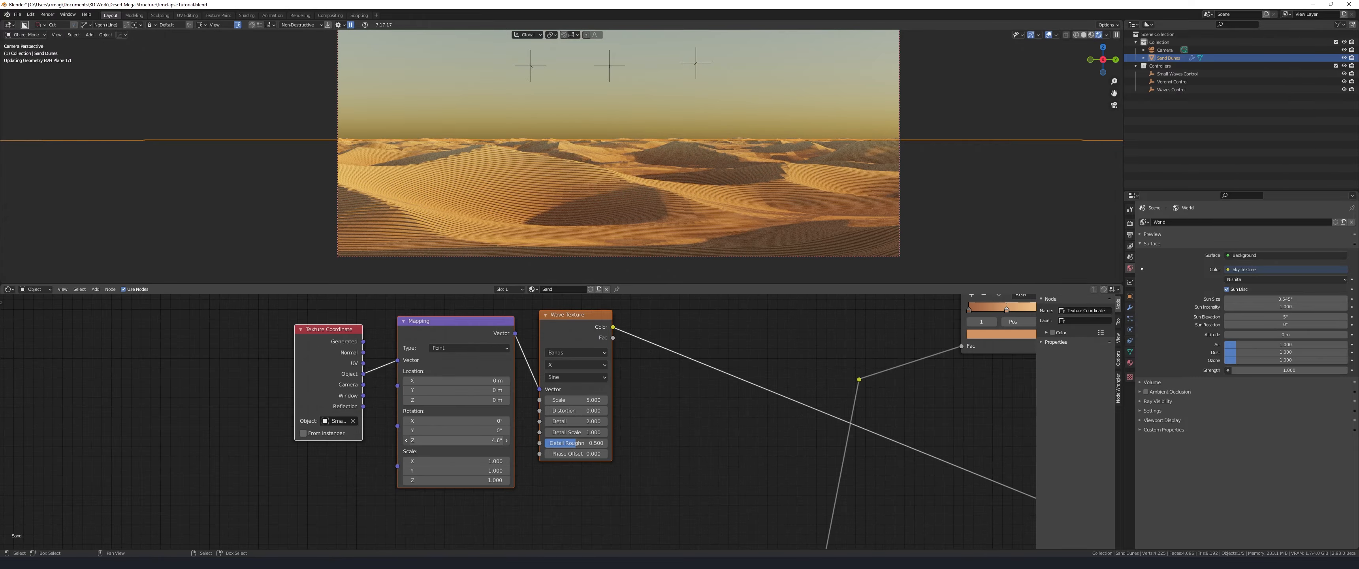
{"action": "left_click_drag", "start_coordinate": [464, 440], "coordinate": [517, 440]}
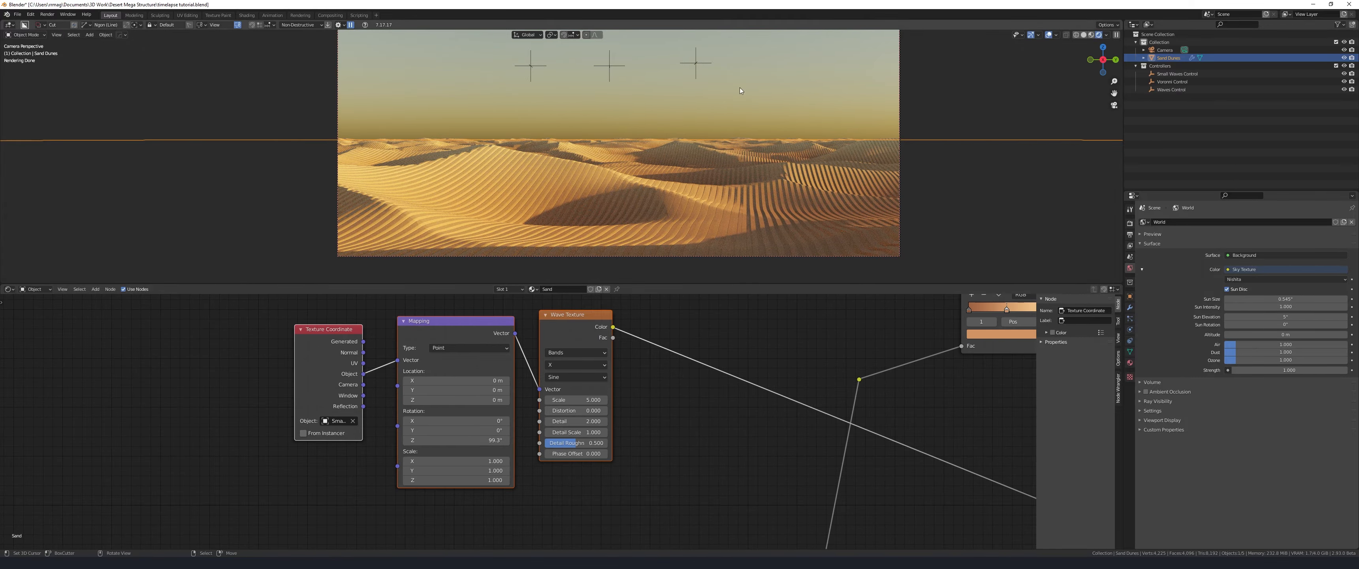
Try moving the Small Waves Control empty and raise the small-ripple Wave Texture's Scale to 12.160
{"action": "left_click", "coordinate": [696, 63]}
{"action": "key", "text": "g"}
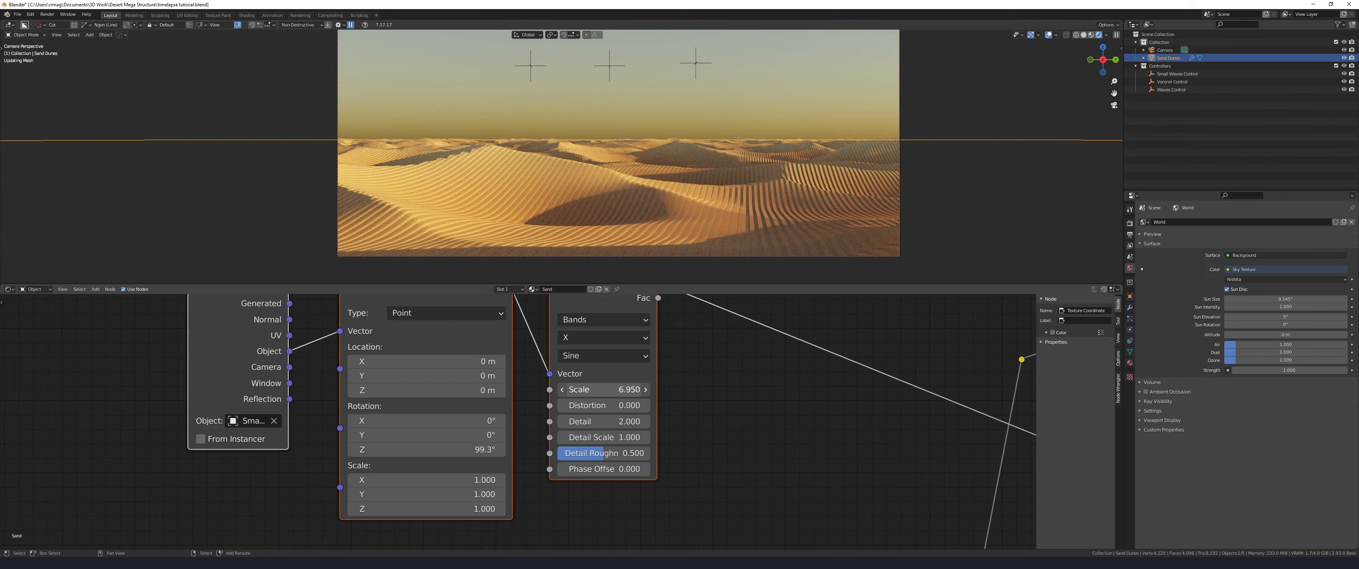
{"action": "left_click_drag", "start_coordinate": [603, 389], "coordinate": [617, 389]}
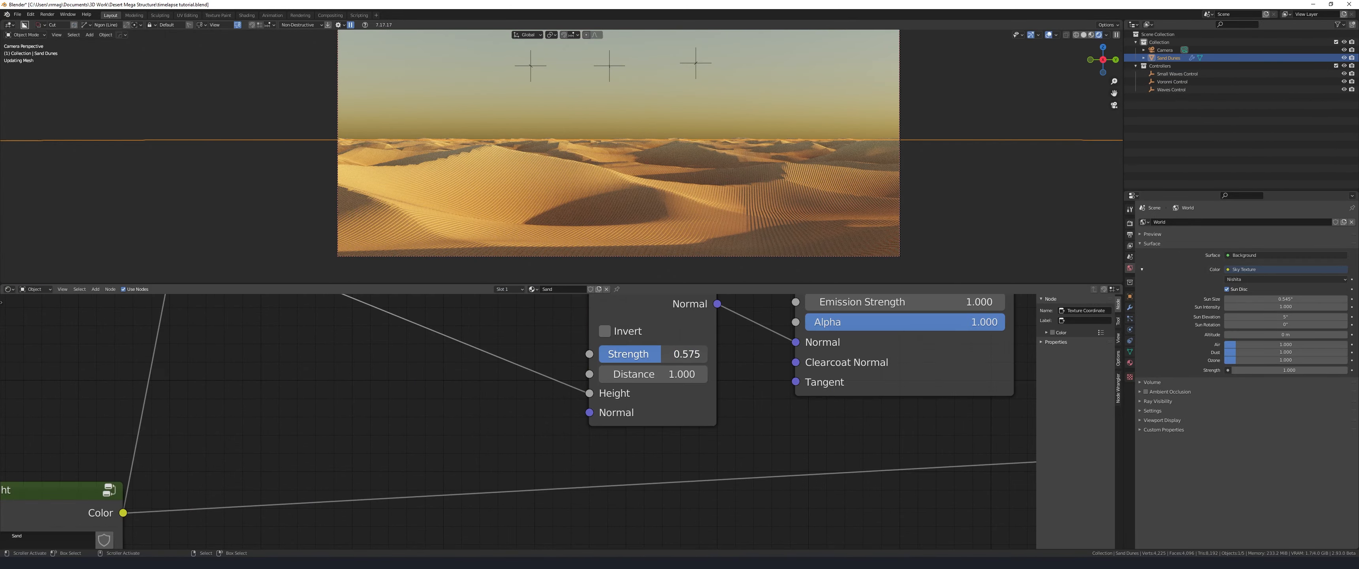
Lower the Bump node's Strength and set the small-ripple Wave Texture's Detail Scale to 0.080
{"action": "left_click_drag", "start_coordinate": [661, 354], "coordinate": [612, 354]}
{"action": "left_click", "coordinate": [612, 354]}
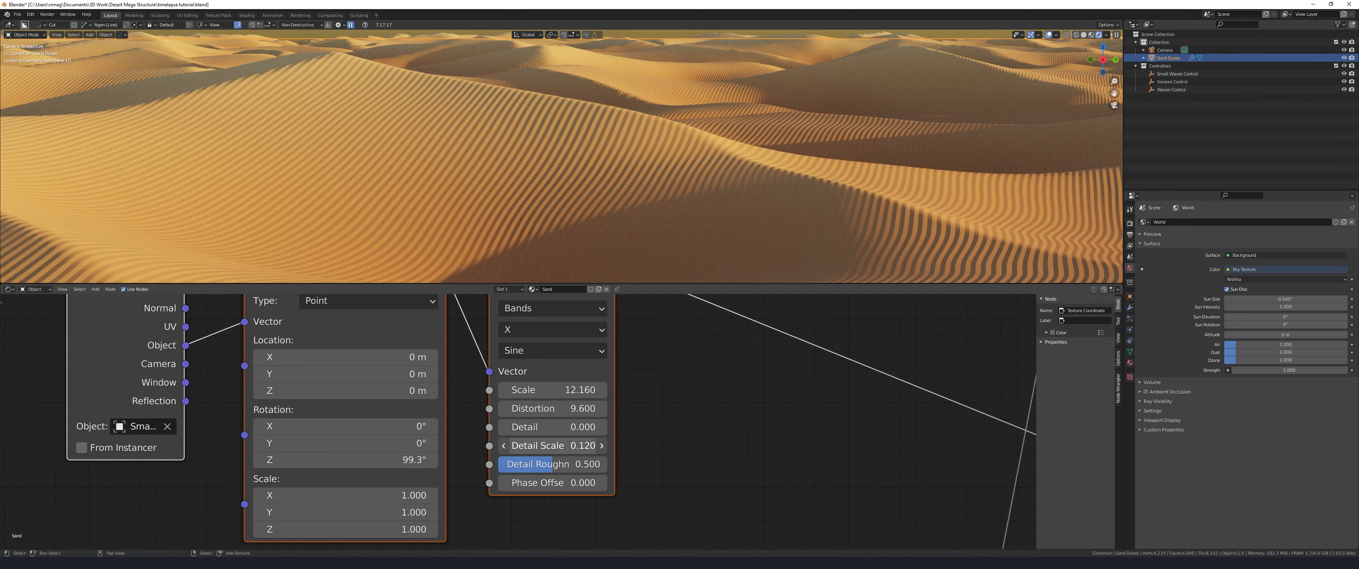
{"action": "left_click_drag", "start_coordinate": [552, 446], "coordinate": [551, 446]}
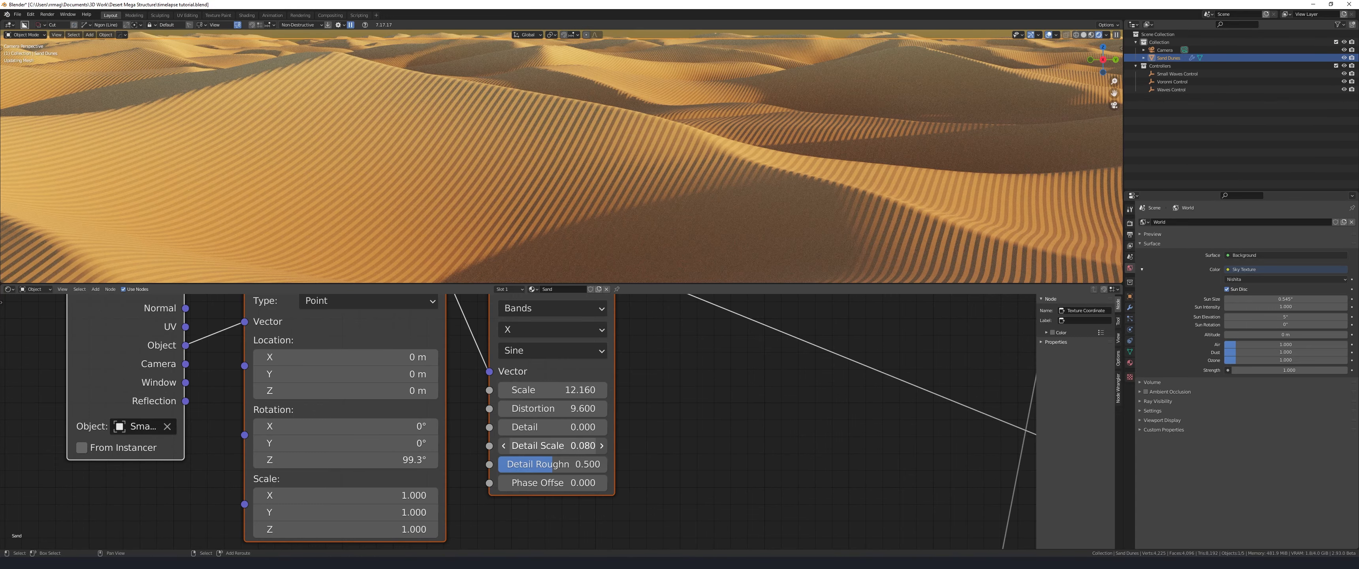
Raise the small-ripple Wave Texture's Distortion to 107.900 and place a new ColorRamp after the texture
{"action": "left_click_drag", "start_coordinate": [539, 408], "coordinate": [553, 408]}
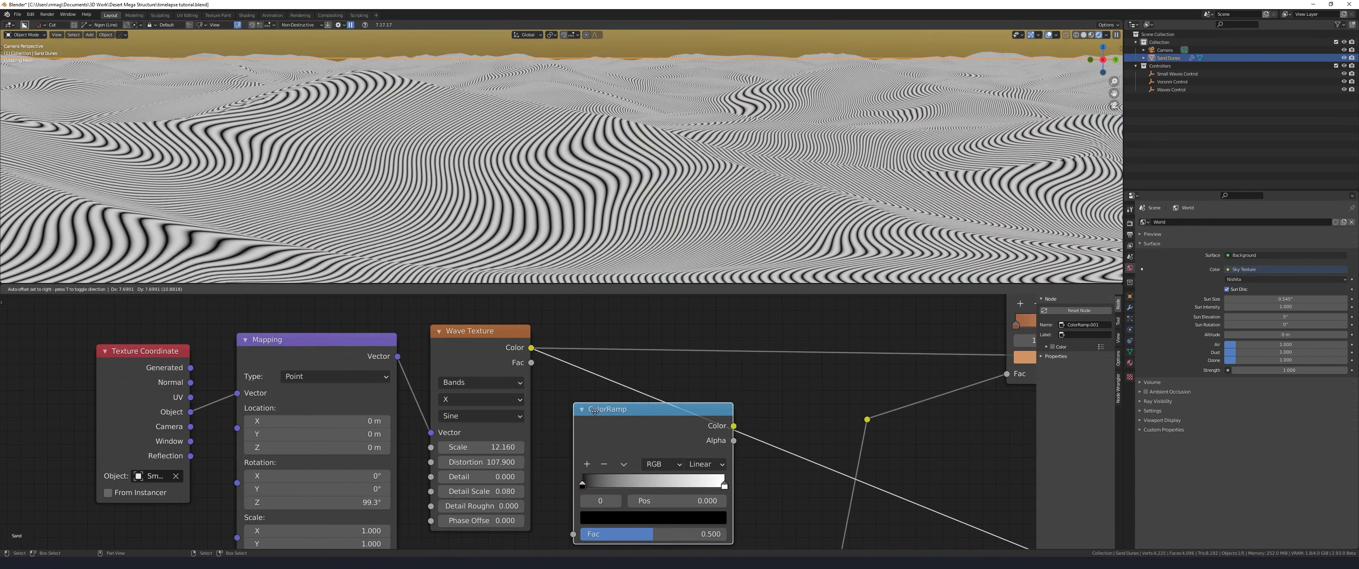
{"action": "left_click_drag", "start_coordinate": [593, 417], "coordinate": [618, 387]}
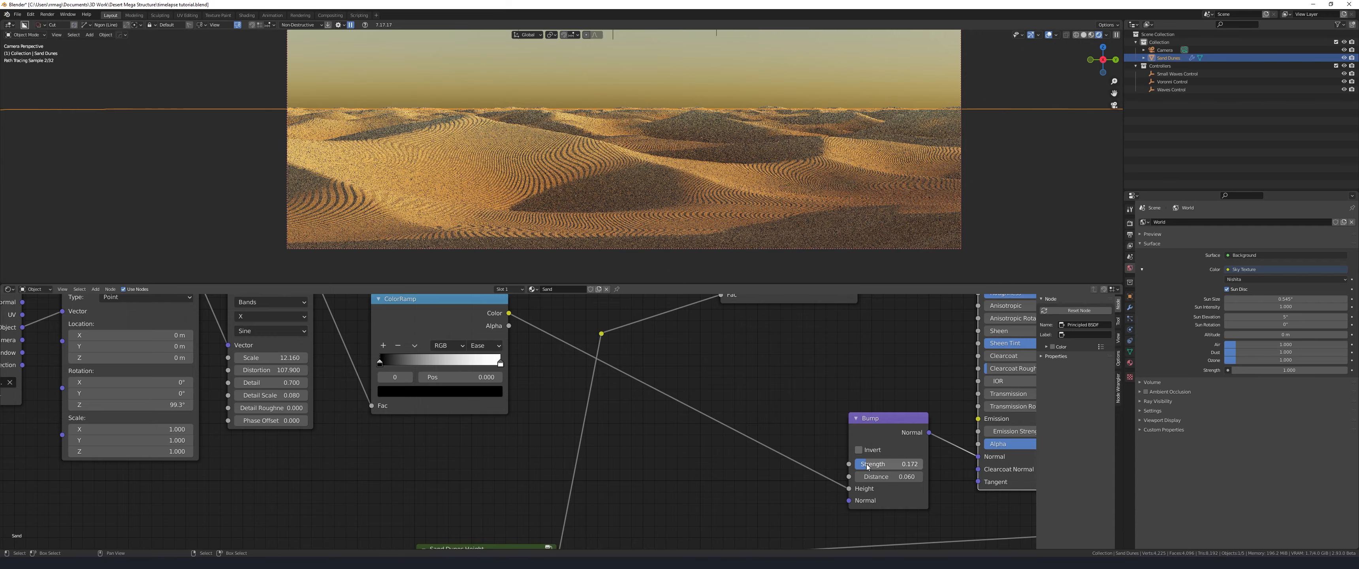
Lower the Bump node's Strength, then set the small-ripple Wave Texture's Scale to 37.430 and Distortion to 41.200
{"action": "left_click_drag", "start_coordinate": [866, 466], "coordinate": [858, 463]}
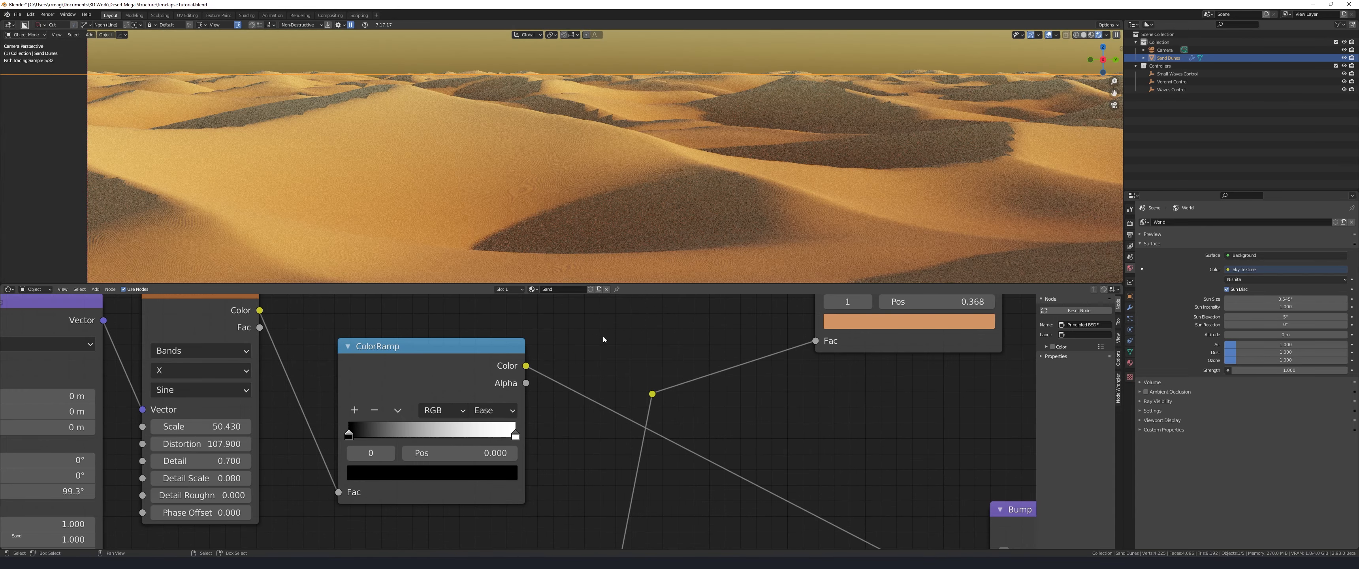
{"action": "left_click_drag", "start_coordinate": [209, 426], "coordinate": [190, 426]}
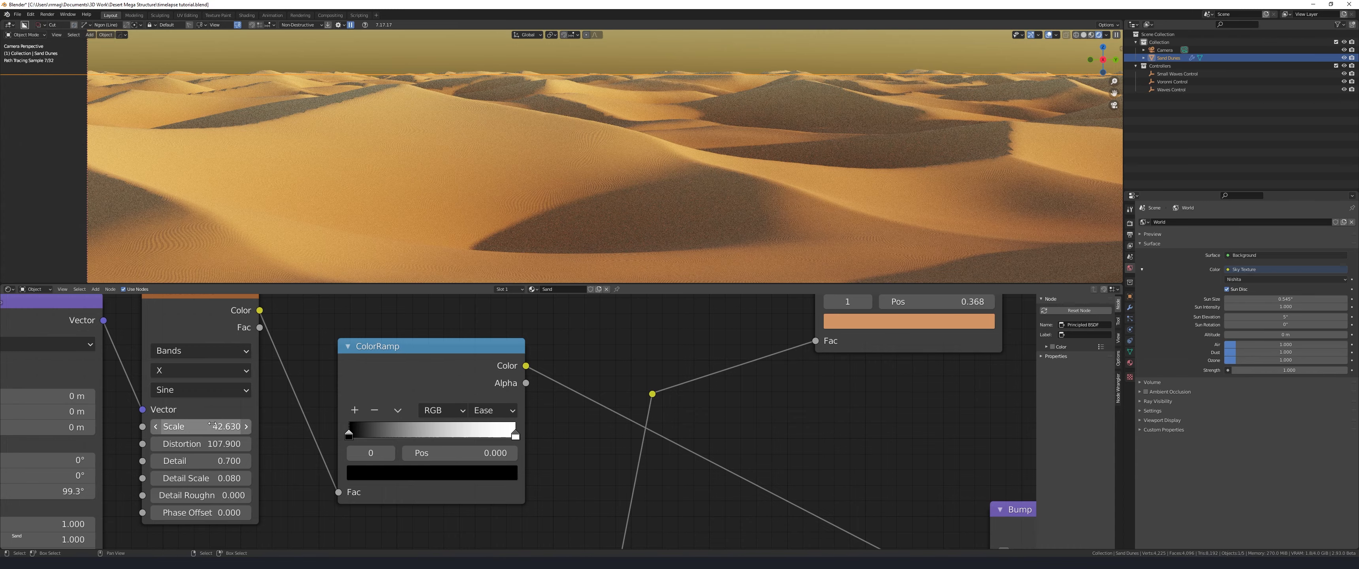
{"action": "left_click_drag", "start_coordinate": [212, 424], "coordinate": [225, 424]}
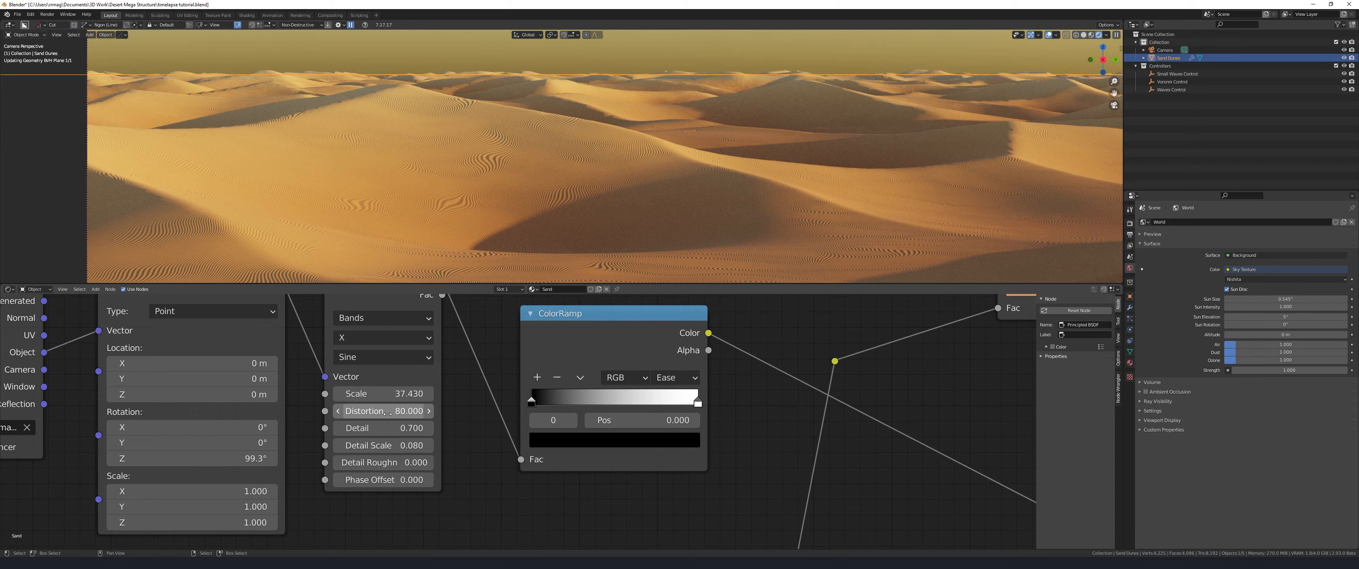
{"action": "left_click_drag", "start_coordinate": [391, 413], "coordinate": [370, 413]}
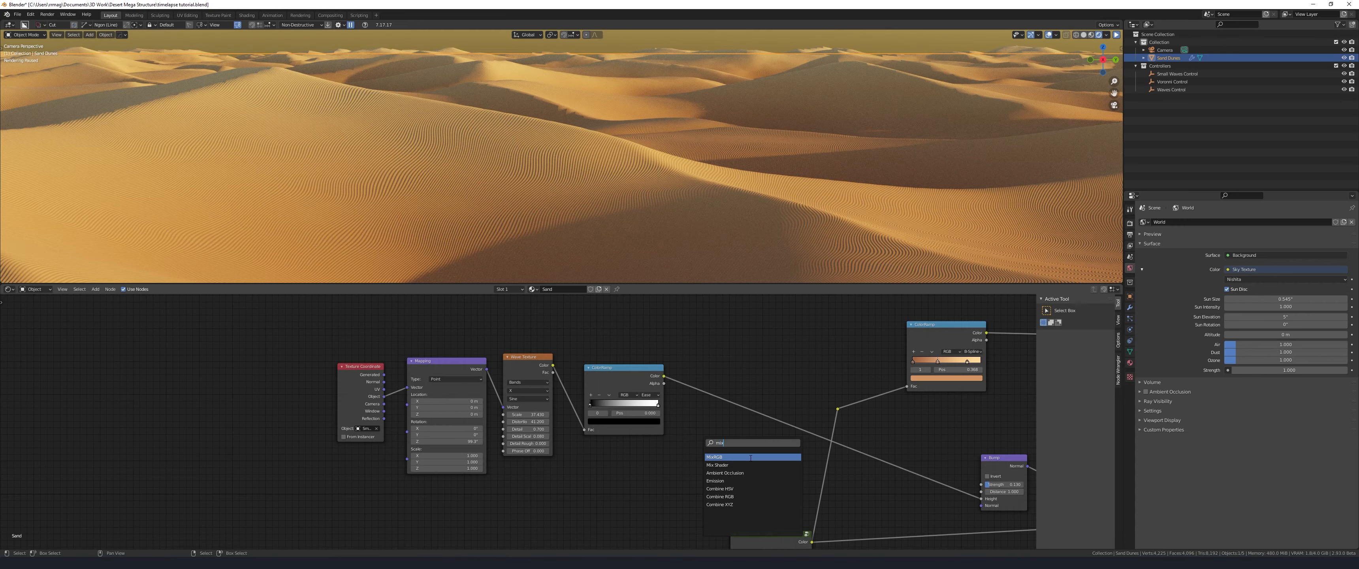
Insert a MixRGB node after the ripple ColorRamp, preview it, connect a new Noise Texture to Color2 and set the blend mode to Multiply
{"action": "left_click", "coordinate": [778, 401]}
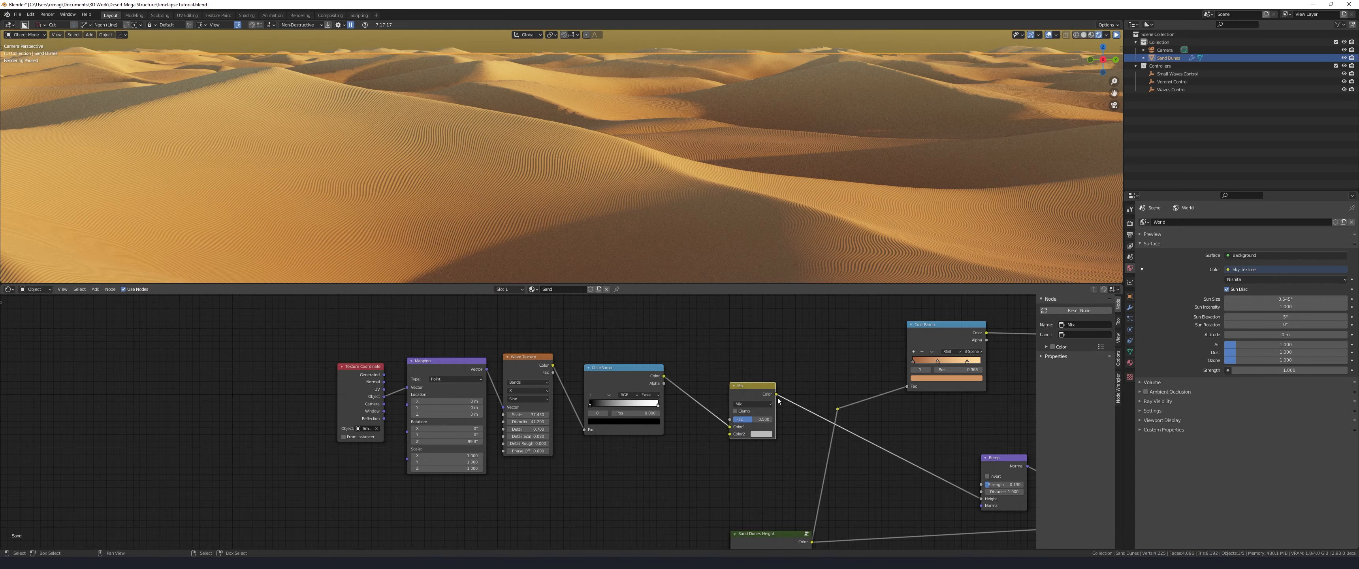
{"action": "left_click", "coordinate": [757, 389], "text": "ctrl+shift"}
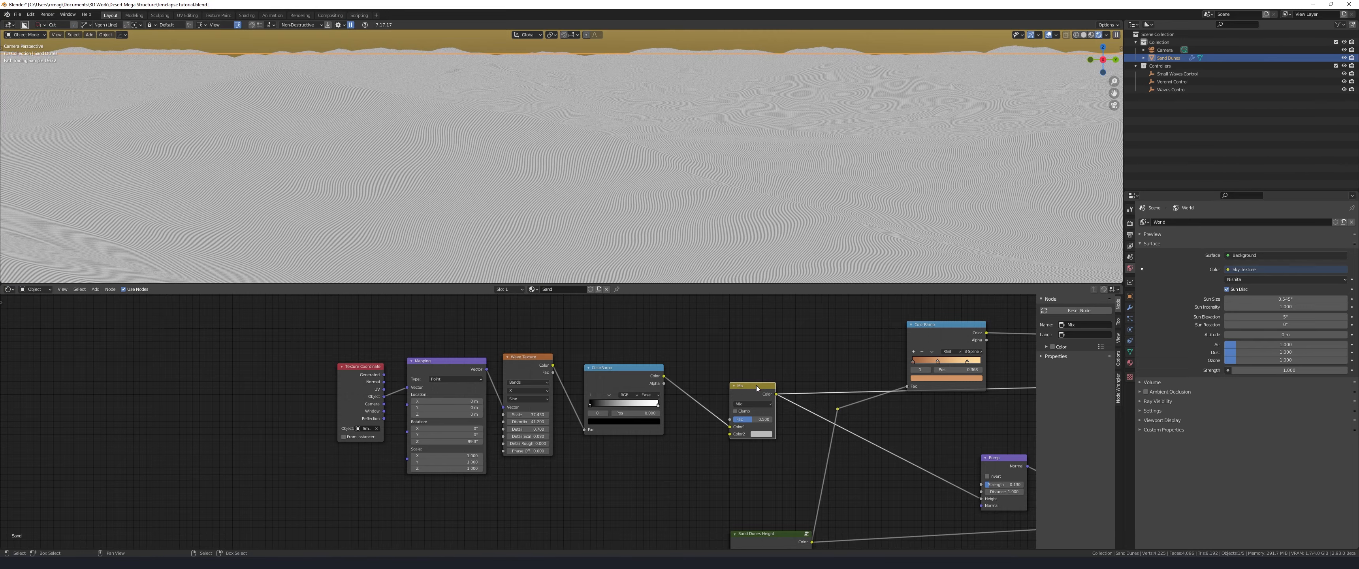
{"action": "key", "text": "shift+a"}
{"action": "mouse_move", "coordinate": [588, 498]}
{"action": "left_click", "coordinate": [653, 458]}
{"action": "left_click", "coordinate": [564, 460]}
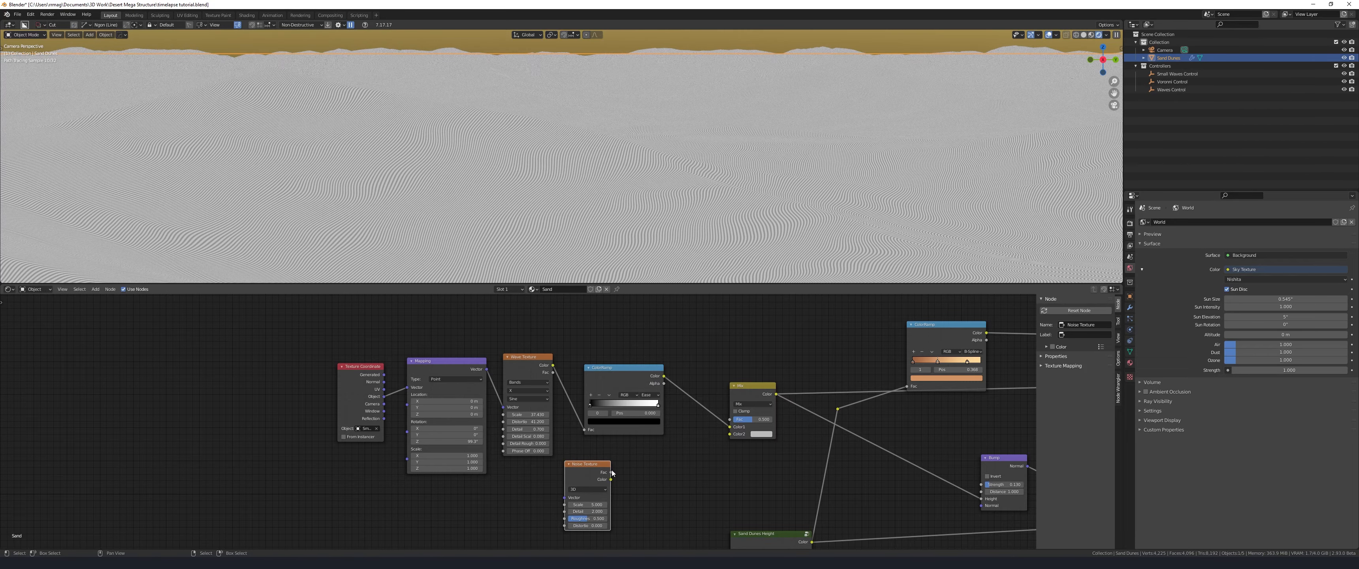
{"action": "left_click_drag", "start_coordinate": [611, 472], "coordinate": [772, 420]}
{"action": "left_click", "coordinate": [753, 404]}
{"action": "left_click", "coordinate": [750, 376]}
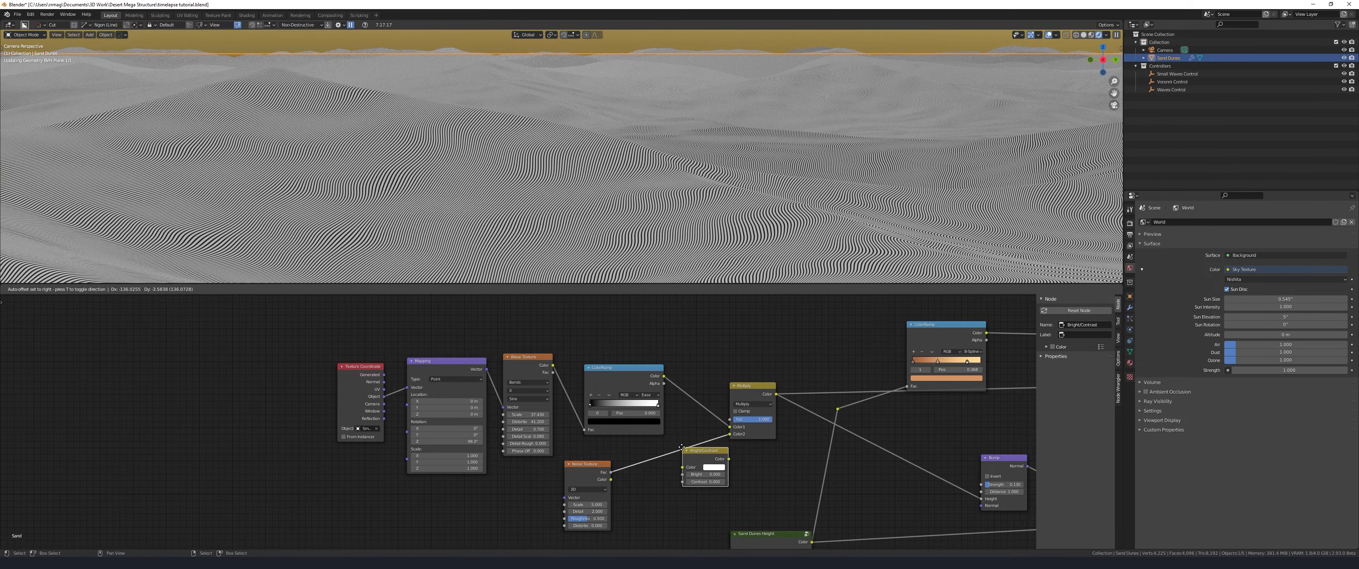
Insert a Bright/Contrast node after the Noise Texture, set the noise Scale to 10000 and return the preview to the Principled BSDF
{"action": "left_click", "coordinate": [676, 448]}
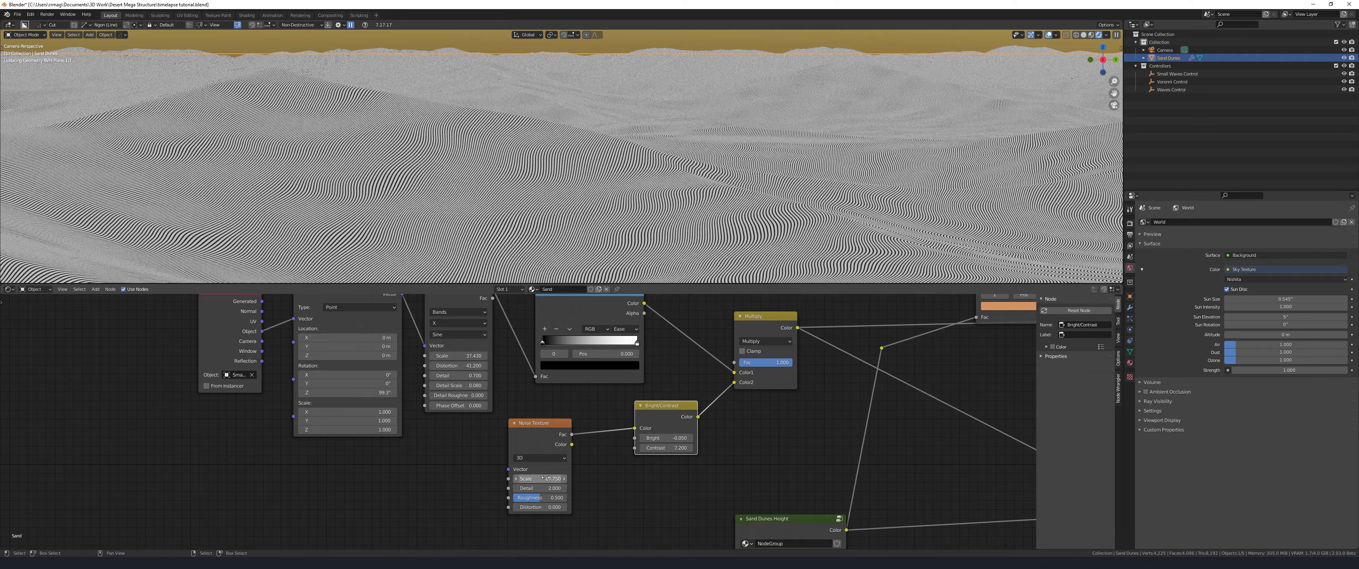
{"action": "type", "text": "0000.0"}
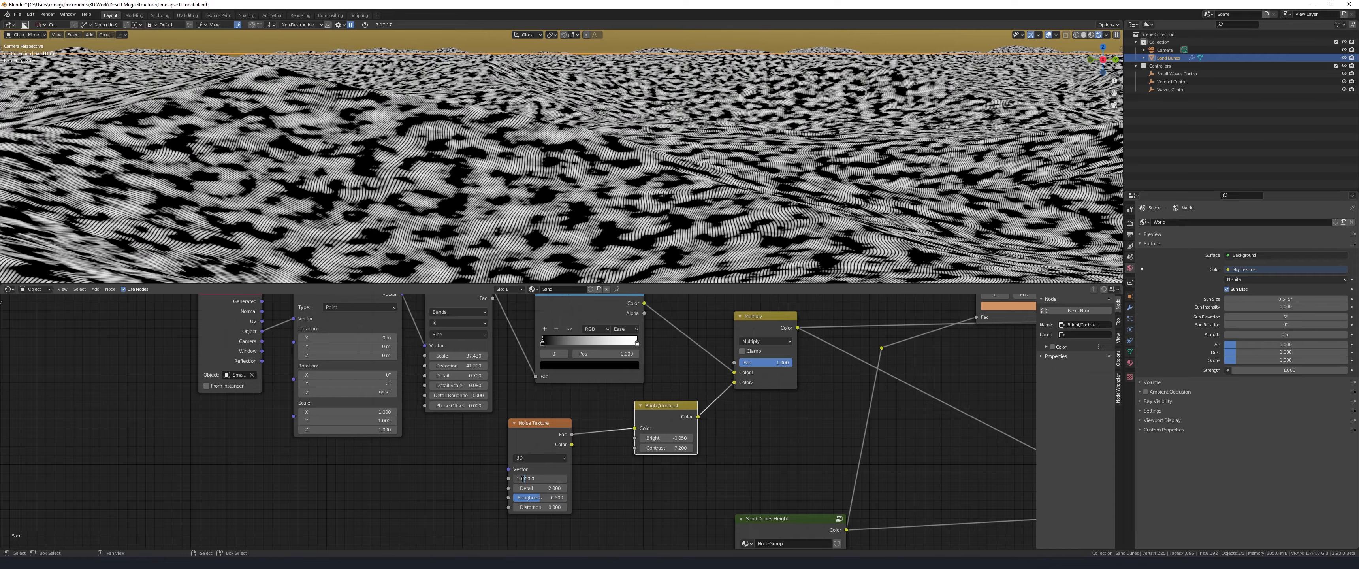
{"action": "key", "text": "Return"}
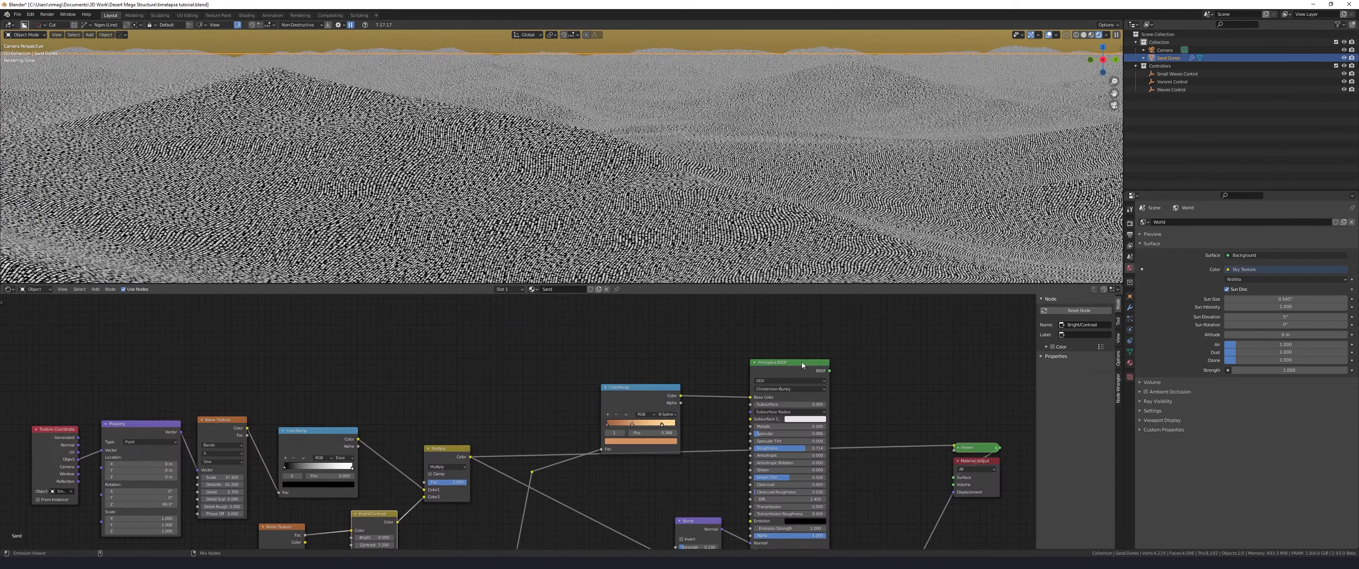
{"action": "left_click", "coordinate": [802, 362], "text": "ctrl+shift"}
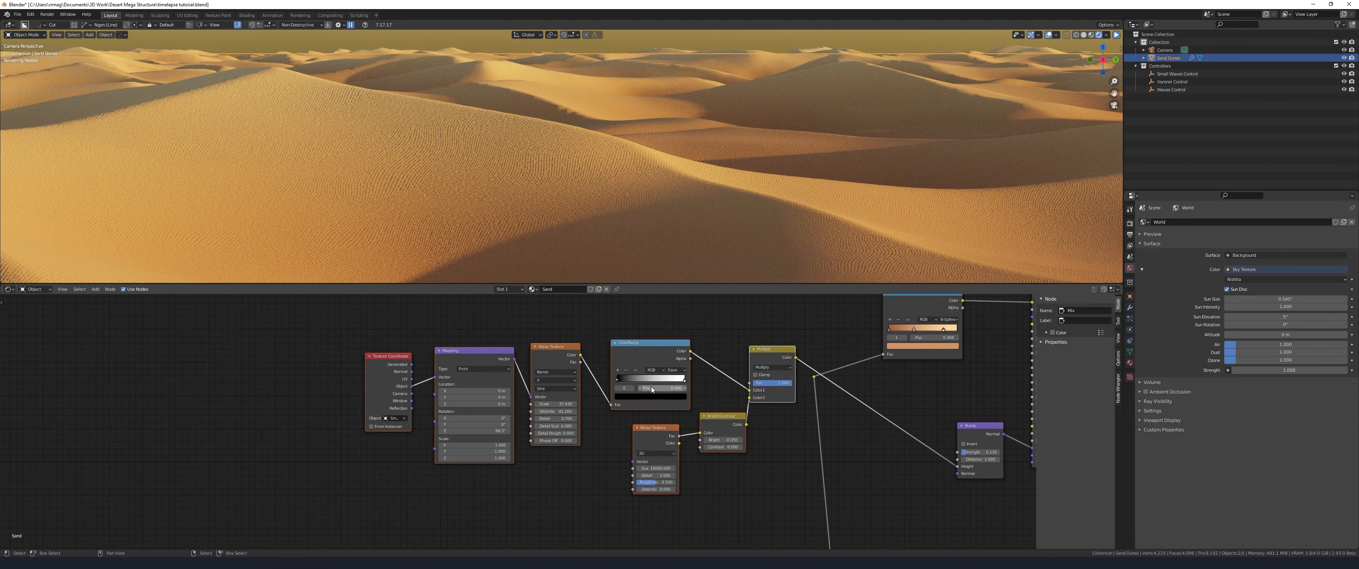
Move the ripple nodes away from the Bump node, duplicate the Multiply node onto the link to Bump and set the copy to Mix
{"action": "key", "text": "g"}
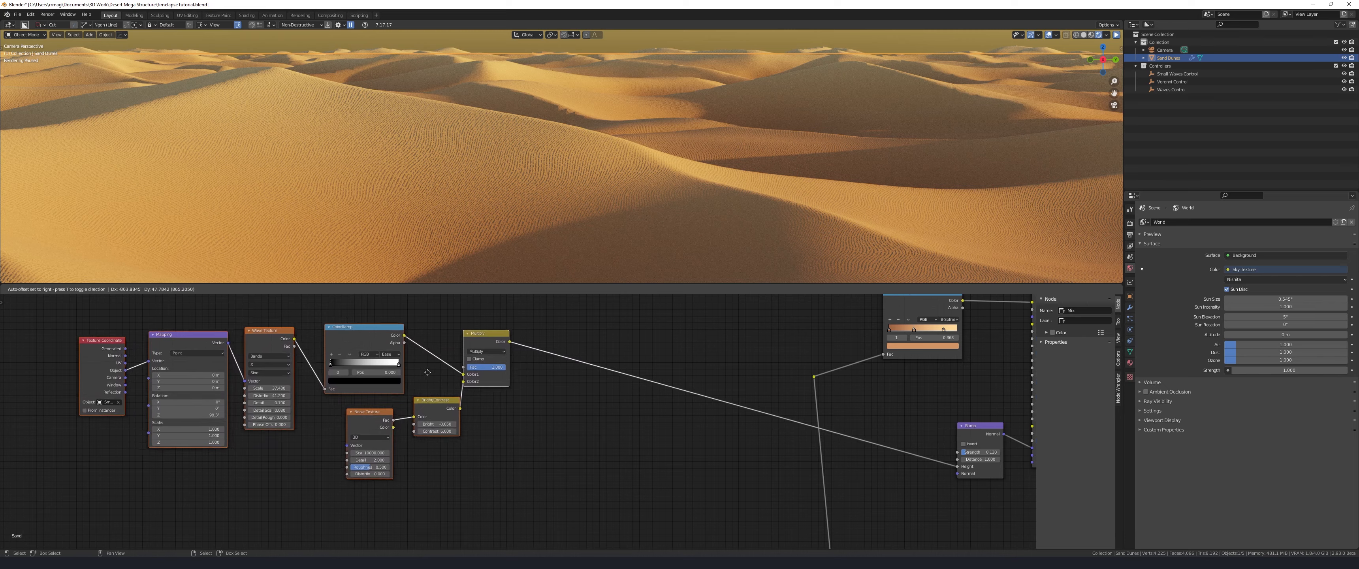
{"action": "left_click", "coordinate": [409, 371]}
{"action": "left_click", "coordinate": [474, 333]}
{"action": "key", "text": "shift+d"}
{"action": "left_click", "coordinate": [642, 352]}
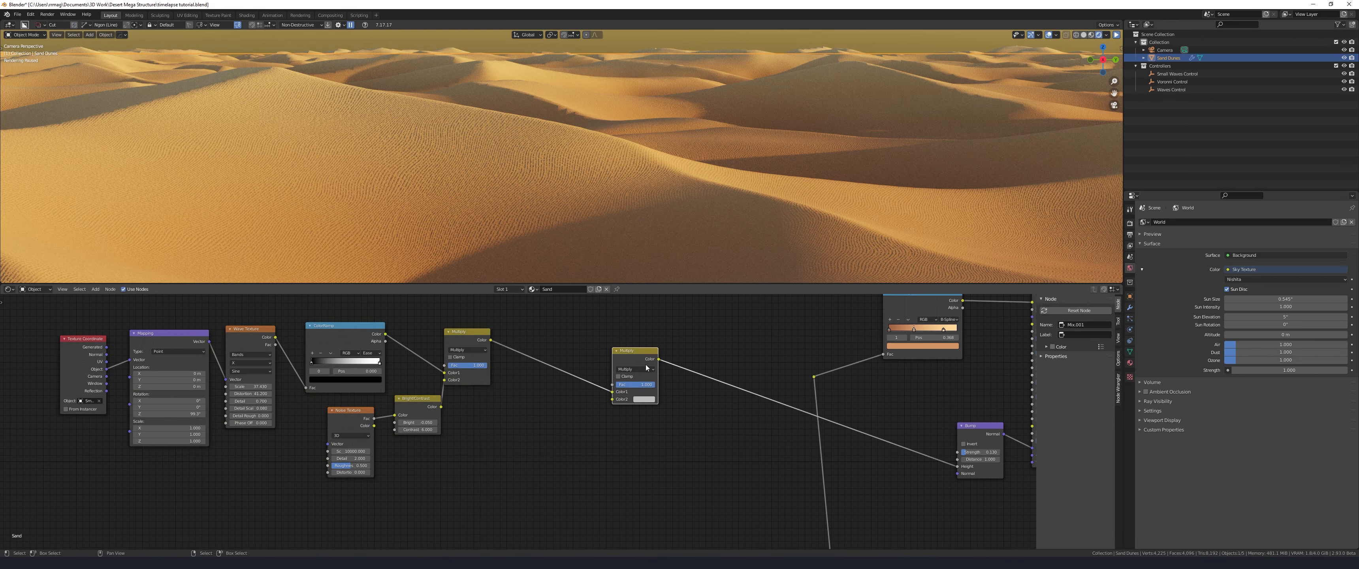
{"action": "left_click", "coordinate": [646, 368]}
{"action": "left_click", "coordinate": [642, 376]}
Duplicate the Noise Texture and Bright/Contrast nodes, connect the copy to the Mix node's Color2 and reset its Bright and Contrast to 0
{"action": "scroll", "coordinate": [459, 410], "scroll_direction": "left", "scroll_amount": 3, "text": "ctrl"}
{"action": "left_click", "coordinate": [458, 410]}
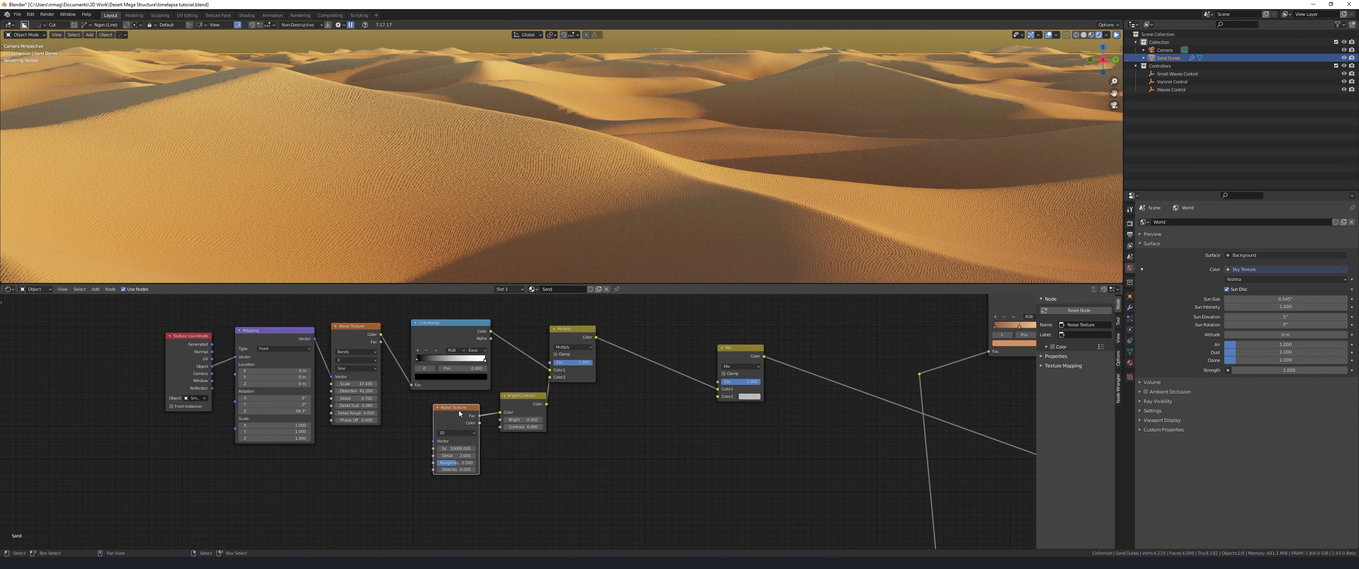
{"action": "left_click", "coordinate": [522, 397], "text": "shift"}
{"action": "key", "text": "shift+d"}
{"action": "left_click", "coordinate": [697, 422]}
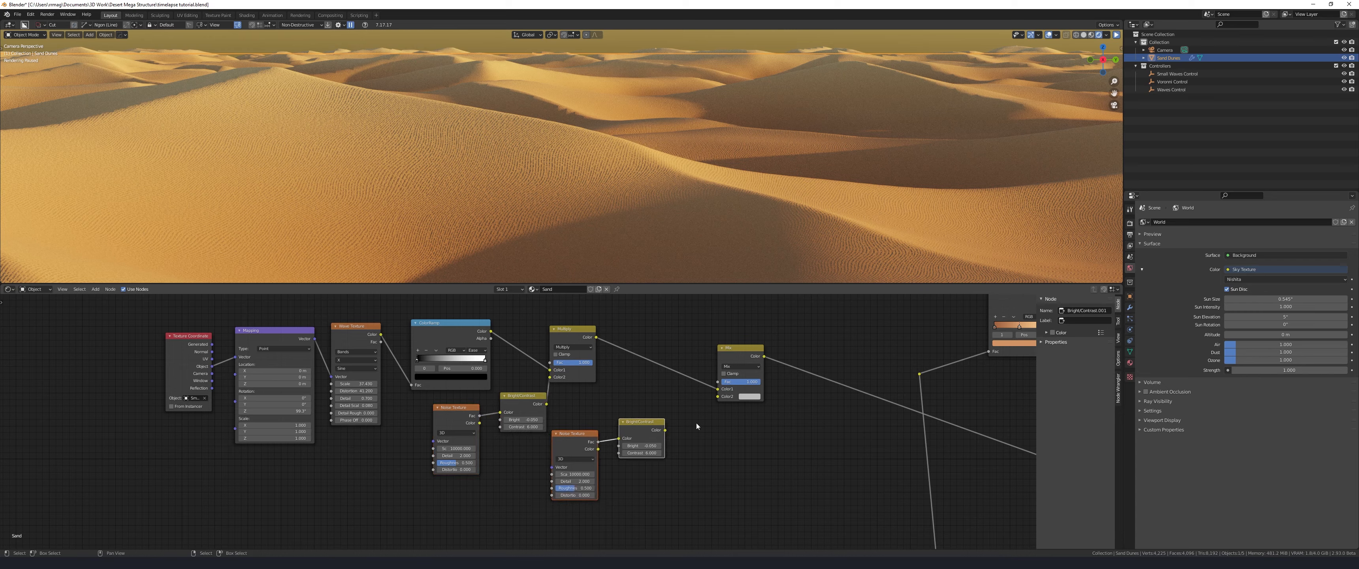
{"action": "left_click_drag", "start_coordinate": [665, 430], "coordinate": [718, 396]}
{"action": "left_click", "coordinate": [646, 447]}
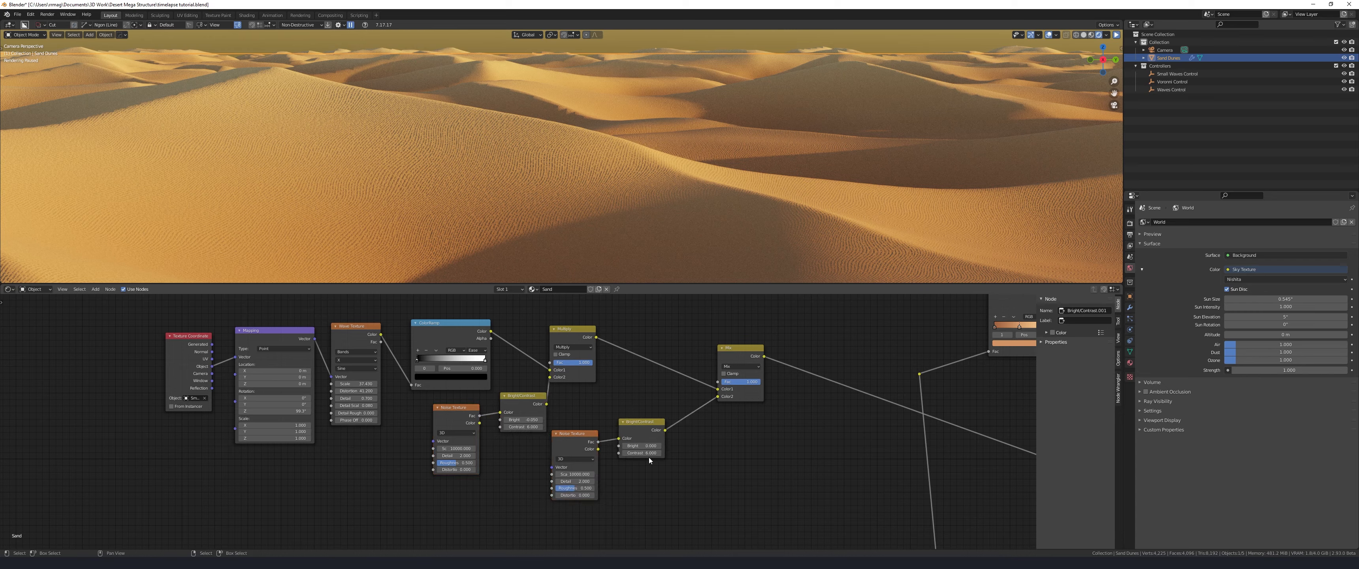
{"action": "left_click", "coordinate": [649, 453]}
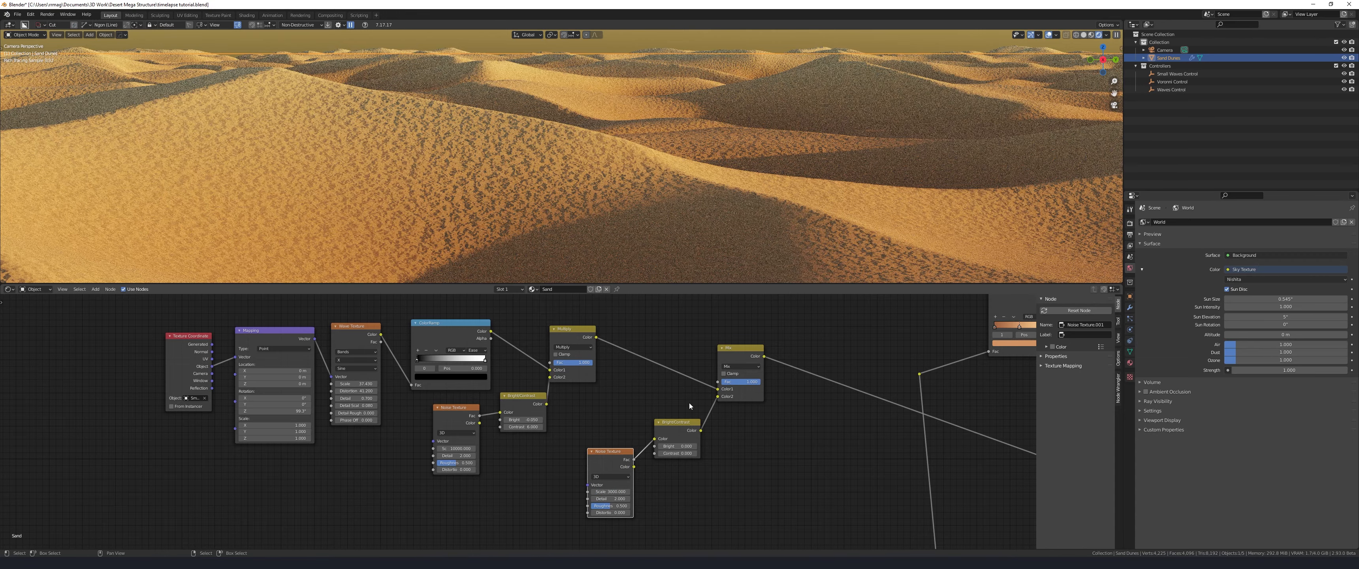
Preview the Mix node, raise its Fac, and set the second Noise Texture's Scale to 611.800 and Distortion to 0.640
{"action": "left_click", "coordinate": [759, 353], "text": "ctrl+shift"}
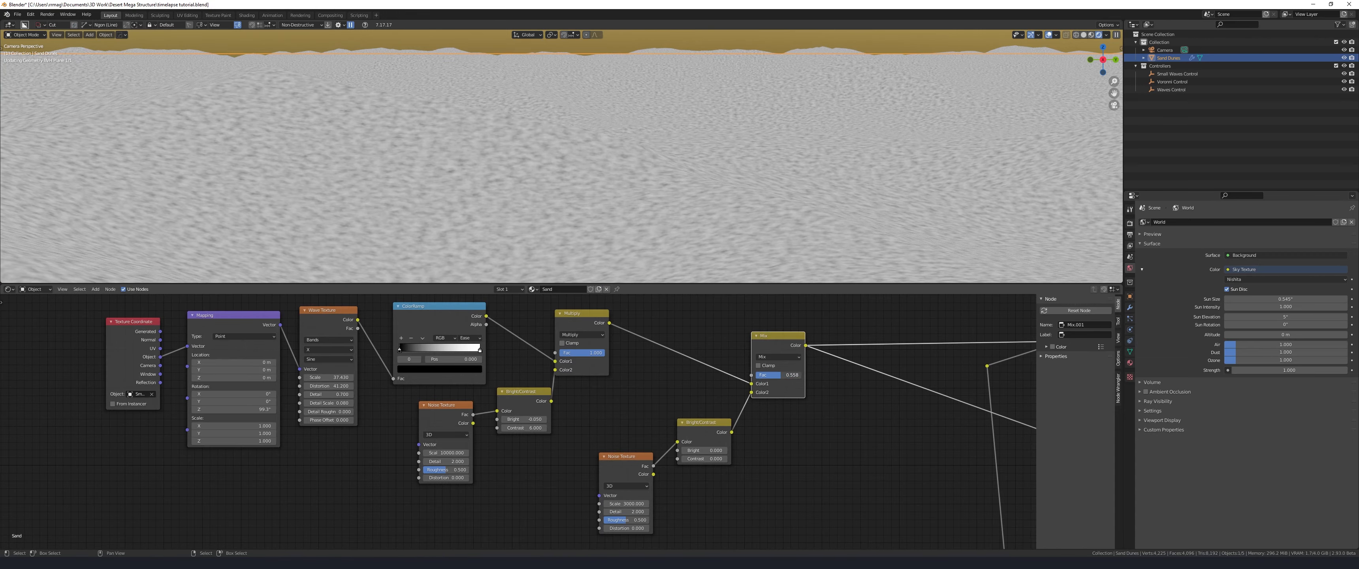
{"action": "left_click_drag", "start_coordinate": [781, 375], "coordinate": [789, 375]}
{"action": "middle_click_drag", "start_coordinate": [786, 381], "coordinate": [689, 370]}
{"action": "scroll", "coordinate": [533, 491], "scroll_direction": "up", "scroll_amount": 2}
{"action": "left_click_drag", "start_coordinate": [530, 491], "coordinate": [475, 492]}
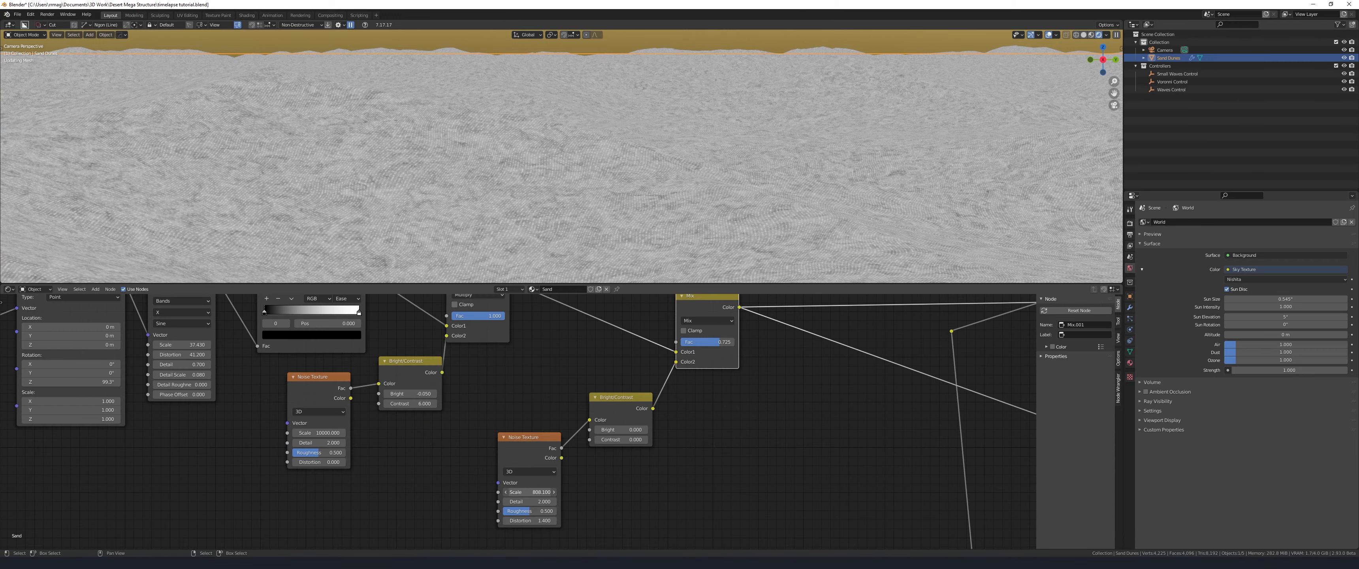
{"action": "left_click_drag", "start_coordinate": [538, 491], "coordinate": [522, 491]}
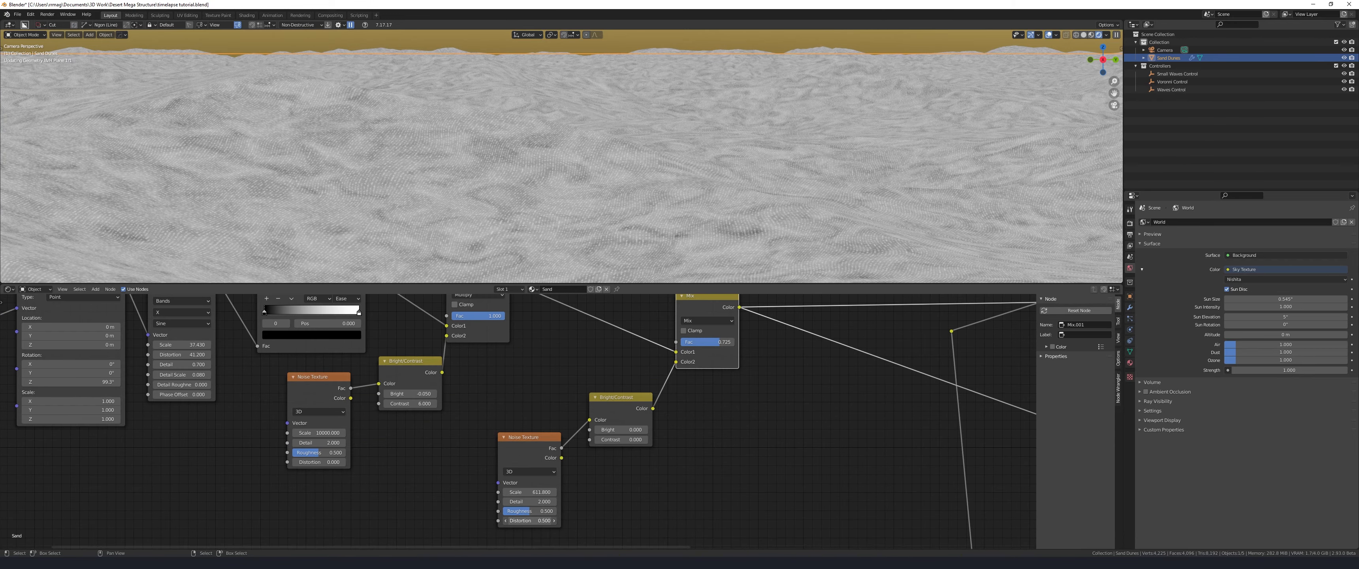
{"action": "left_click_drag", "start_coordinate": [530, 520], "coordinate": [533, 519]}
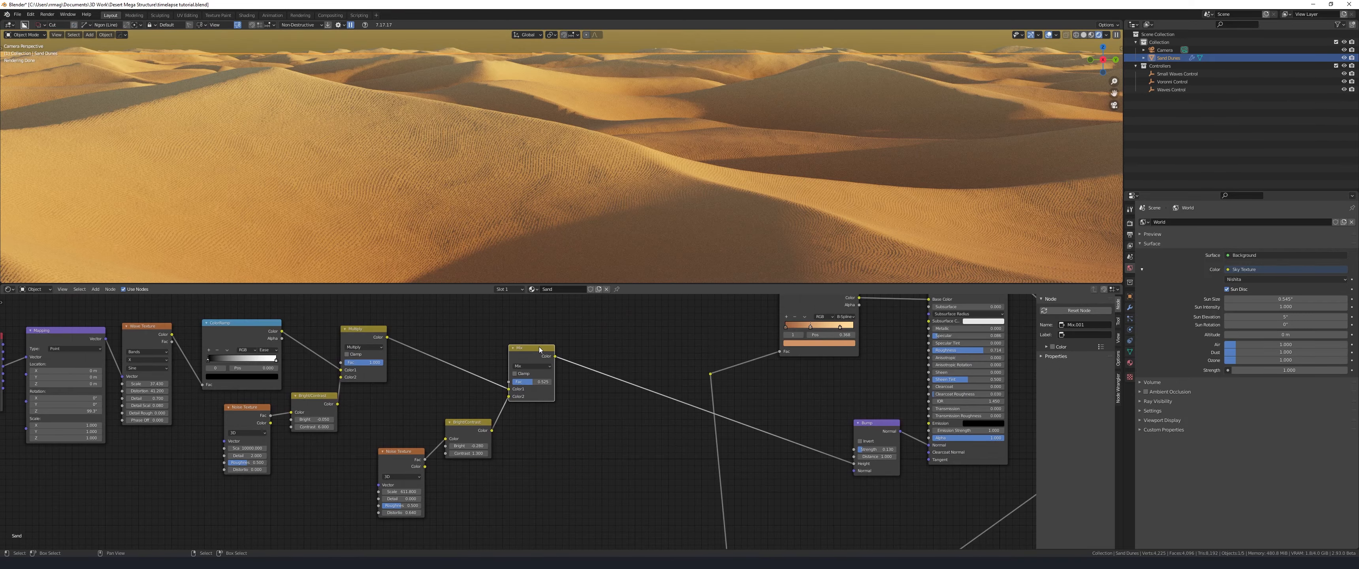
Duplicate the Mix node onto the link to the Bump node and preview the copy
{"action": "key", "text": "shift+d"}
{"action": "left_click", "coordinate": [663, 389]}
{"action": "left_click", "coordinate": [664, 389], "text": "ctrl+shift"}
Duplicate the second Noise Texture with its Bright/Contrast node and connect the copy to the new Mix node's Color2
{"action": "left_click", "coordinate": [456, 429]}
{"action": "left_click", "coordinate": [409, 456], "text": "shift"}
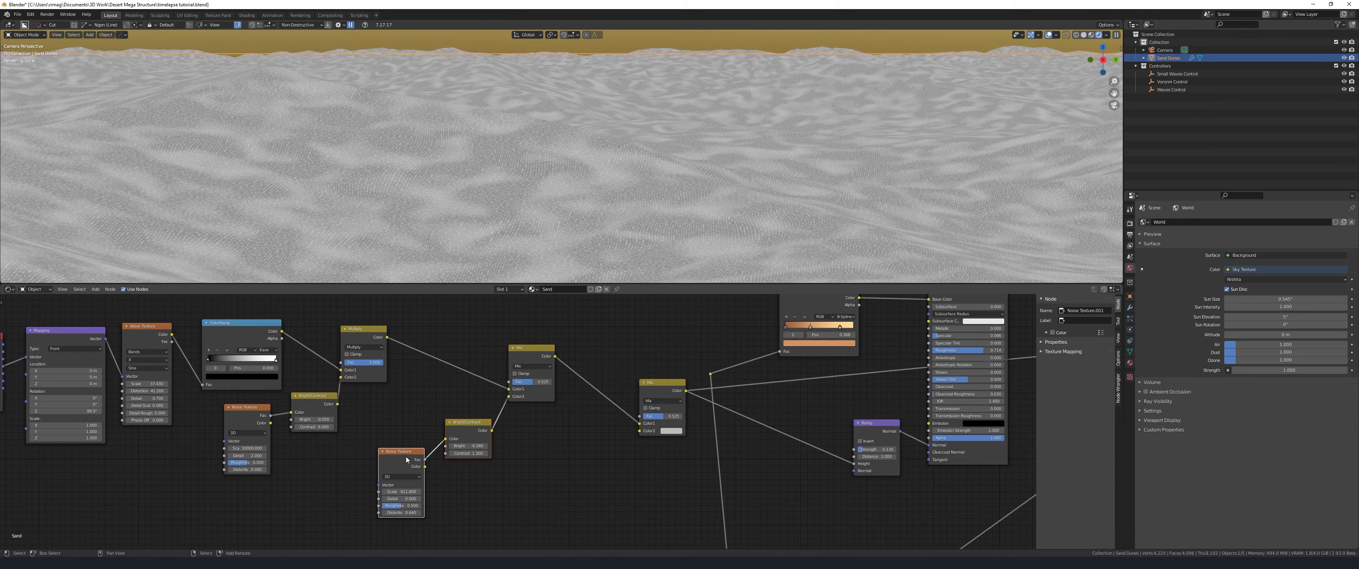
{"action": "key", "text": "shift+d"}
{"action": "left_click", "coordinate": [526, 482]}
{"action": "left_click_drag", "start_coordinate": [601, 456], "coordinate": [640, 431]}
Add Texture Coordinate and Mapping nodes to the third Noise Texture, move them clear and assign a control empty as the coordinate object
{"action": "middle_click_drag", "start_coordinate": [462, 463], "coordinate": [647, 420]}
{"action": "scroll", "coordinate": [647, 421], "scroll_direction": "down", "scroll_amount": 1}
{"action": "scroll", "coordinate": [647, 421], "scroll_direction": "up", "scroll_amount": 1}
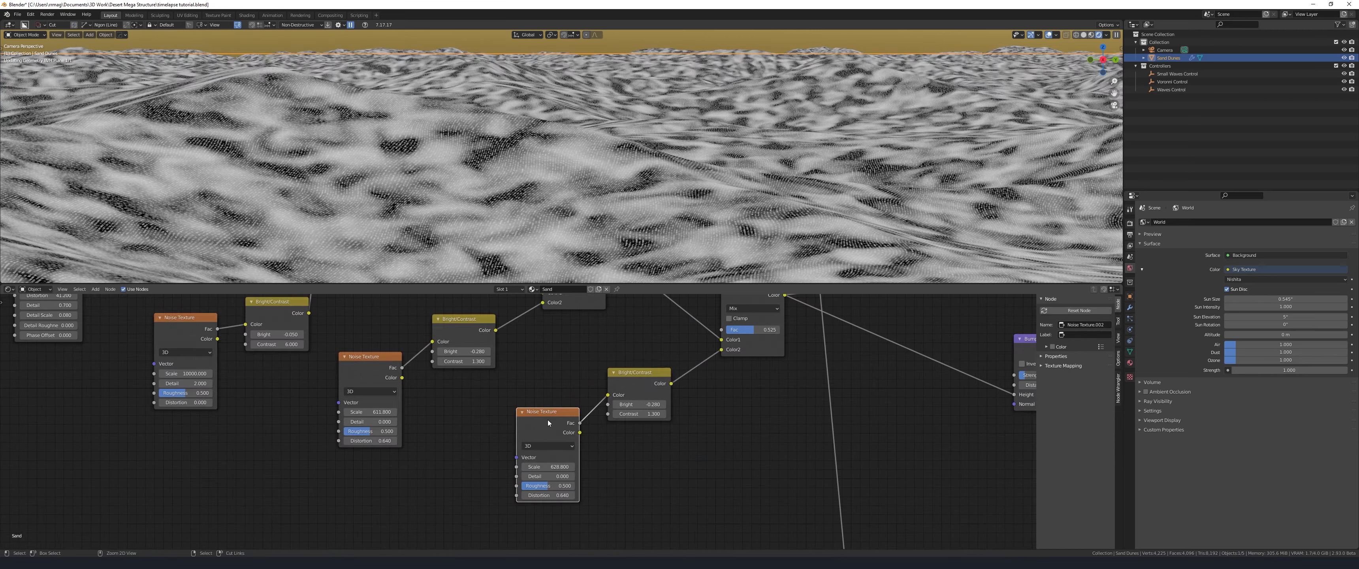
{"action": "key", "text": "ctrl+t"}
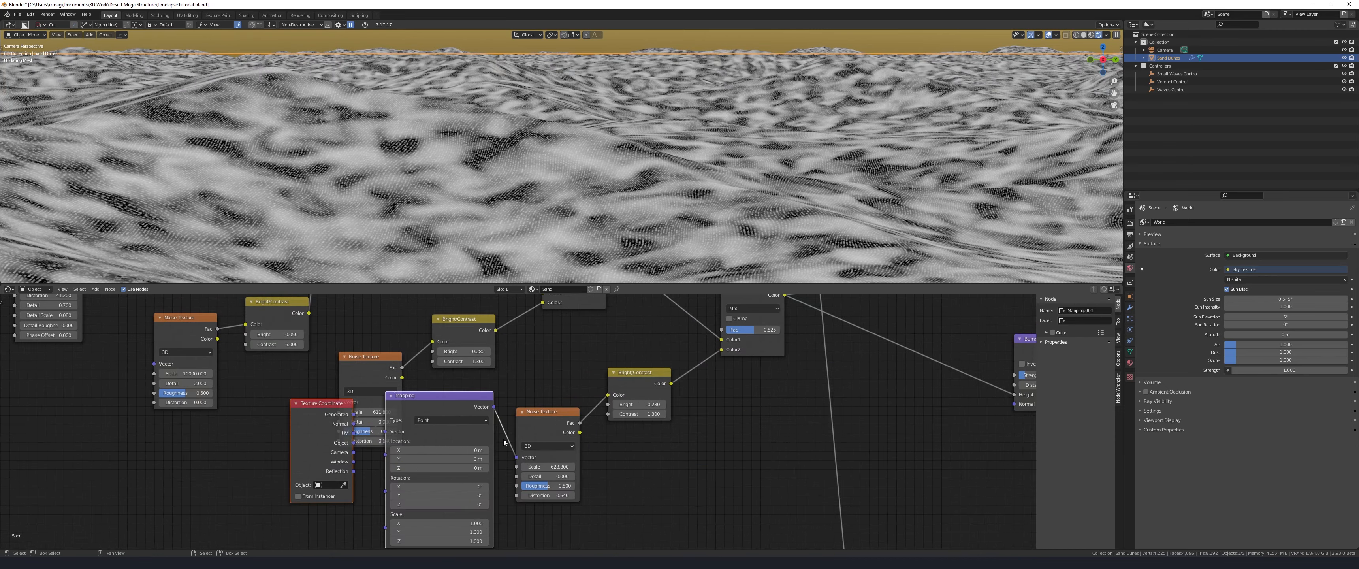
{"action": "left_click_drag", "start_coordinate": [429, 476], "coordinate": [456, 467]}
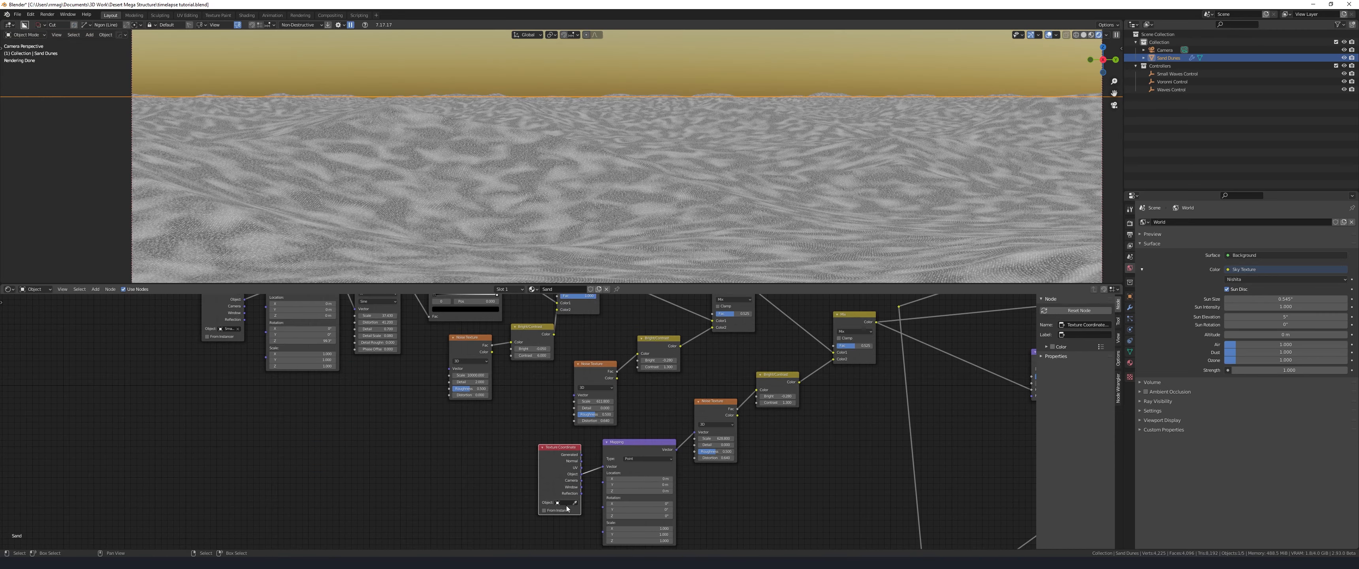
{"action": "left_click", "coordinate": [564, 503]}
{"action": "left_click", "coordinate": [567, 462]}
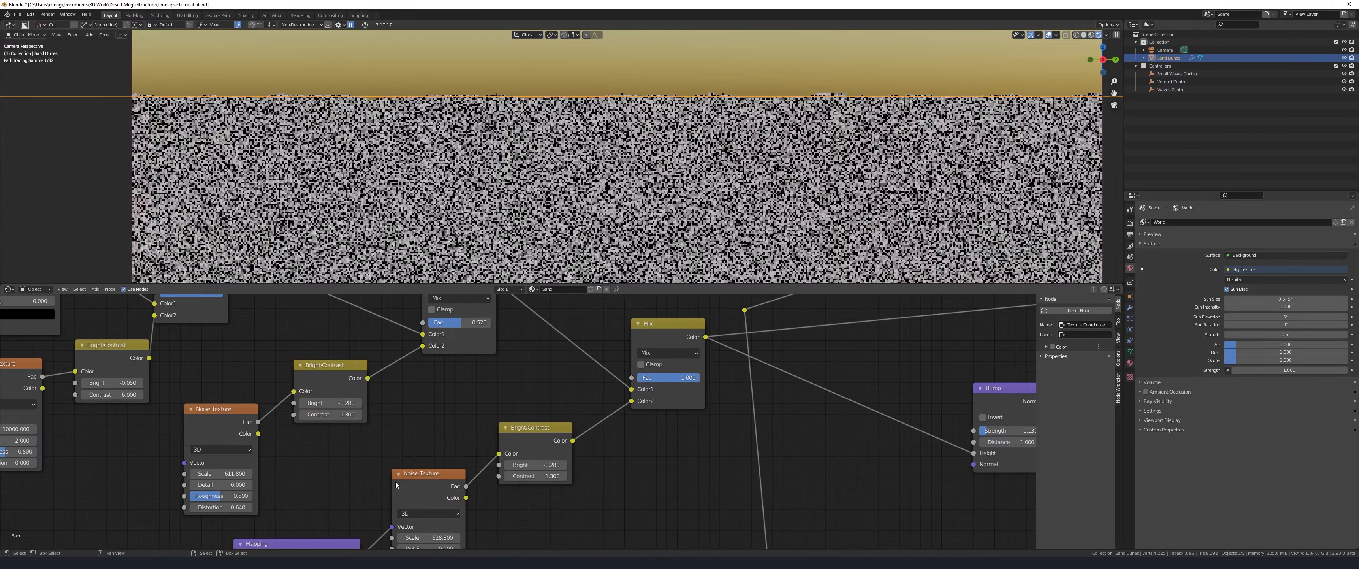
Lower the third Noise Texture's Scale
{"action": "middle_click_drag", "start_coordinate": [396, 484], "coordinate": [565, 373]}
{"action": "scroll", "coordinate": [565, 372], "scroll_direction": "up", "scroll_amount": 1}
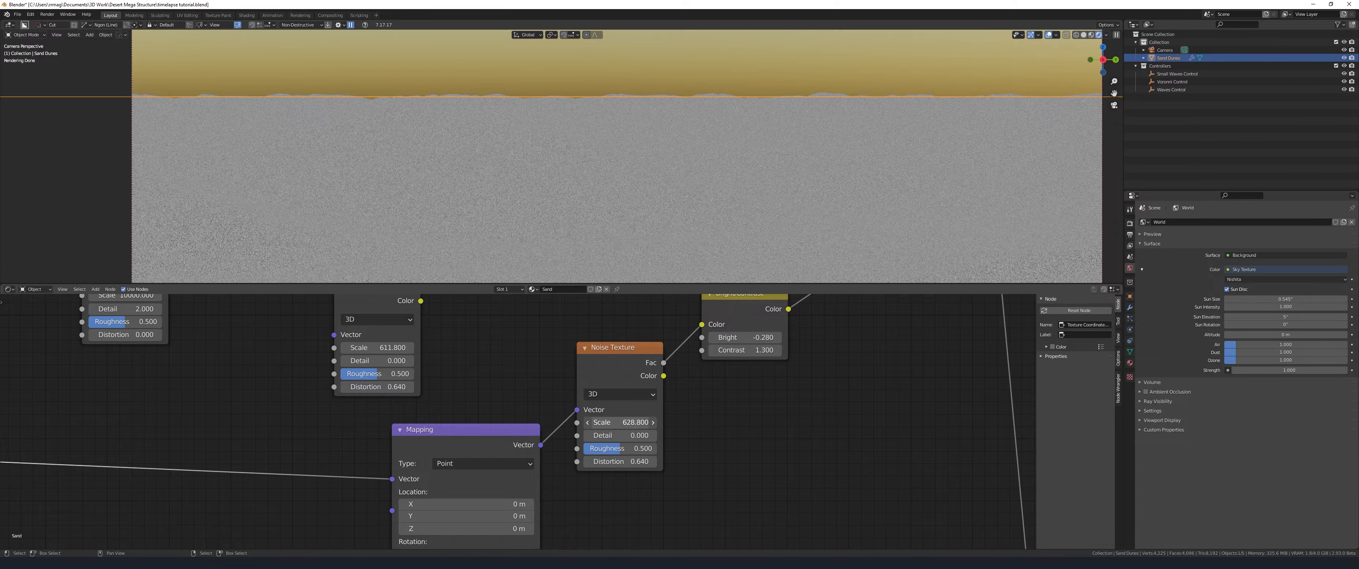
{"action": "left_click_drag", "start_coordinate": [628, 422], "coordinate": [626, 422]}
{"action": "middle_click_drag", "start_coordinate": [626, 422], "coordinate": [687, 321]}
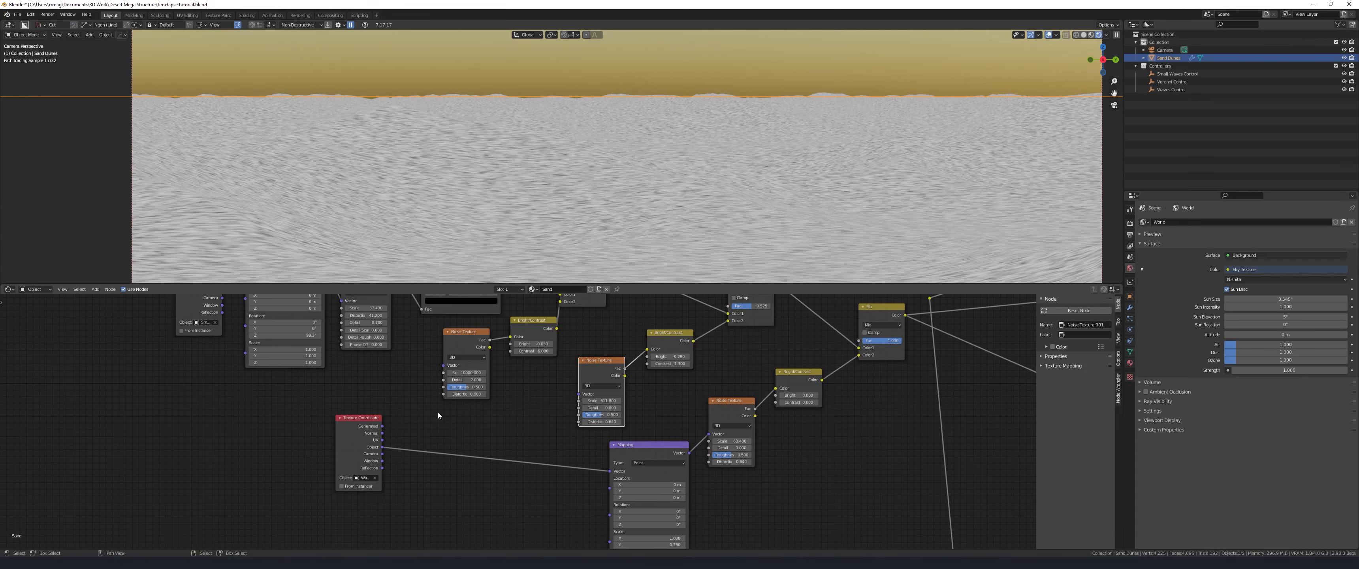
Add Mapping nodes to the second and first Noise Textures and delete the Texture Coordinate nodes that come with them
{"action": "key", "text": "ctrl+t"}
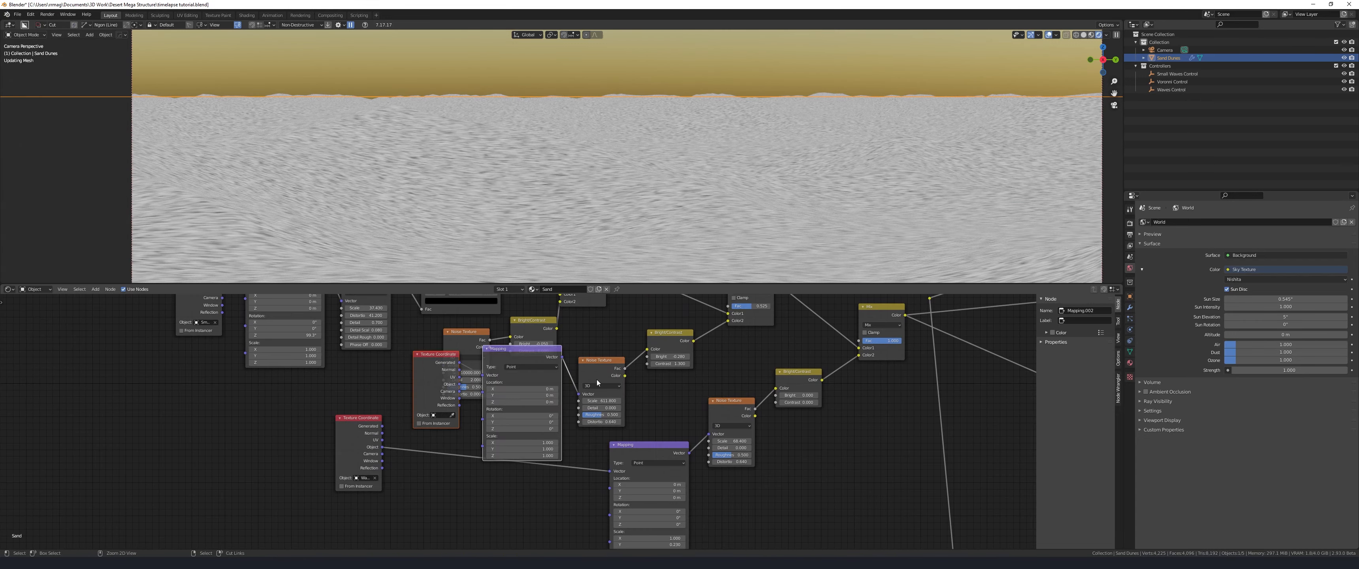
{"action": "left_click", "coordinate": [434, 358]}
{"action": "key", "text": "x"}
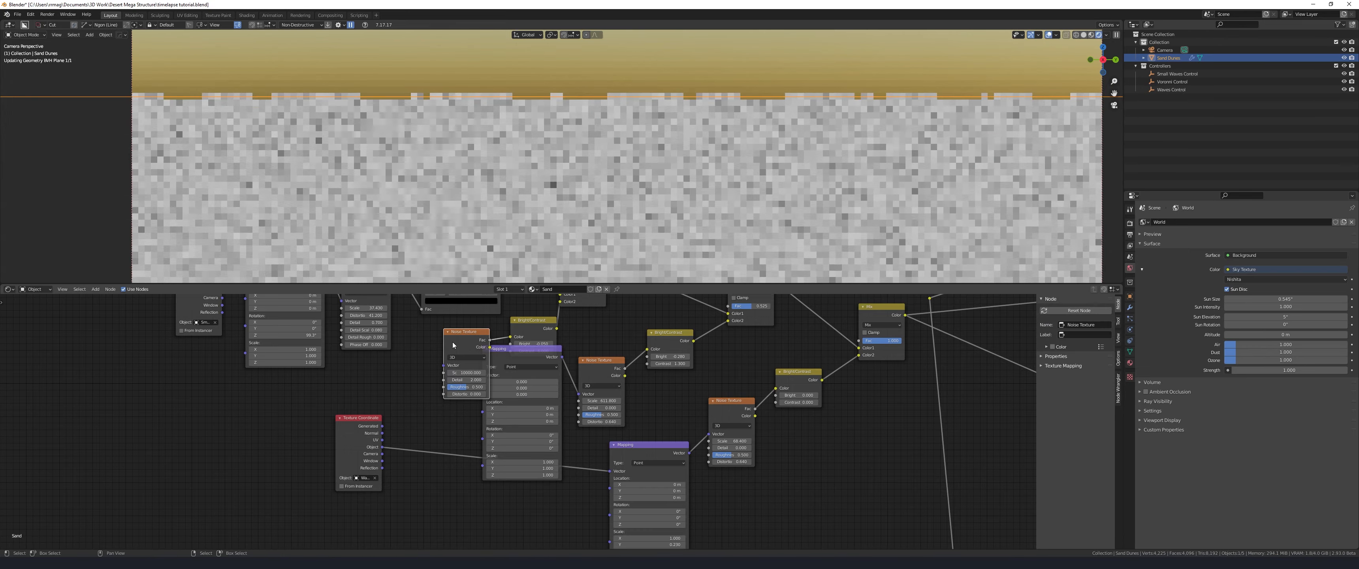
{"action": "key", "text": "ctrl+t"}
{"action": "left_click", "coordinate": [298, 338]}
{"action": "key", "text": "x"}
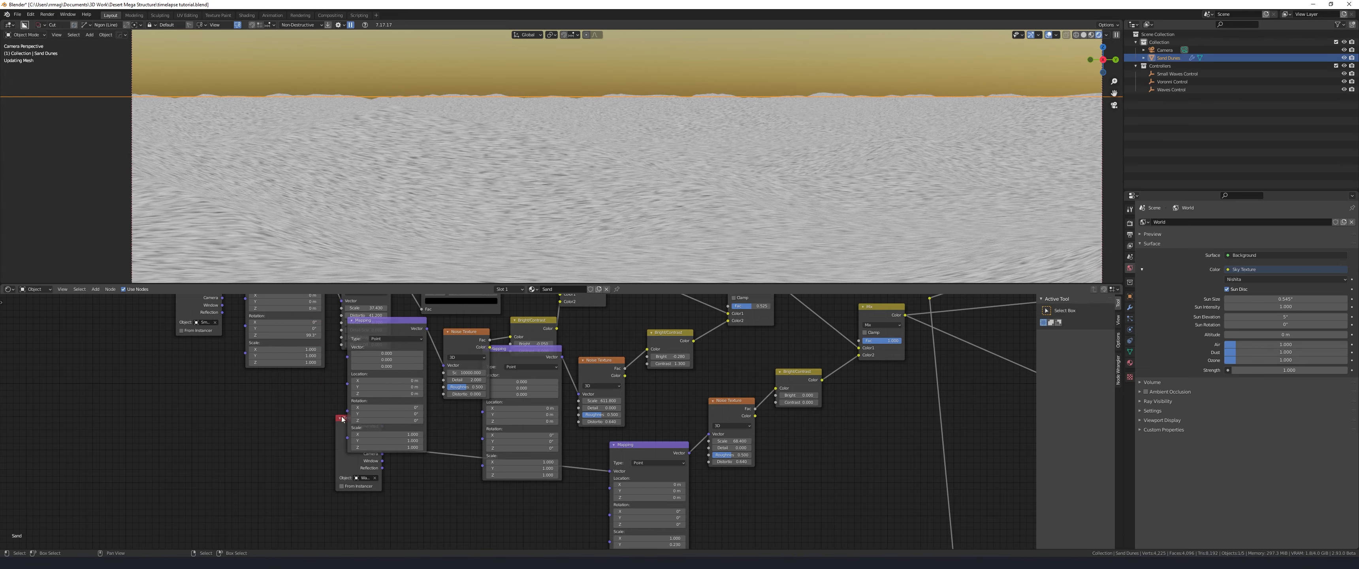
Move the remaining Texture Coordinate node away from the Mapping nodes and collapse the second Noise Texture's Mapping node
{"action": "left_click_drag", "start_coordinate": [350, 448], "coordinate": [260, 517]}
{"action": "left_click", "coordinate": [531, 354]}
{"action": "key", "text": "h"}
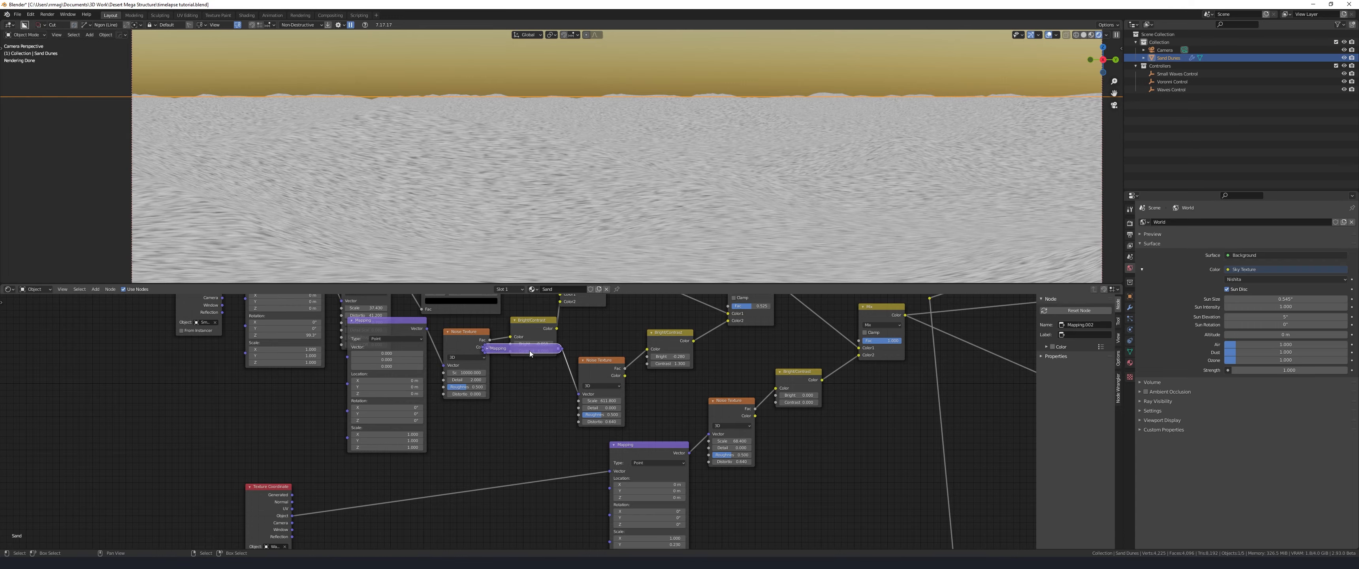
Move the collapsed Mapping node below the second Noise Texture, and collapse and lower the first Noise Texture's Mapping node
{"action": "left_click_drag", "start_coordinate": [530, 350], "coordinate": [517, 432]}
{"action": "left_click", "coordinate": [392, 320]}
{"action": "key", "text": "h"}
{"action": "left_click_drag", "start_coordinate": [393, 323], "coordinate": [381, 427]}
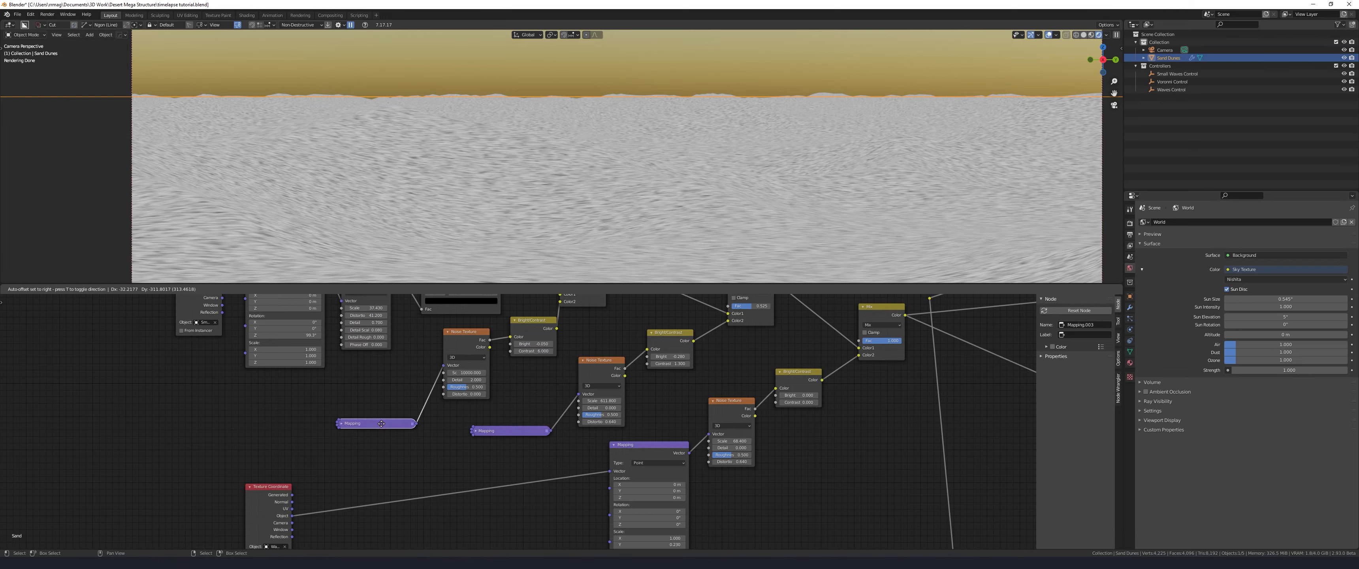
Connect the Texture Coordinate's Object output to the Mapping nodes of the first and second Noise Textures, expanding each for linking
{"action": "key", "text": "h"}
{"action": "middle_click_drag", "start_coordinate": [381, 426], "coordinate": [399, 394]}
{"action": "key", "text": "h"}
{"action": "left_click", "coordinate": [527, 398]}
{"action": "key", "text": "h"}
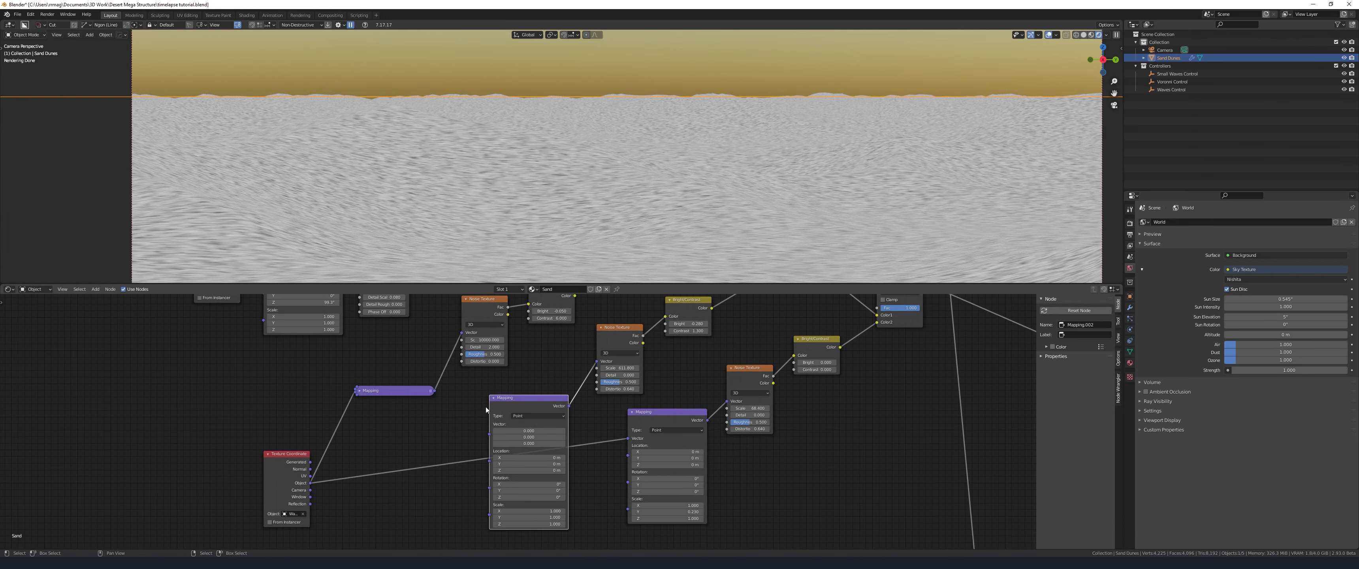
{"action": "left_click_drag", "start_coordinate": [310, 483], "coordinate": [490, 433]}
Add a Geometry node, connect its Normal output to the final Mix node's factor, and preview its Position and Normal outputs
{"action": "middle_click_drag", "start_coordinate": [765, 317], "coordinate": [594, 360]}
{"action": "key", "text": "shift+a"}
{"action": "mouse_move", "coordinate": [594, 360]}
{"action": "left_click", "coordinate": [673, 415]}
{"action": "left_click", "coordinate": [617, 422]}
{"action": "scroll", "coordinate": [617, 423], "scroll_direction": "up", "scroll_amount": 2}
{"action": "left_click_drag", "start_coordinate": [672, 407], "coordinate": [793, 547]}
{"action": "middle_click_drag", "start_coordinate": [661, 397], "coordinate": [571, 353]}
{"action": "left_click", "coordinate": [571, 352], "text": "ctrl+shift"}
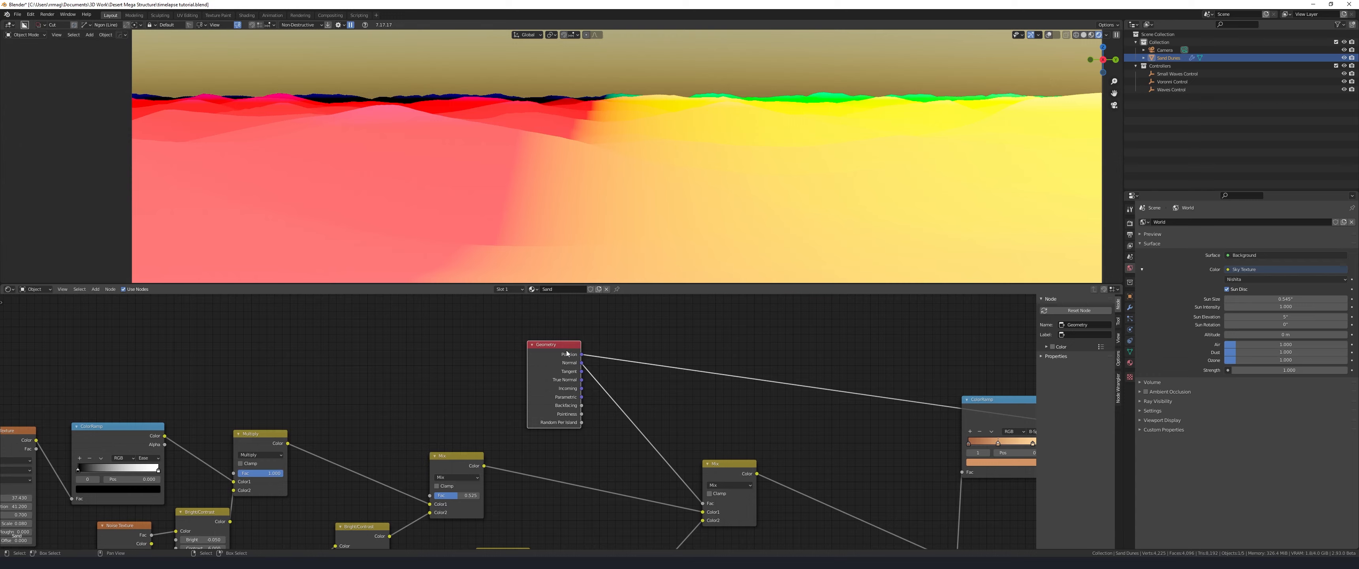
{"action": "left_click", "coordinate": [571, 352], "text": "ctrl+shift"}
{"action": "scroll", "coordinate": [571, 352], "scroll_direction": "up", "scroll_amount": 1}
Insert a ColorRamp between the Geometry Normal and the Mix factor, and feed it with the Z output of a Separate XYZ node
{"action": "key", "text": "shift+a"}
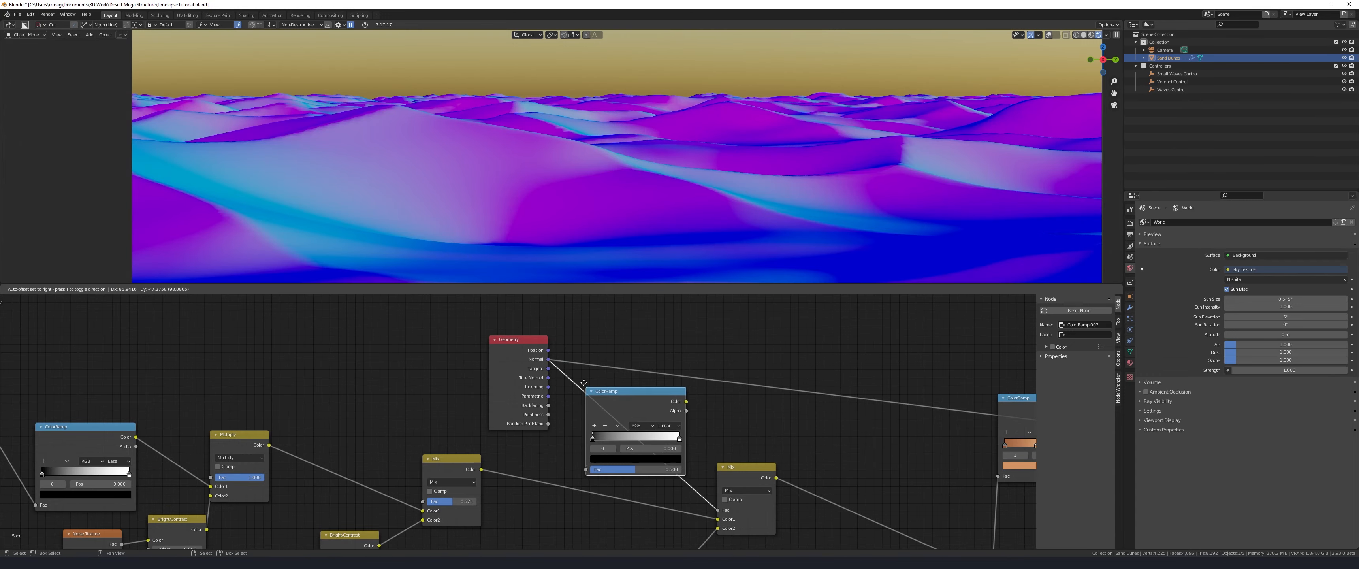
{"action": "left_click", "coordinate": [616, 387]}
{"action": "left_click", "coordinate": [615, 386], "text": "ctrl+shift"}
{"action": "key", "text": "shift+a"}
{"action": "left_click", "coordinate": [506, 349]}
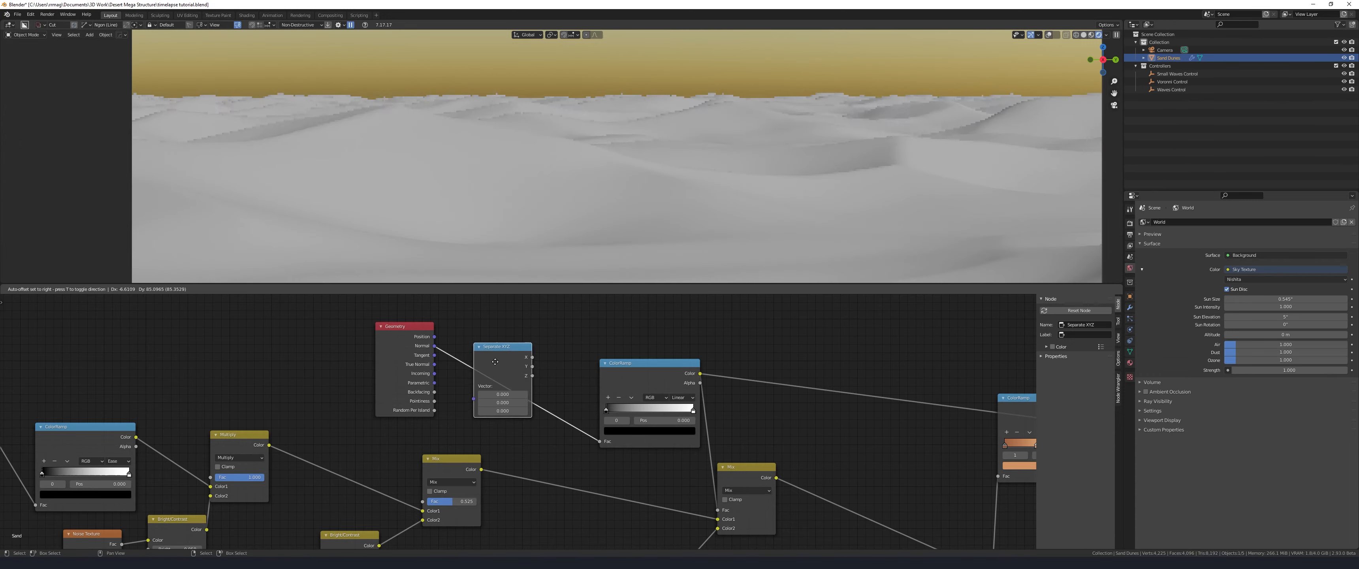
{"action": "left_click_drag", "start_coordinate": [537, 372], "coordinate": [602, 443]}
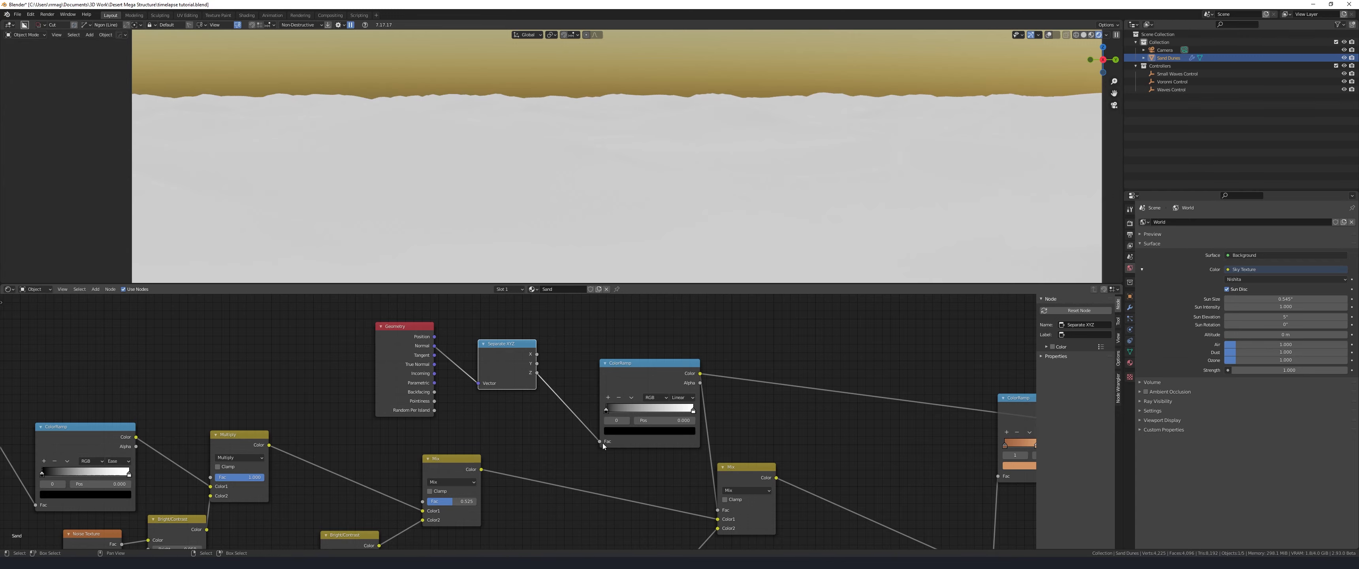
Flip the new ColorRamp's colors, set its white stop to 0.655, and preview the result of the Mix node
{"action": "mouse_move", "coordinate": [664, 410]}
{"action": "left_mouse_down"}
{"action": "mouse_move", "coordinate": [649, 410]}
{"action": "mouse_move", "coordinate": [663, 411]}
{"action": "left_mouse_up"}
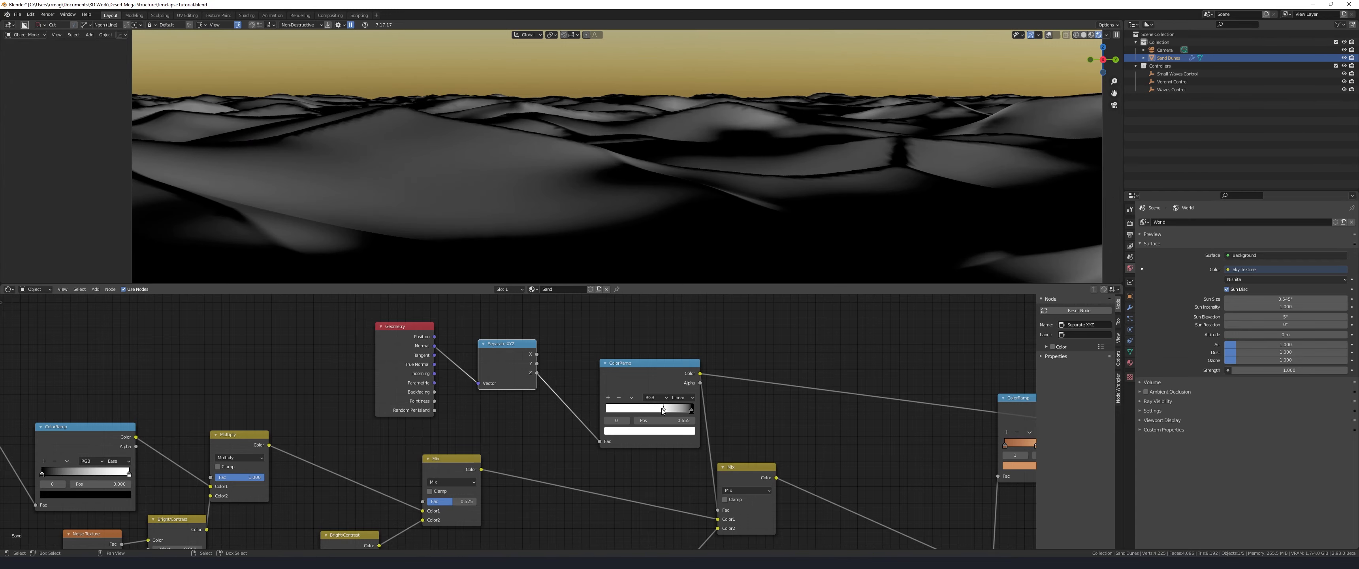
{"action": "left_click_drag", "start_coordinate": [648, 365], "coordinate": [621, 364]}
{"action": "scroll", "coordinate": [695, 415], "scroll_direction": "down", "scroll_amount": 2}
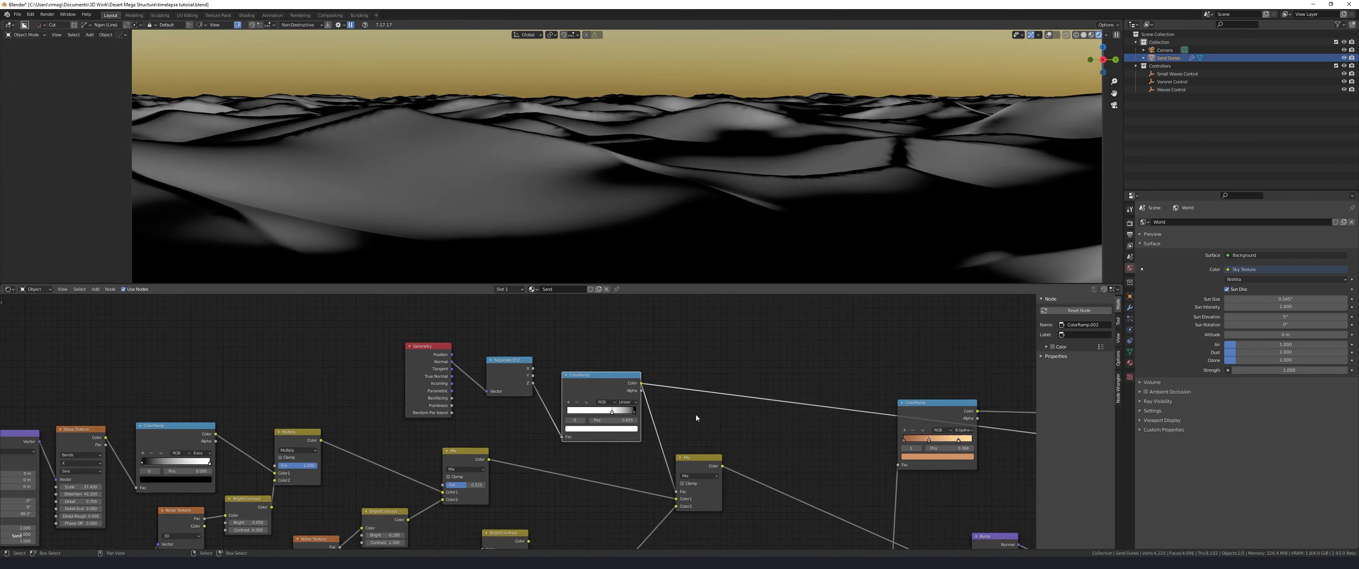
{"action": "middle_click_drag", "start_coordinate": [696, 414], "coordinate": [595, 374]}
{"action": "left_click", "coordinate": [598, 420], "text": "ctrl+shift"}
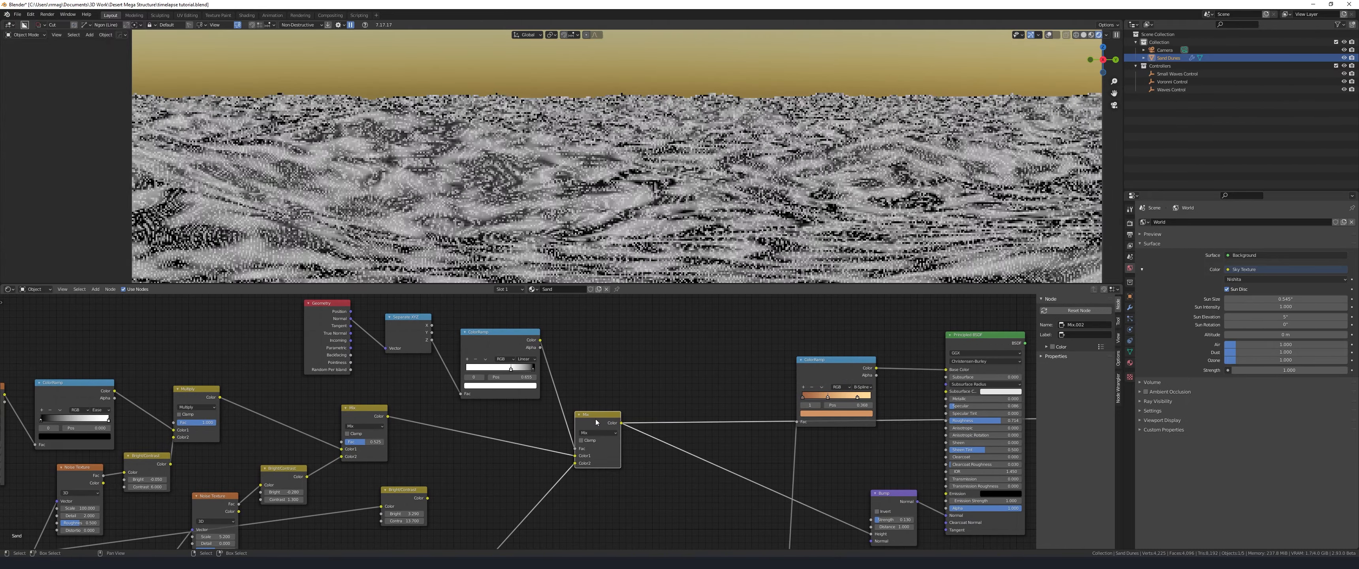
{"action": "left_click_drag", "start_coordinate": [597, 419], "coordinate": [668, 424]}
{"action": "scroll", "coordinate": [582, 407], "scroll_direction": "up", "scroll_amount": 1}
{"action": "left_click", "coordinate": [597, 420], "text": "ctrl+shift"}
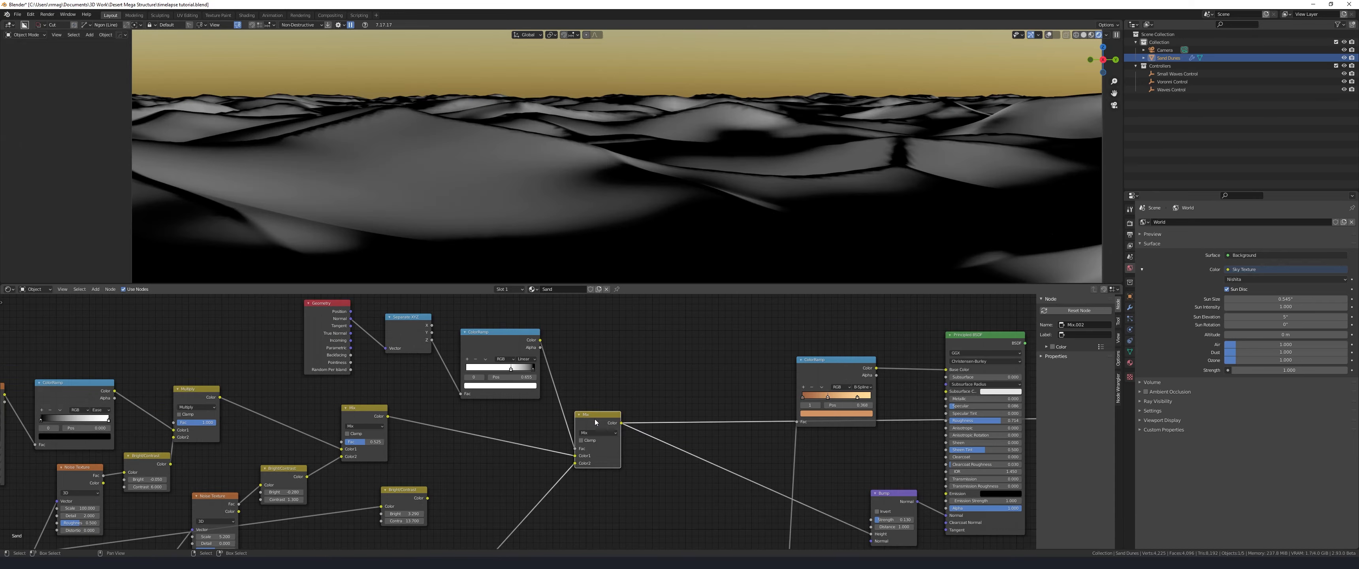
Add a second ColorRamp with its stop at 0.114 and an Invert node before the Mix factor, set the first ramp's stop to 0.732, and render
{"action": "left_click_drag", "start_coordinate": [492, 316], "coordinate": [790, 479]}
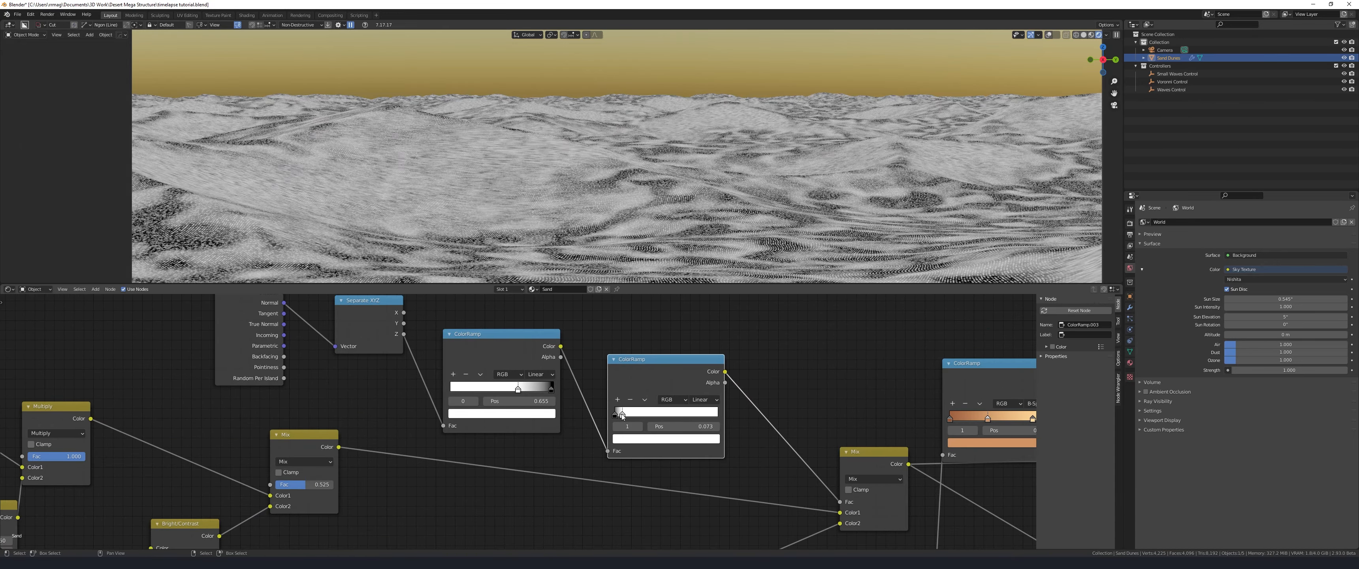
{"action": "left_click", "coordinate": [705, 400]}
{"action": "left_click_drag", "start_coordinate": [629, 415], "coordinate": [627, 414]}
{"action": "left_click_drag", "start_coordinate": [550, 389], "coordinate": [544, 391]}
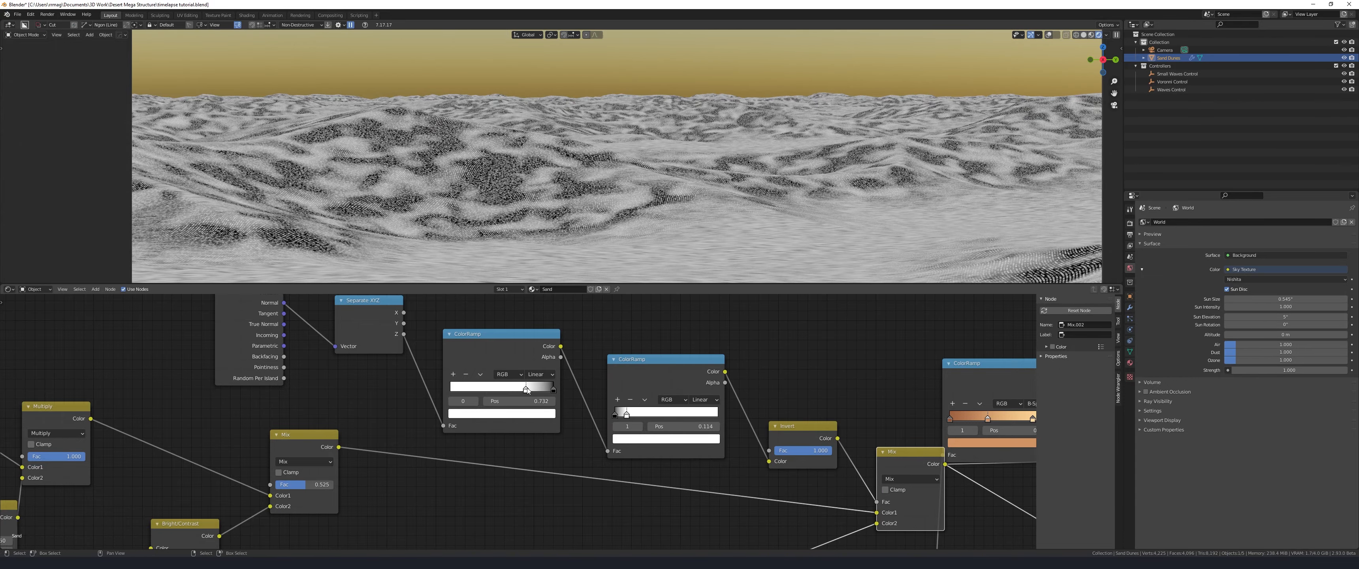
{"action": "key", "text": "F12"}
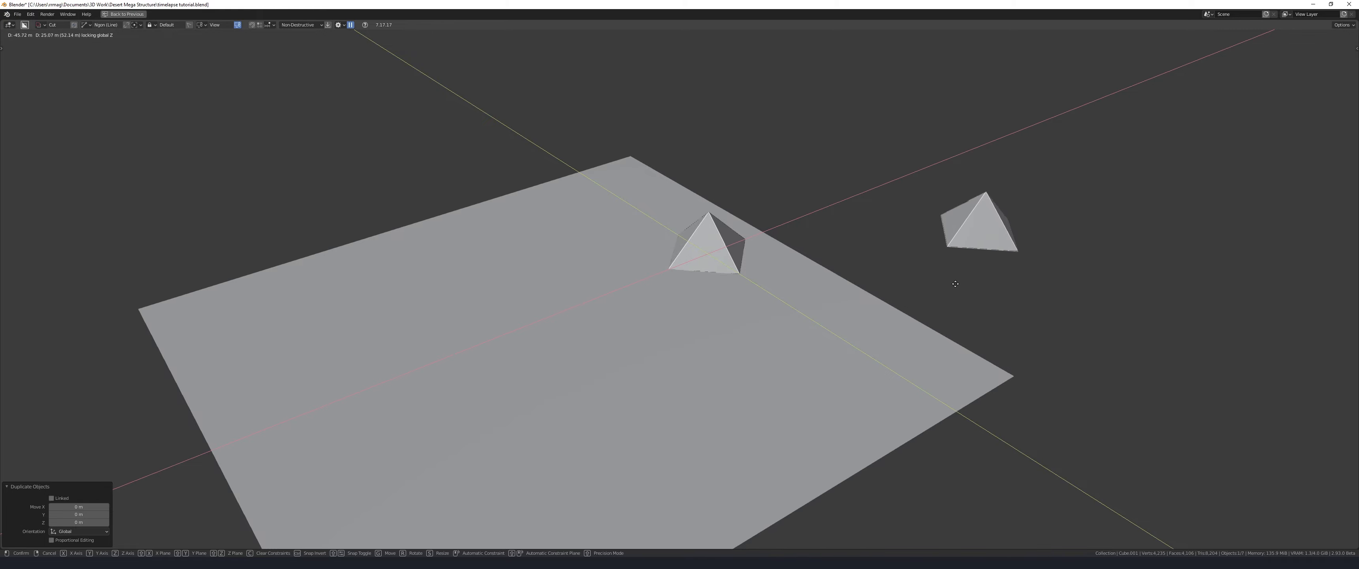
Place the duplicated pyramid beside the first, rotate it about the Z axis, and check the composition through the camera
{"action": "left_click", "coordinate": [972, 287]}
{"action": "key", "text": "r"}
{"action": "key", "text": "z"}
{"action": "left_click", "coordinate": [1045, 258]}
{"action": "key", "text": "KP_0"}
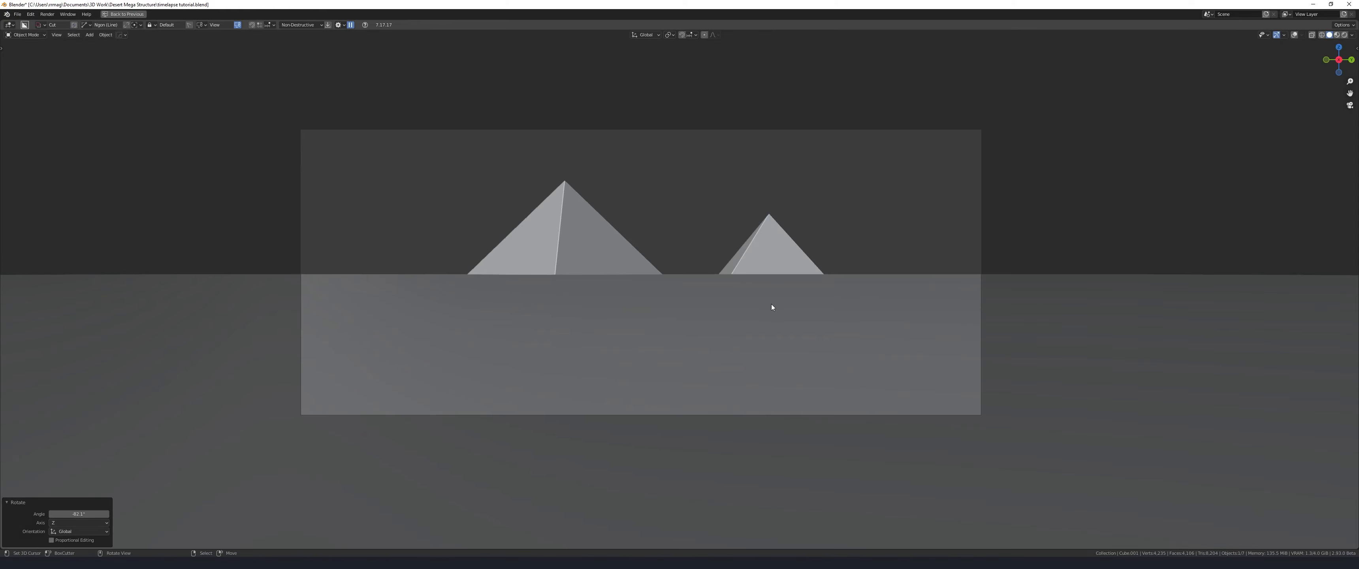
{"action": "left_click", "coordinate": [1343, 34]}
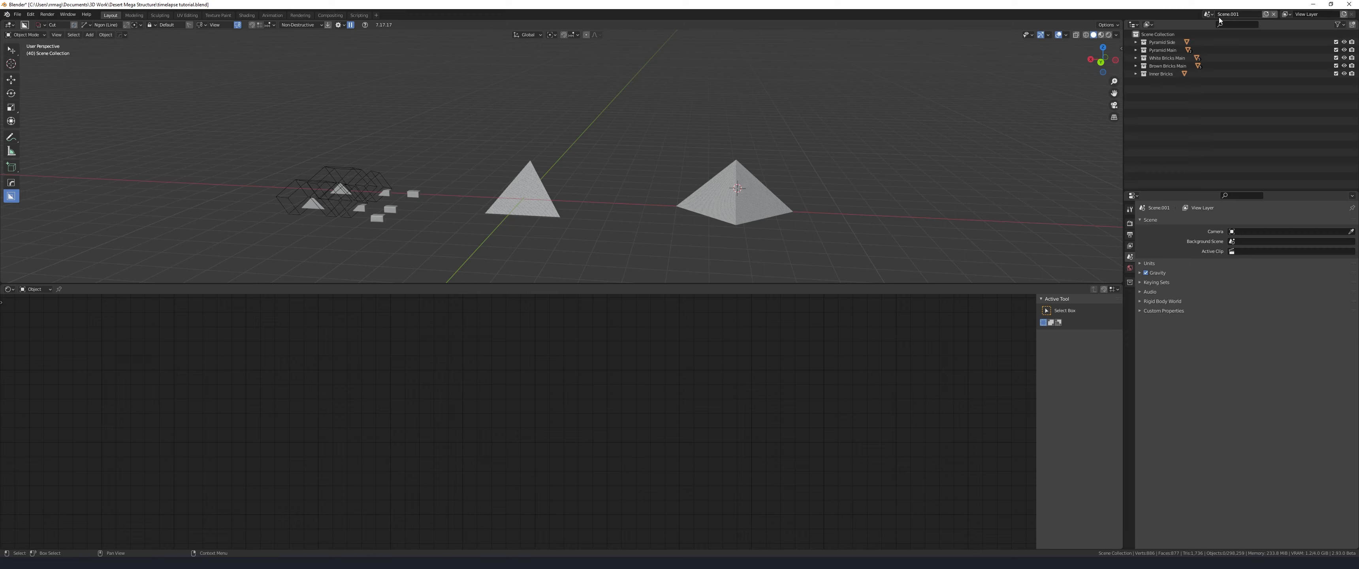
Switch to the Main scene and set the outliner's display mode to Scenes
{"action": "left_click", "coordinate": [1208, 15]}
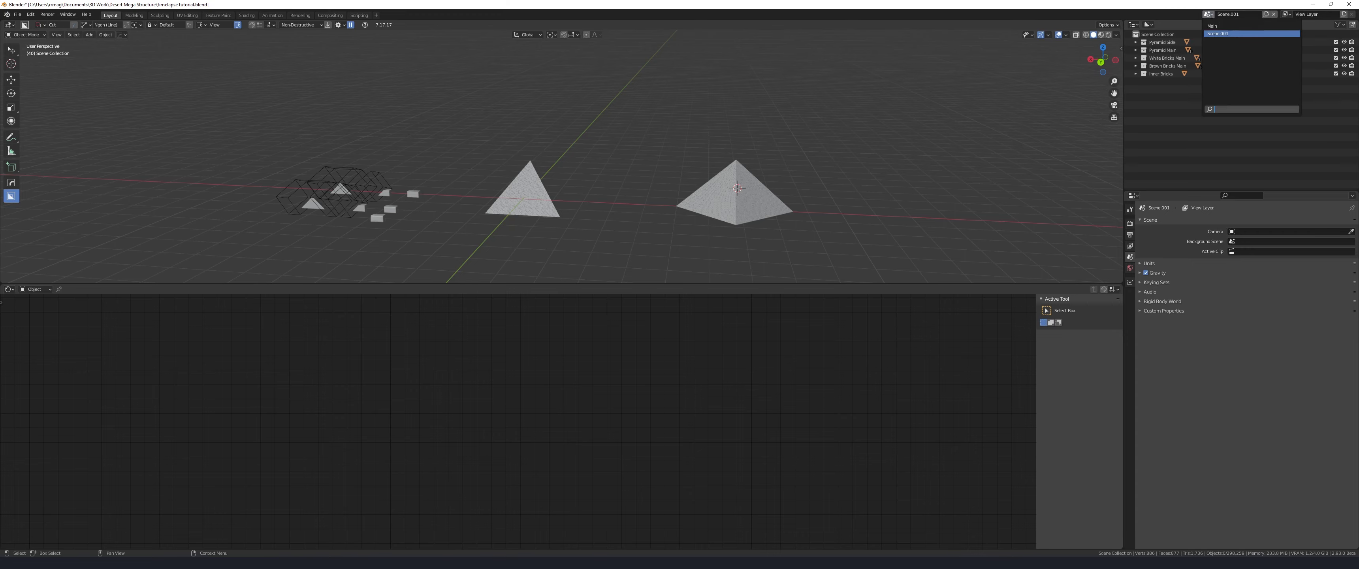
{"action": "left_click", "coordinate": [1213, 25]}
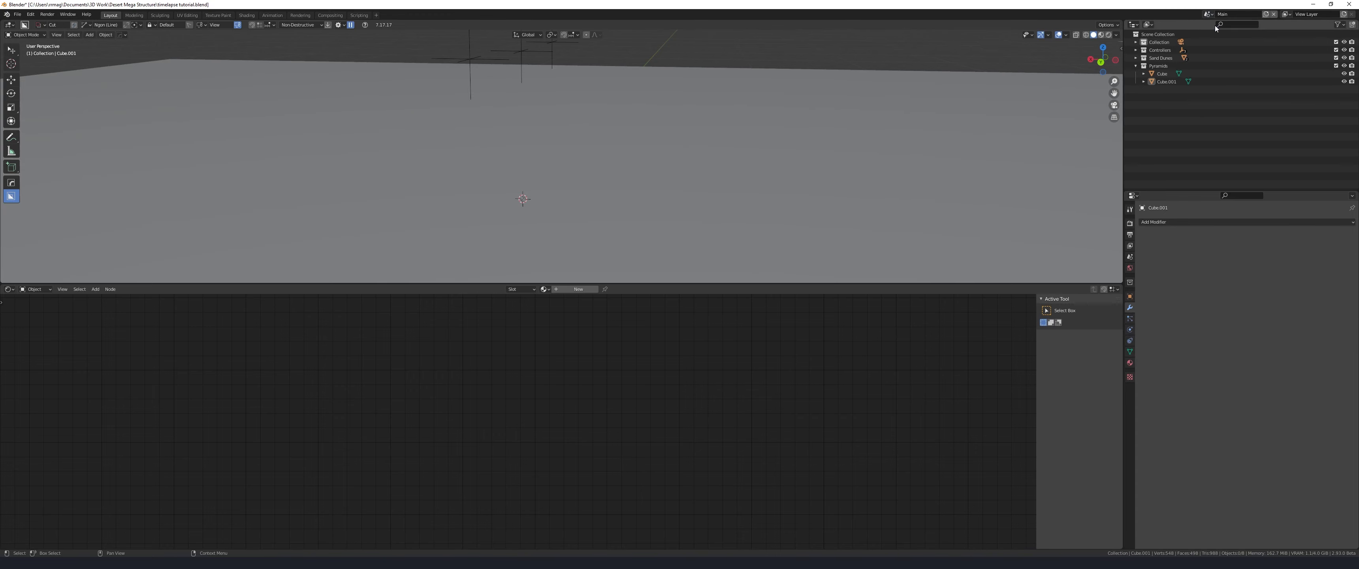
{"action": "left_click", "coordinate": [1149, 24]}
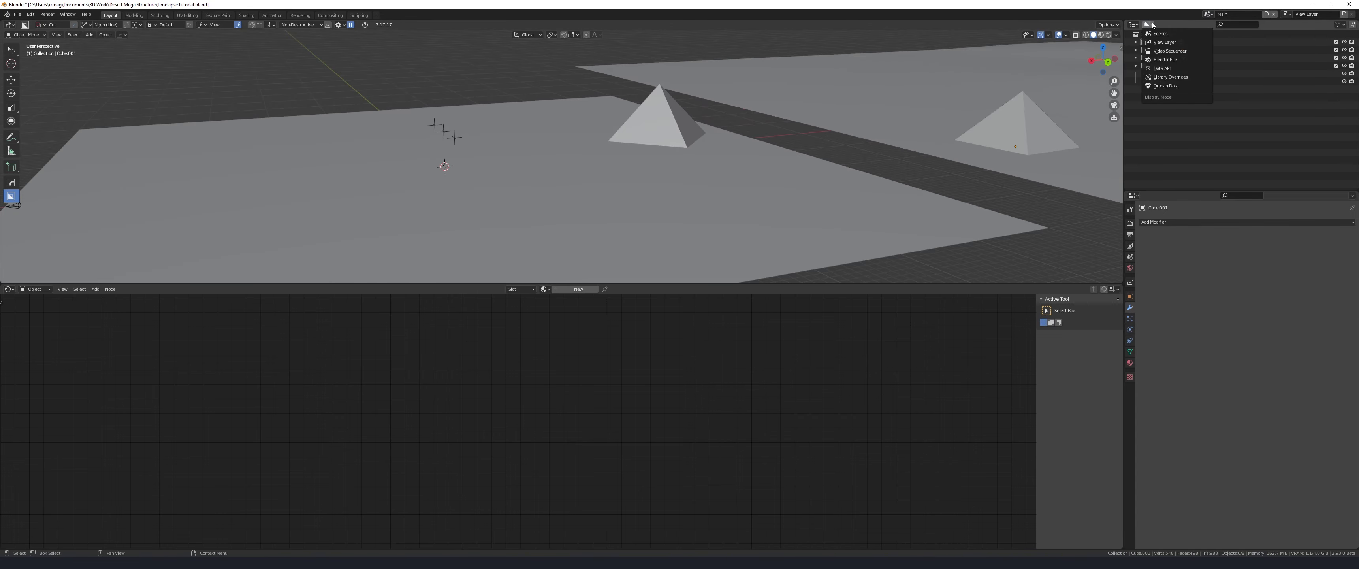
{"action": "left_click", "coordinate": [1171, 35]}
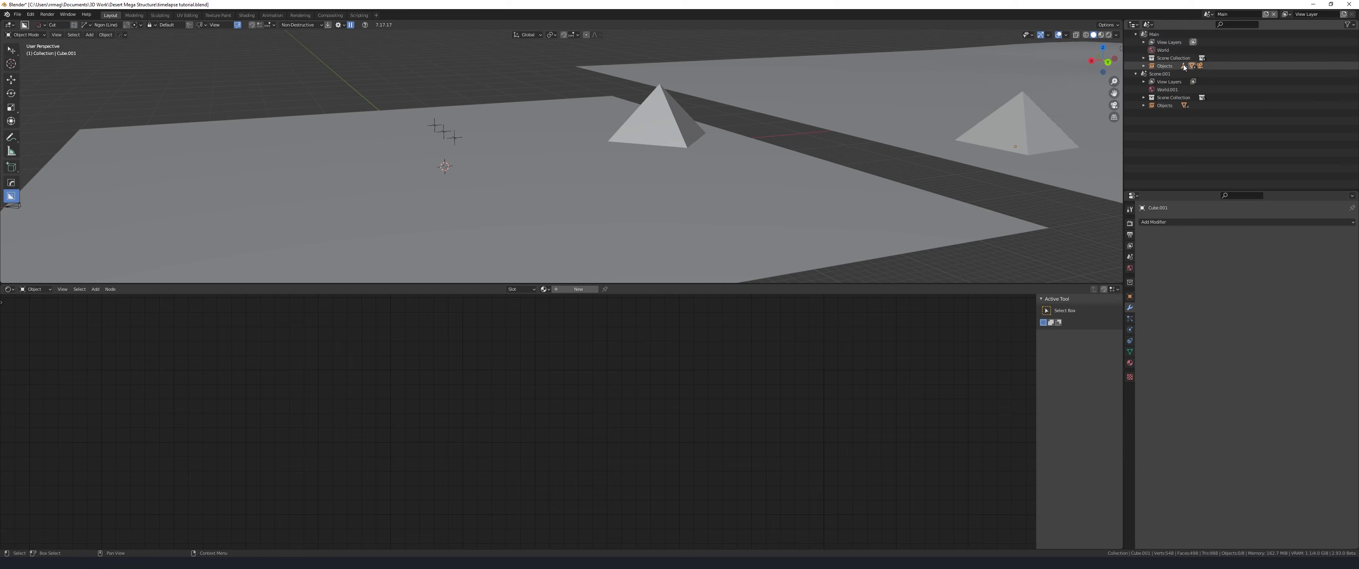
Move the Pyramid Side, Pyramid Main, White Bricks Main, Brown Bricks Main and Inner Bricks collections from Scene.001 into the Main scene's Pyramids collection
{"action": "left_click", "coordinate": [1144, 58]}
{"action": "left_click", "coordinate": [1143, 129]}
{"action": "left_click", "coordinate": [1179, 138]}
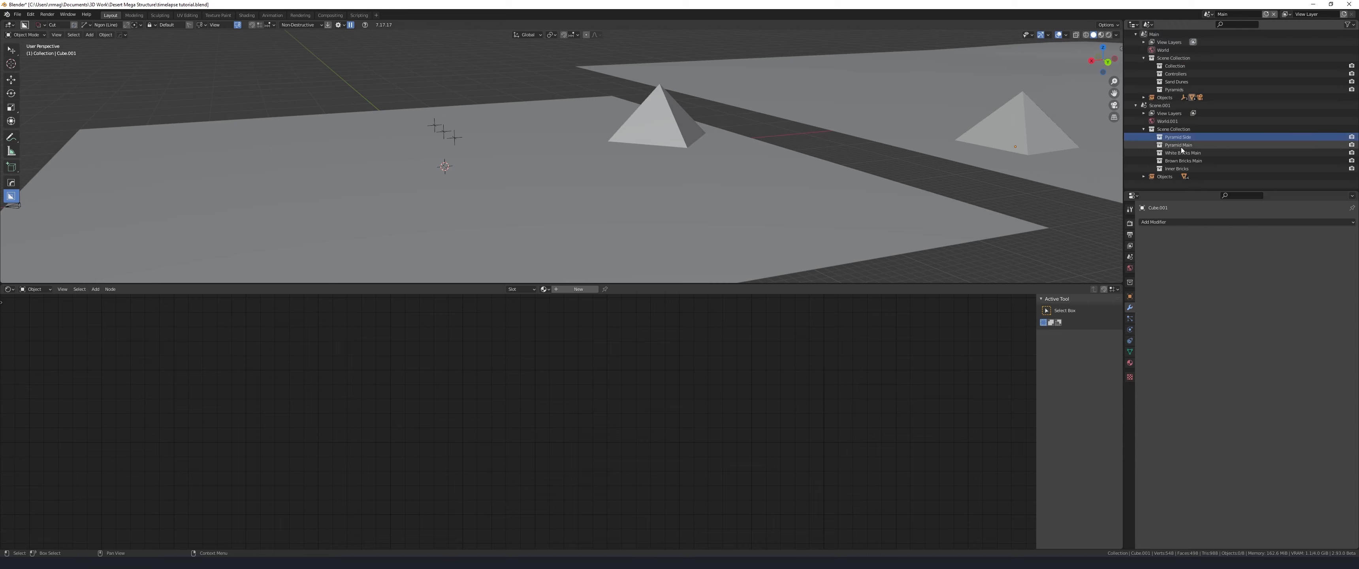
{"action": "left_click", "coordinate": [1181, 146], "text": "shift"}
{"action": "left_click", "coordinate": [1180, 167], "text": "shift"}
{"action": "left_click_drag", "start_coordinate": [1180, 166], "coordinate": [1183, 89]}
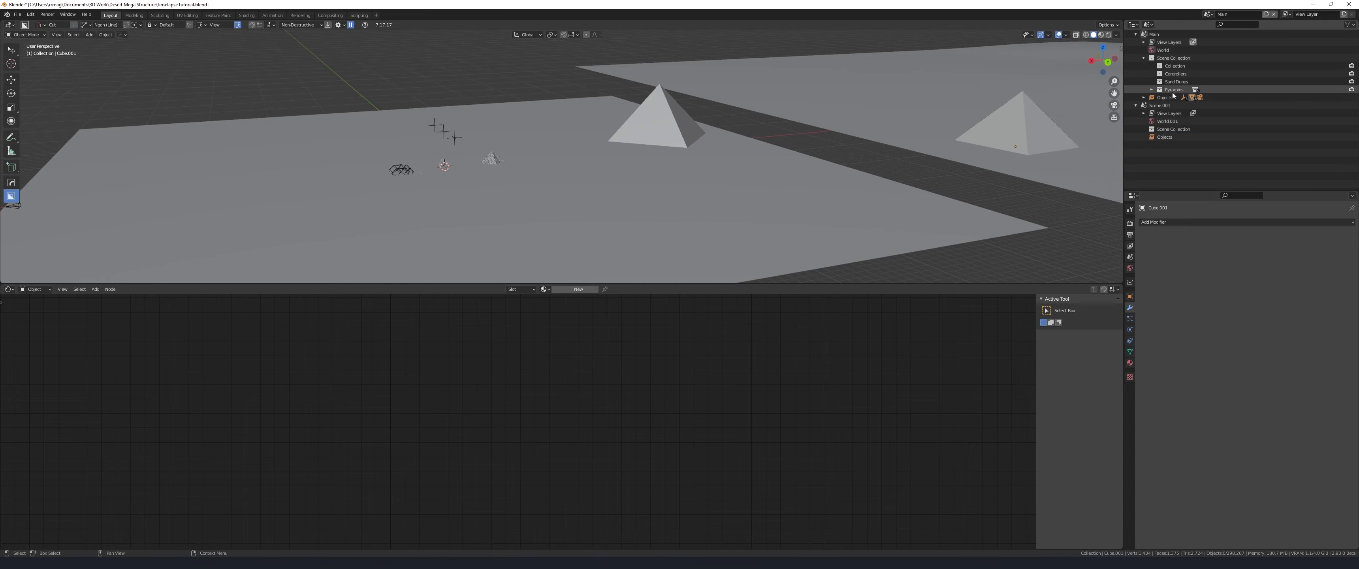
View the imported pyramid parts and return the outliner to the View Layer display mode
{"action": "scroll", "coordinate": [850, 120], "scroll_direction": "up", "scroll_amount": 3}
{"action": "middle_click_drag", "start_coordinate": [848, 120], "coordinate": [897, 116]}
{"action": "left_click", "coordinate": [1148, 24]}
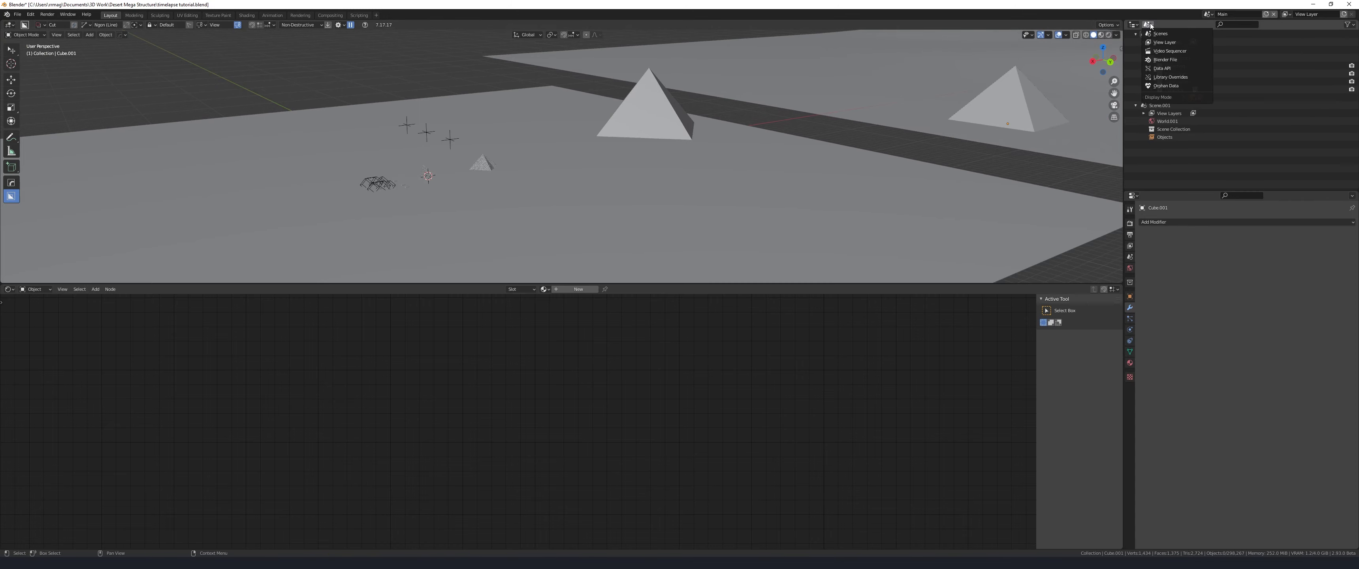
{"action": "left_click", "coordinate": [1160, 41]}
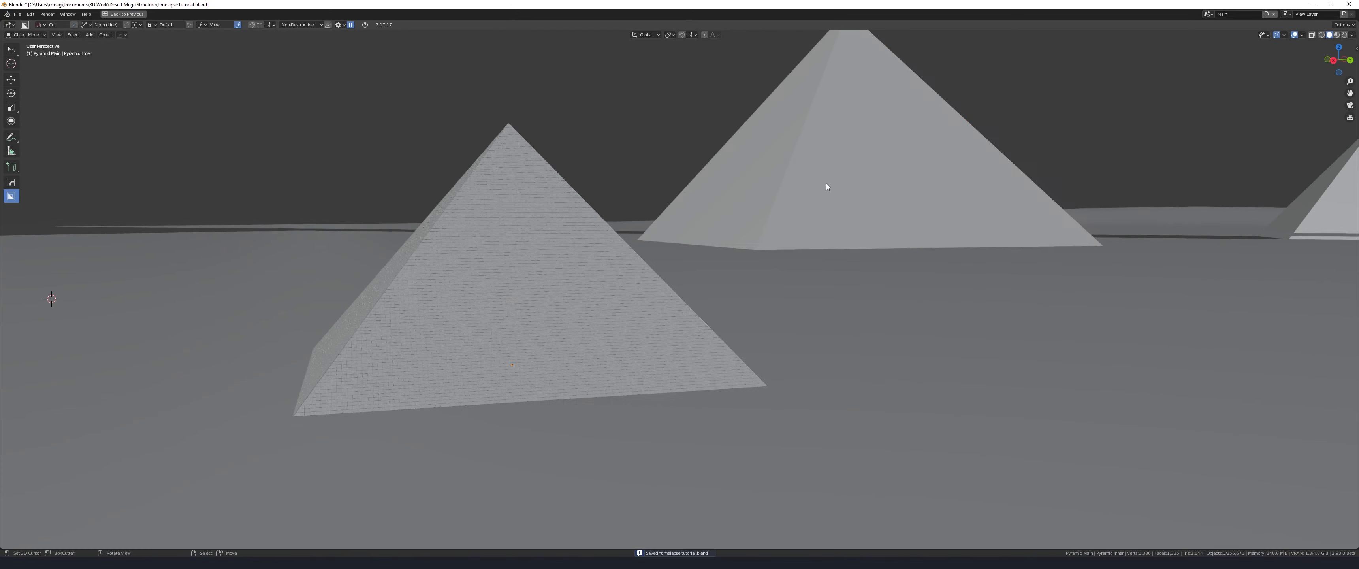
Snap the 3D cursor to the large placeholder pyramid and snap the whole brick pyramid to the cursor with Keep Offset
{"action": "key", "text": "shift+s"}
{"action": "left_click", "coordinate": [838, 246]}
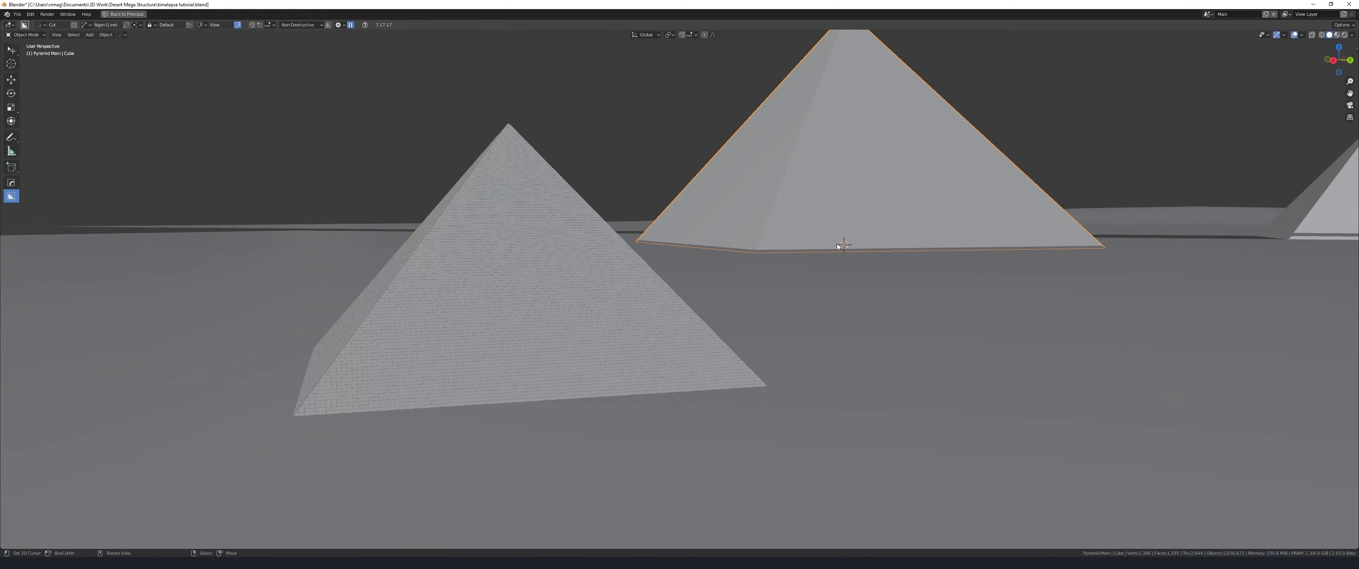
{"action": "left_click", "coordinate": [584, 291]}
{"action": "key", "text": "shift+s"}
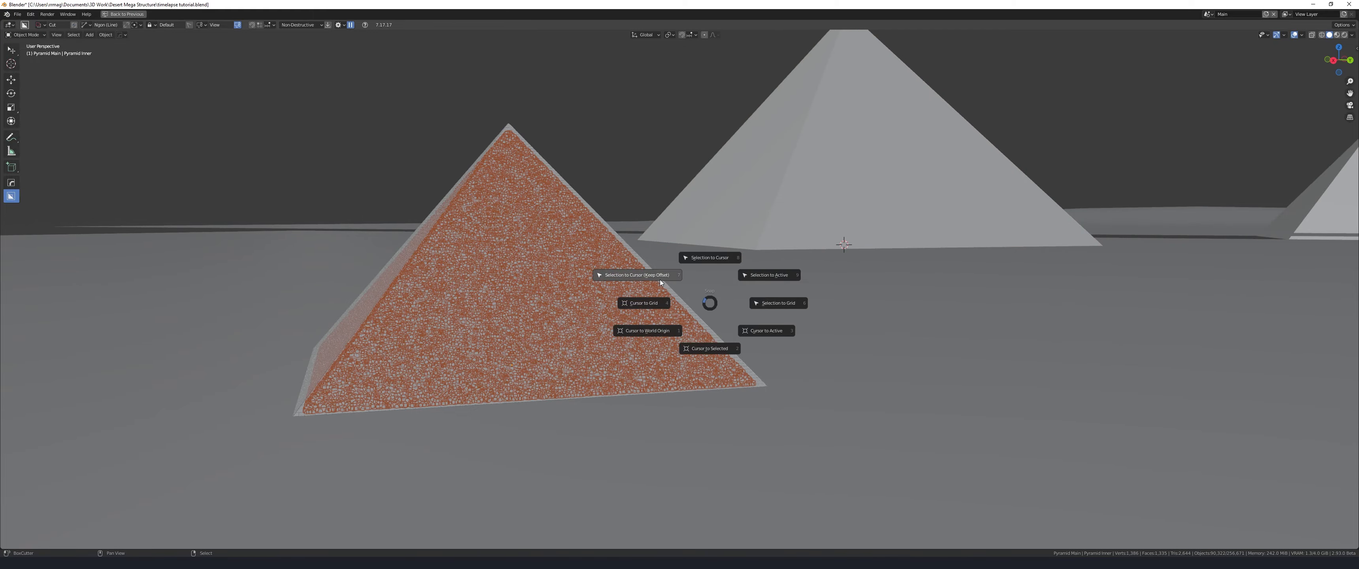
{"action": "left_click", "coordinate": [660, 280]}
Scale the brick pyramid up to match its placeholder, and scale and rotate its copy about Z at the second pyramid's location
{"action": "key", "text": "s"}
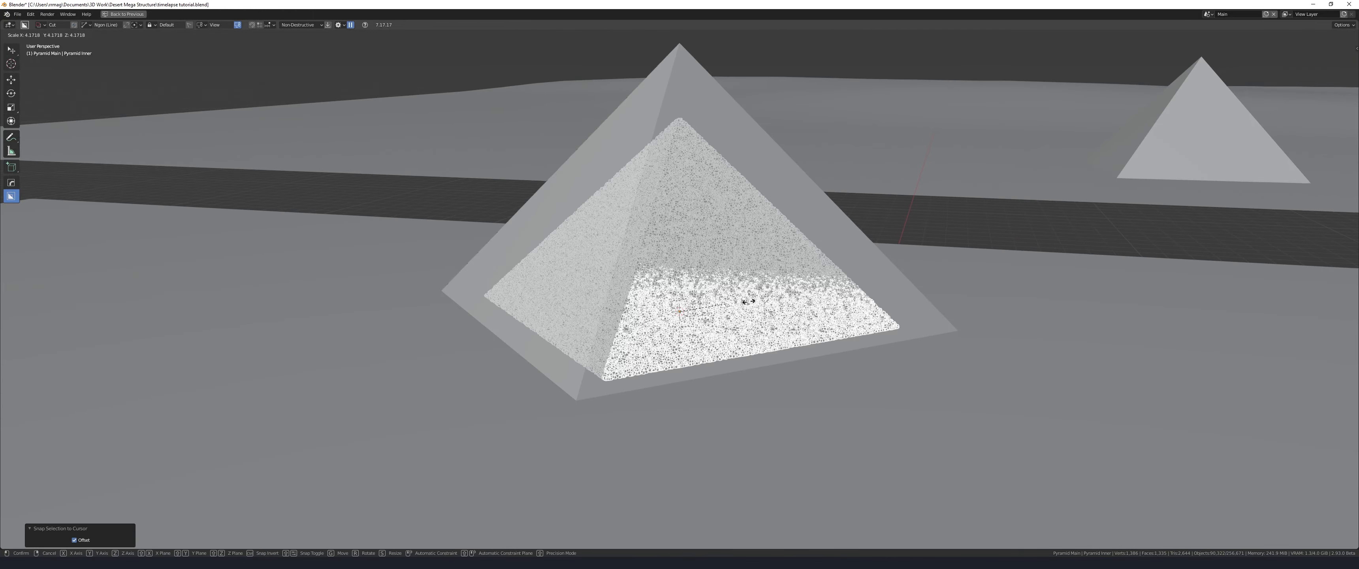
{"action": "left_click", "coordinate": [813, 290]}
{"action": "key", "text": "s"}
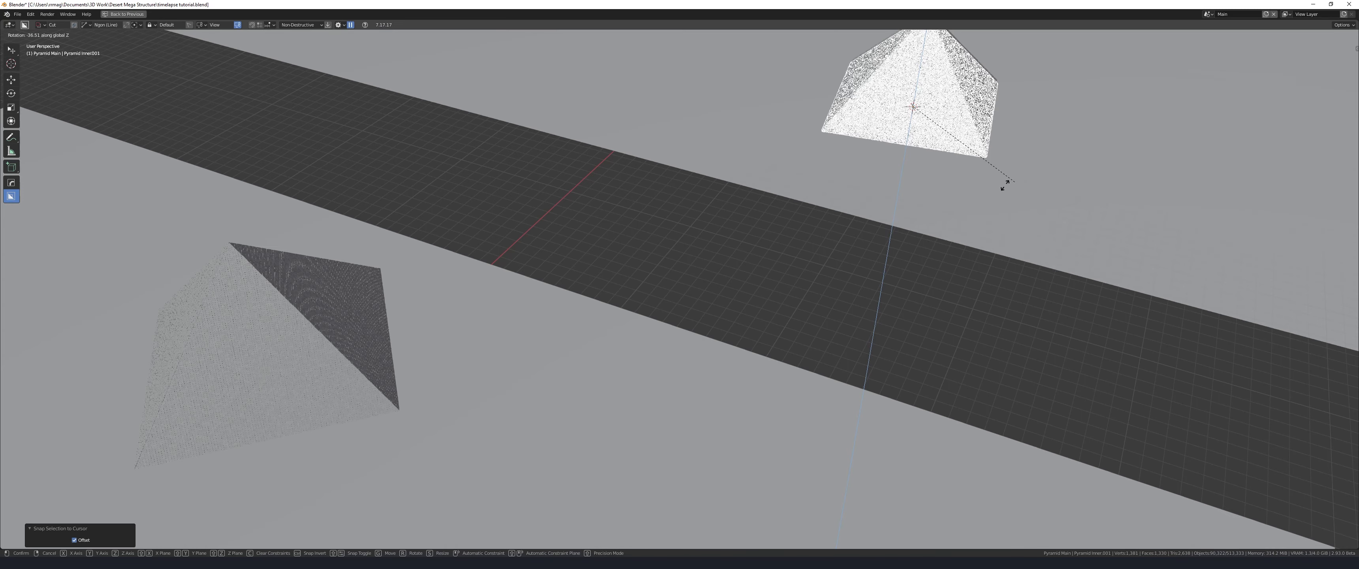
{"action": "left_click", "coordinate": [992, 174]}
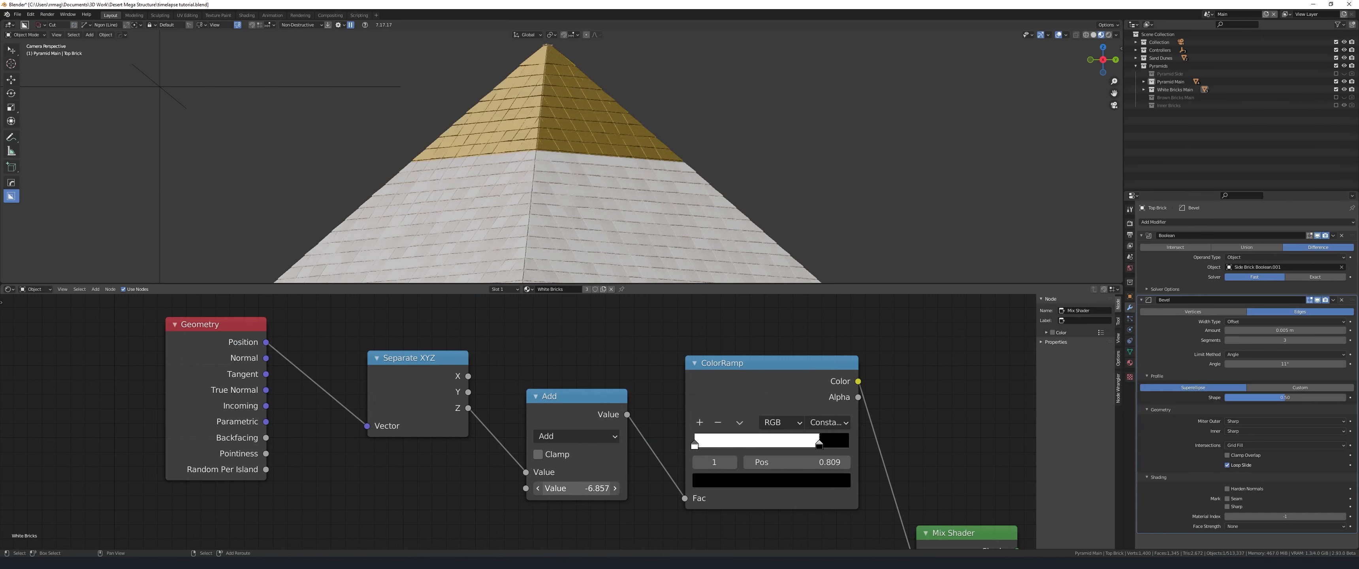
Adjust the Add node's value in the White Bricks material to shift the height of the gold cap
{"action": "left_click_drag", "start_coordinate": [576, 489], "coordinate": [576, 488]}
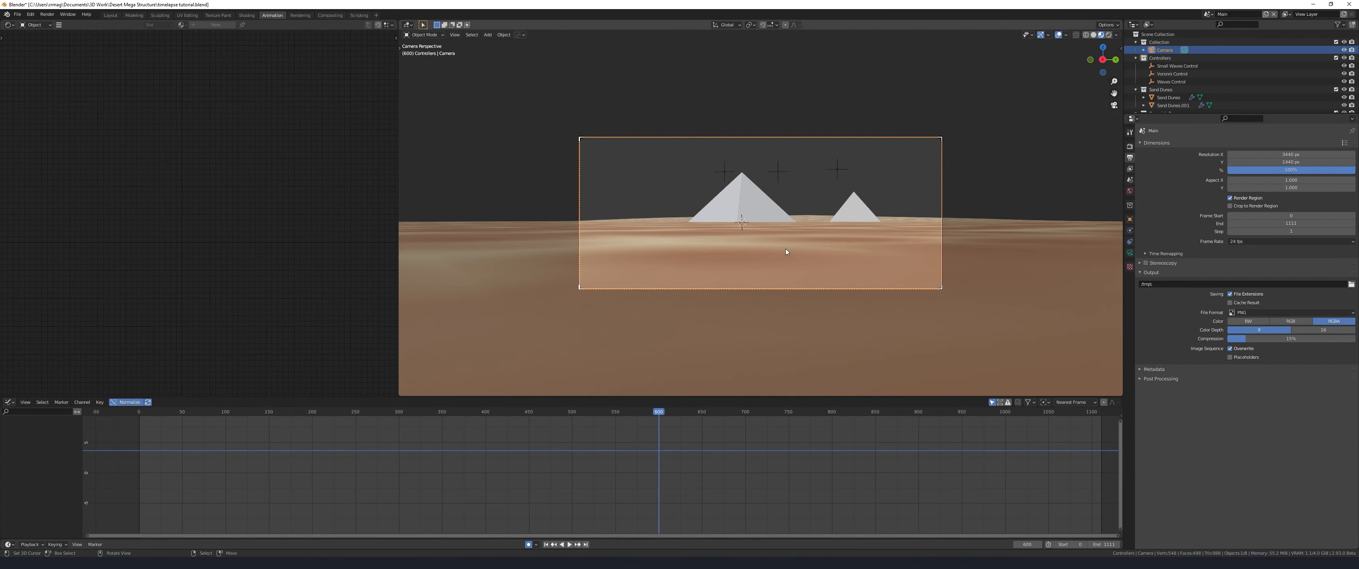
Animate the camera's travel around the pyramids with auto-keyed moves, including along its local Z axis, and play it from near the start
{"action": "key", "text": "g"}
{"action": "key", "text": "z"}
{"action": "key", "text": "z"}
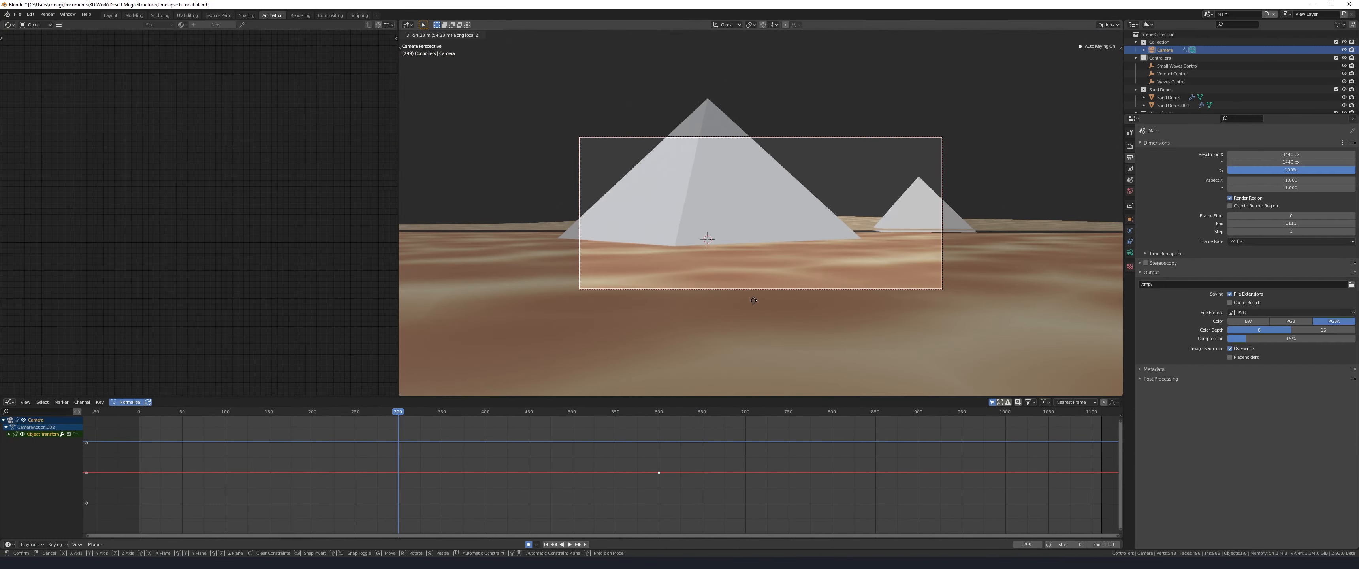
{"action": "left_click", "coordinate": [831, 389]}
{"action": "key", "text": "g"}
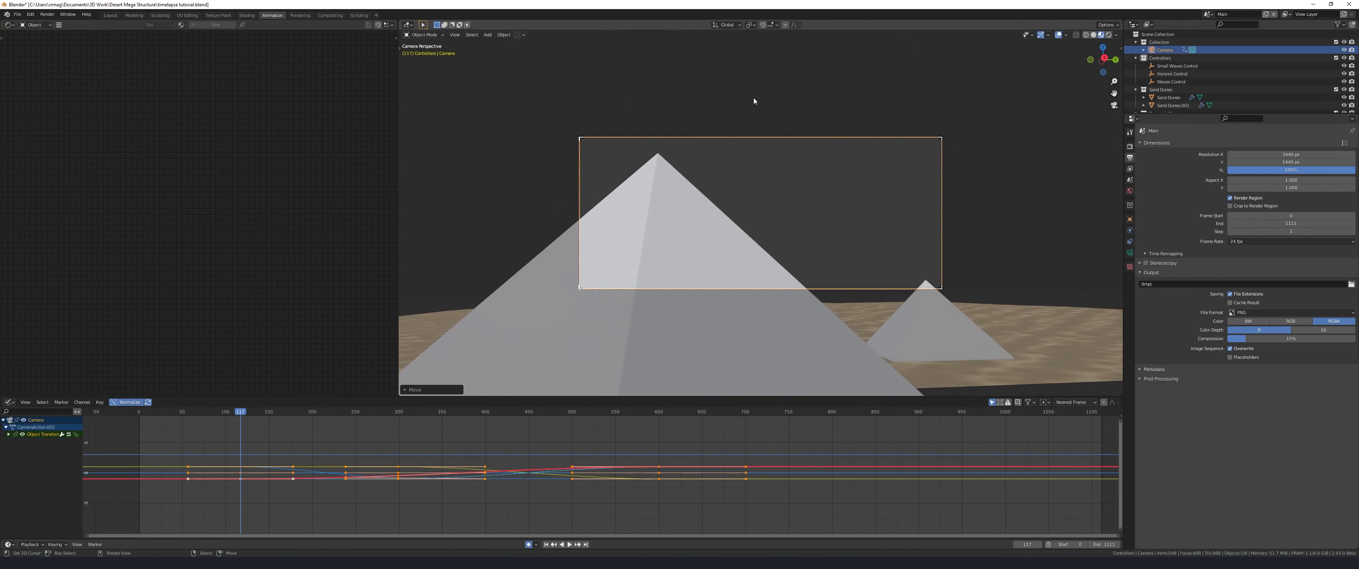
{"action": "left_click", "coordinate": [804, 167]}
{"action": "left_click", "coordinate": [143, 451]}
{"action": "key", "text": "space"}
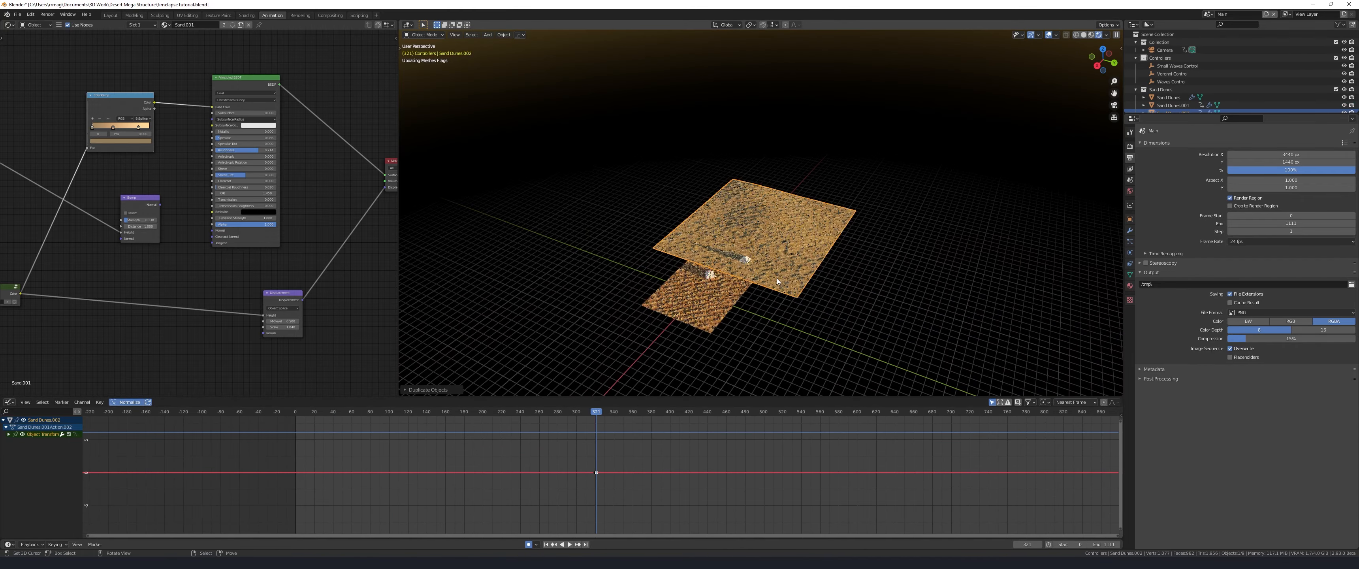
Scale the duplicated sand dunes plane to extend the desert ground
{"action": "key", "text": "s"}
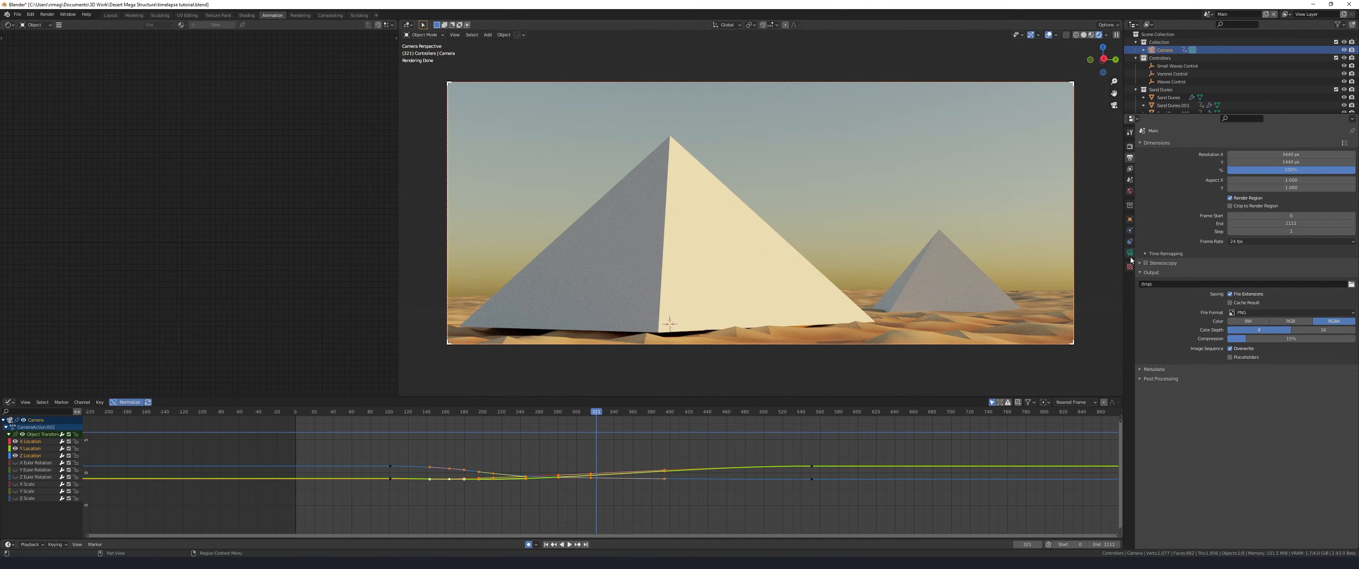
Increase the camera's clip end distance in its lens settings
{"action": "left_click", "coordinate": [1129, 253]}
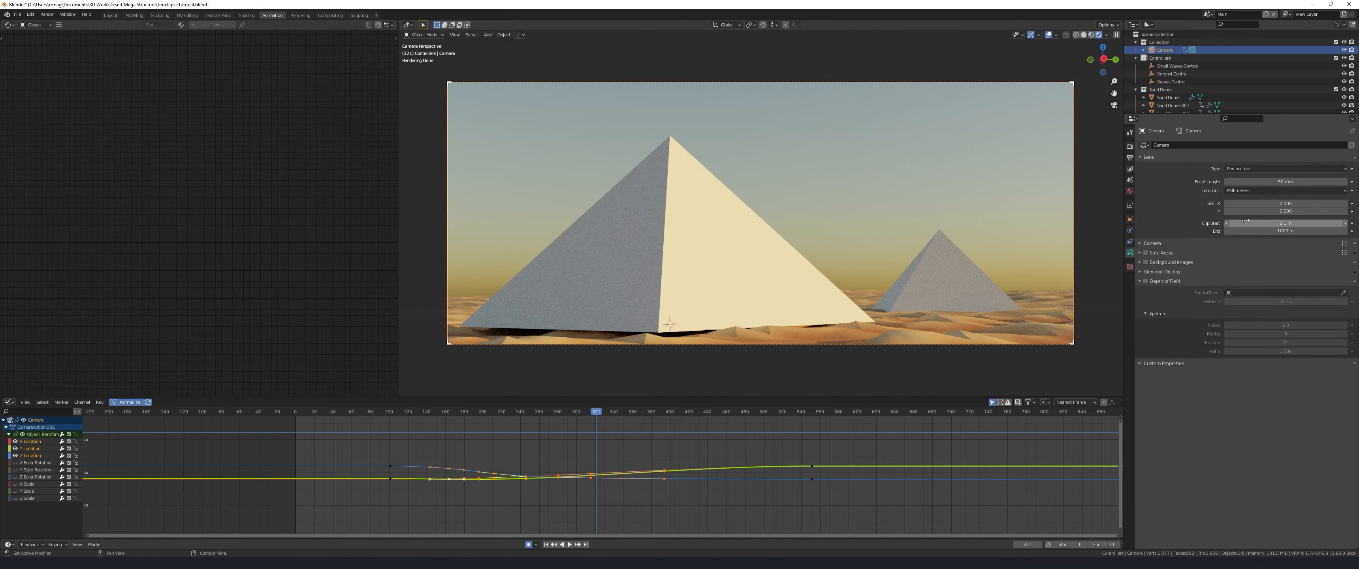
{"action": "left_click", "coordinate": [1271, 231]}
{"action": "type", "text": "00"}
{"action": "key", "text": "Return"}
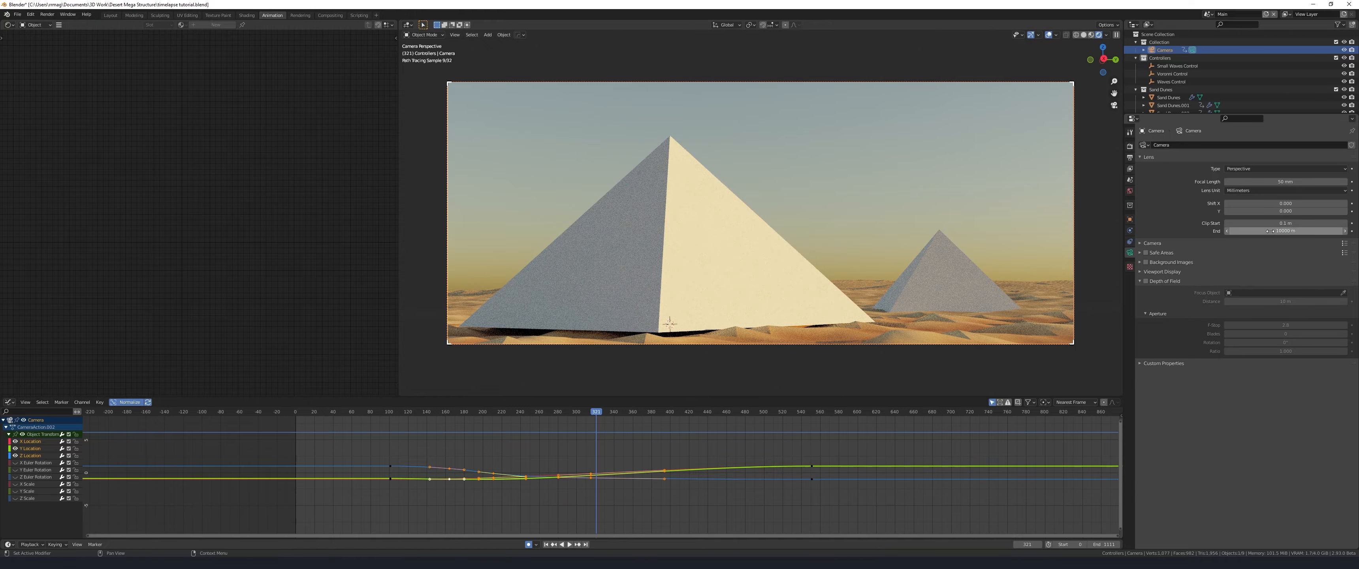
Turn off adaptive subdivision on the distant dunes plane and set its Background material's displacement scale to 0.350
{"action": "middle_click_drag", "start_coordinate": [939, 210], "coordinate": [900, 223]}
{"action": "scroll", "coordinate": [901, 222], "scroll_direction": "down", "scroll_amount": 5}
{"action": "scroll", "coordinate": [908, 223], "scroll_direction": "up", "scroll_amount": 3}
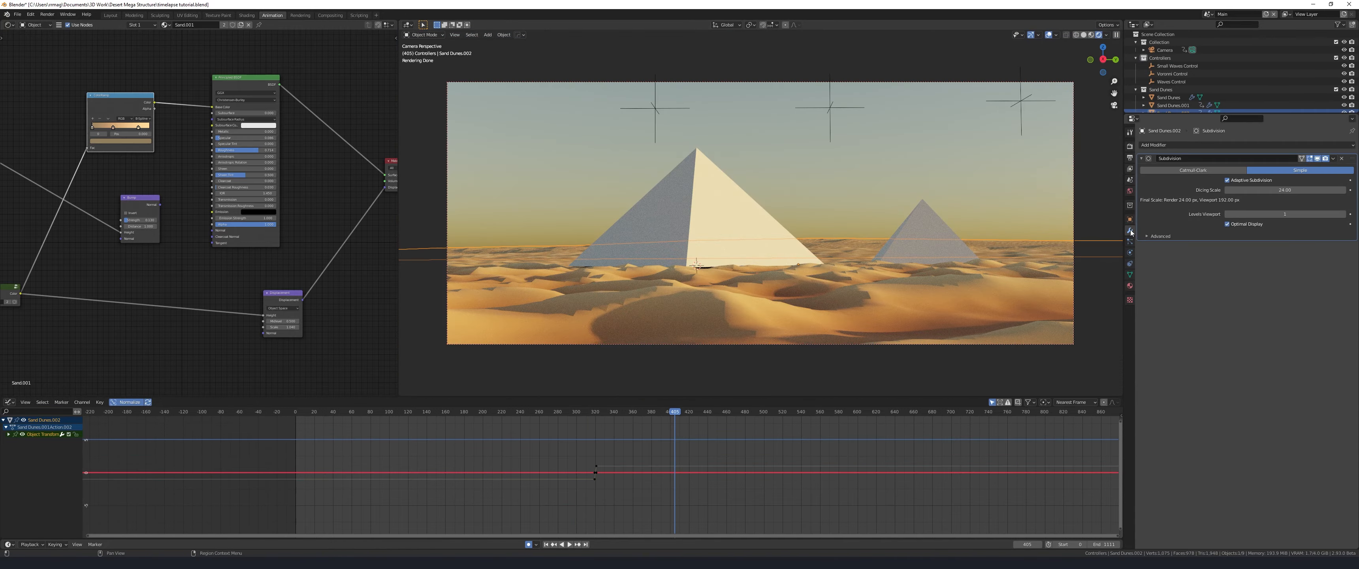
{"action": "left_click", "coordinate": [1228, 181]}
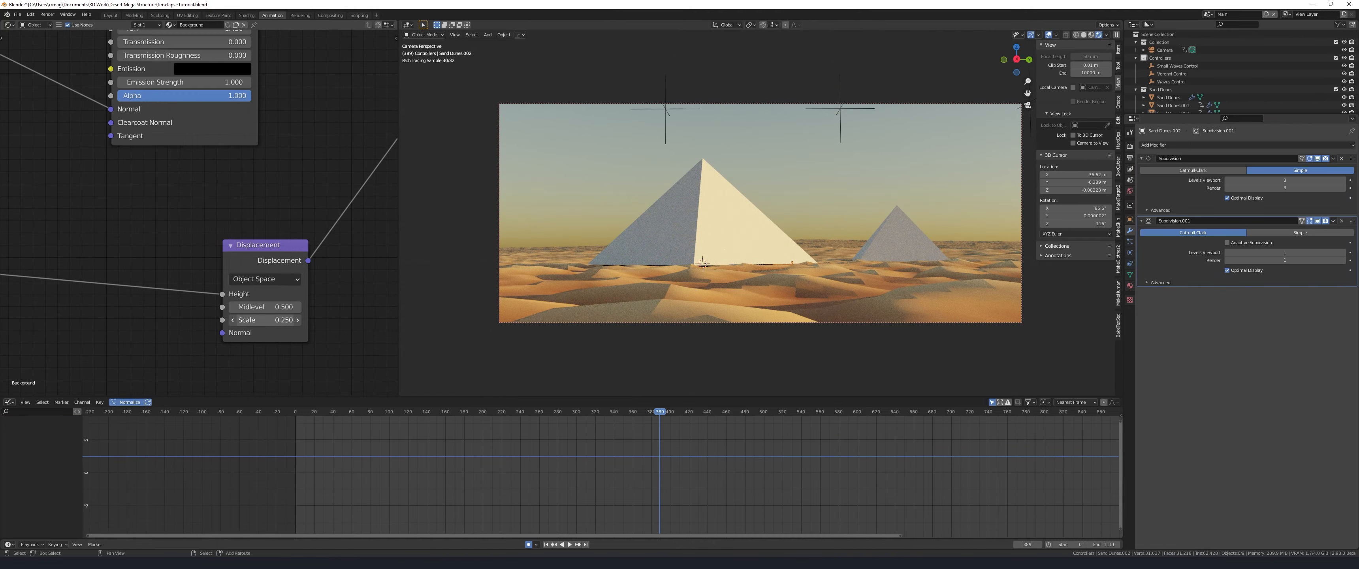
{"action": "left_click_drag", "start_coordinate": [265, 319], "coordinate": [295, 319]}
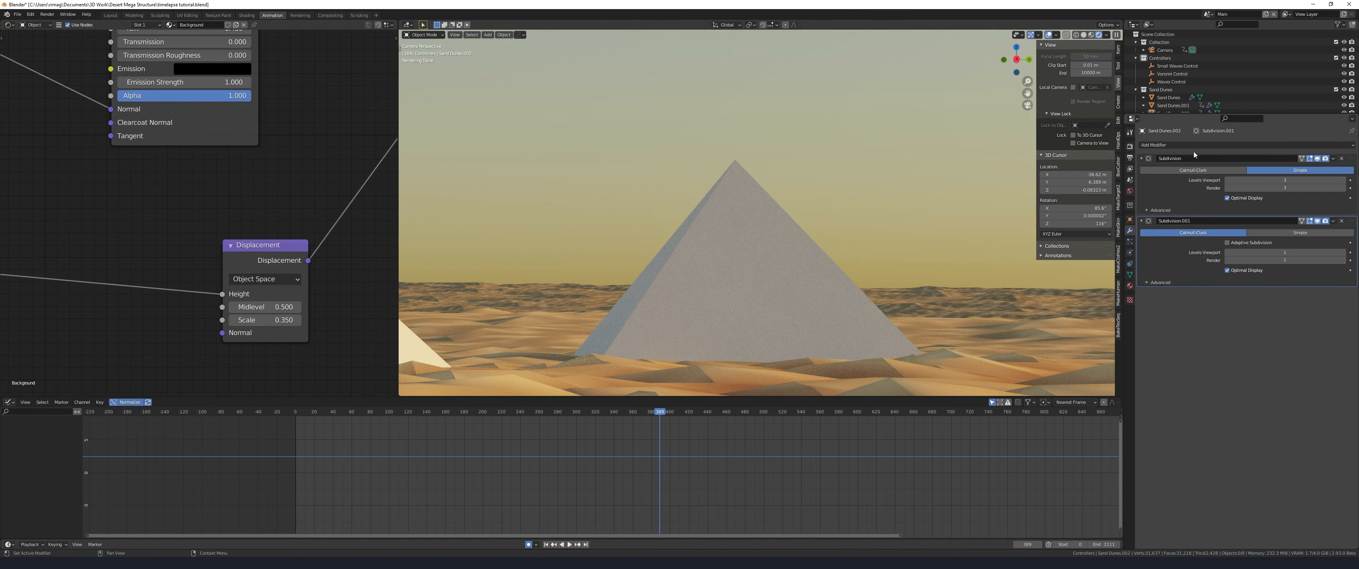
Add a Displace modifier with its own texture to the distant dunes plane and place it above the second Subdivision modifier
{"action": "left_click", "coordinate": [1193, 146]}
{"action": "left_click", "coordinate": [1258, 193]}
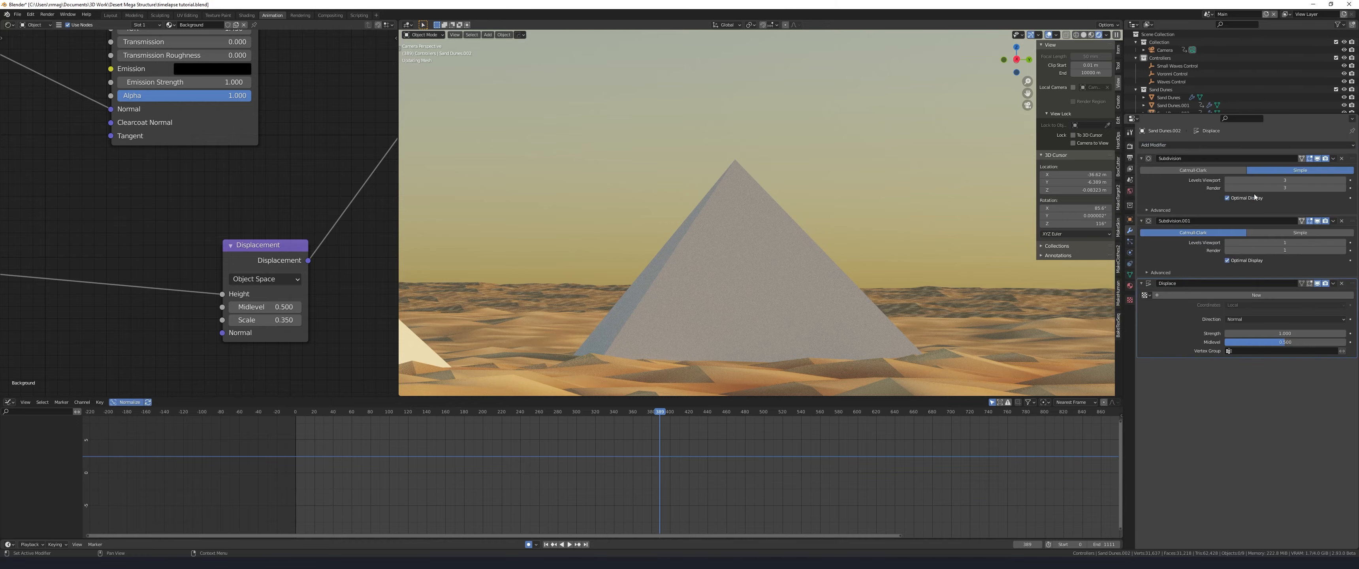
{"action": "left_click", "coordinate": [1130, 300]}
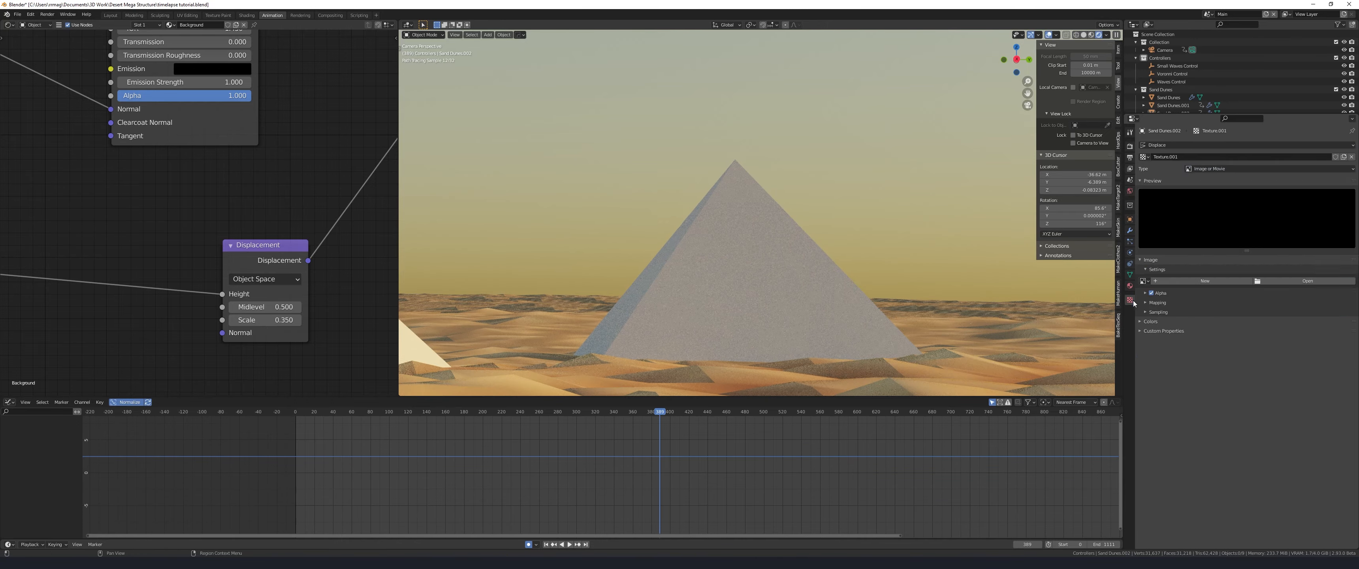
{"action": "left_click", "coordinate": [1210, 168]}
{"action": "left_click", "coordinate": [1210, 192]}
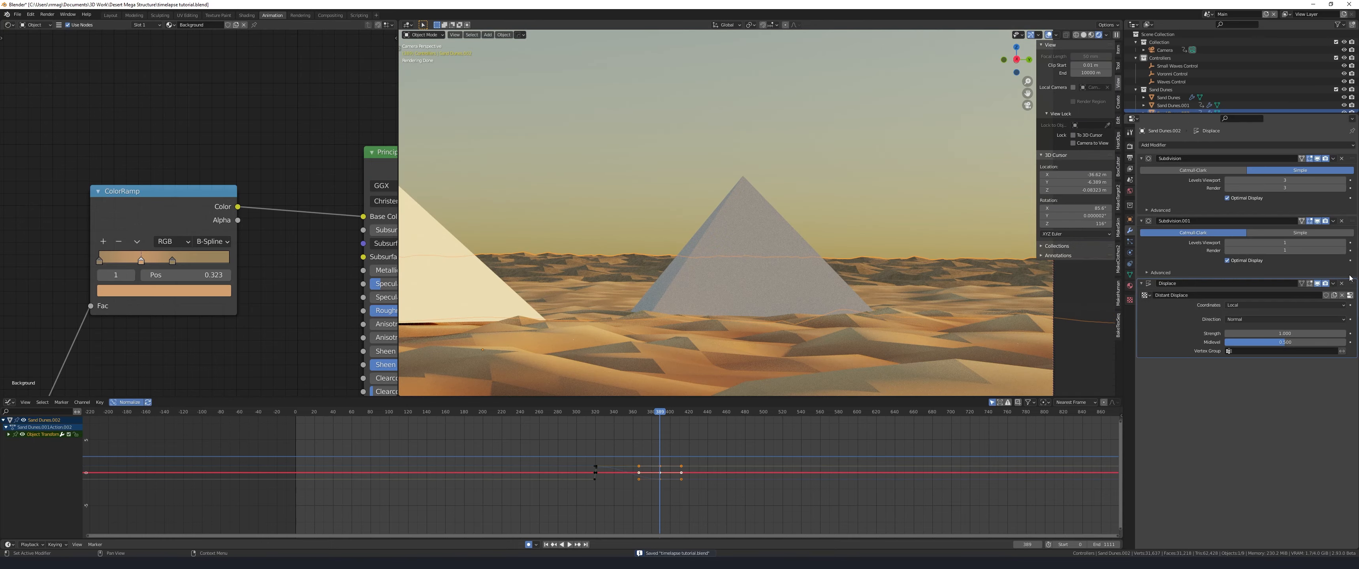
{"action": "left_click_drag", "start_coordinate": [1354, 286], "coordinate": [1351, 213]}
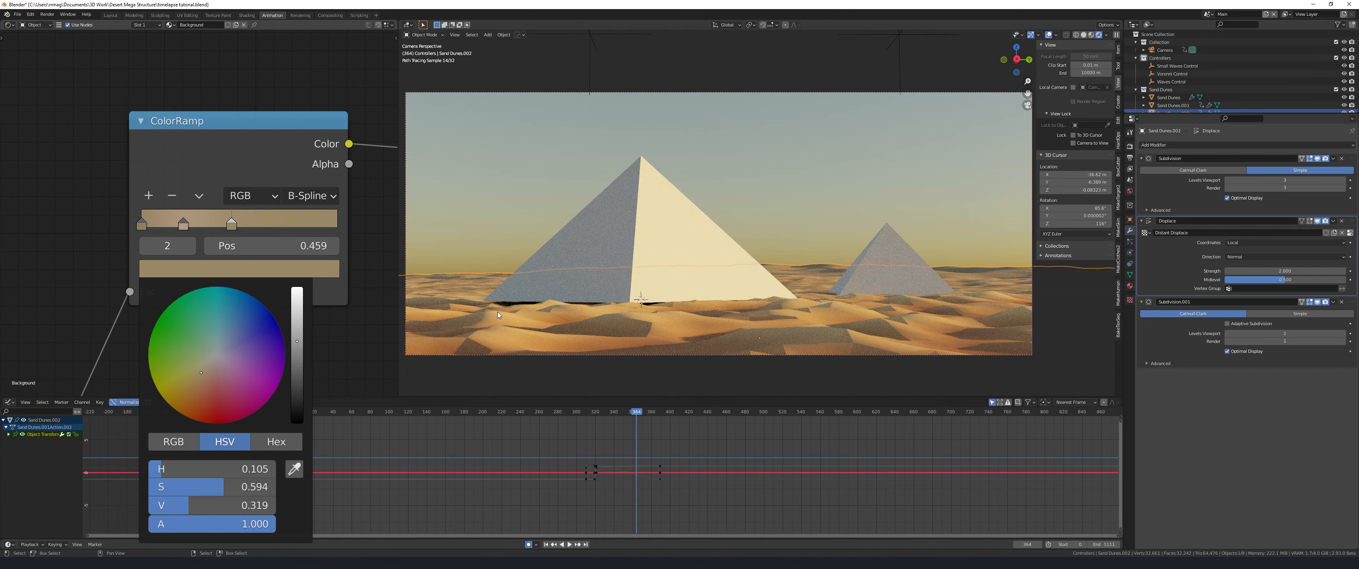
Add two Noise modifiers to the camera's X Euler Rotation curve, stretching the first one's scale for a gentle handheld sway
{"action": "left_click_drag", "start_coordinate": [612, 449], "coordinate": [562, 451]}
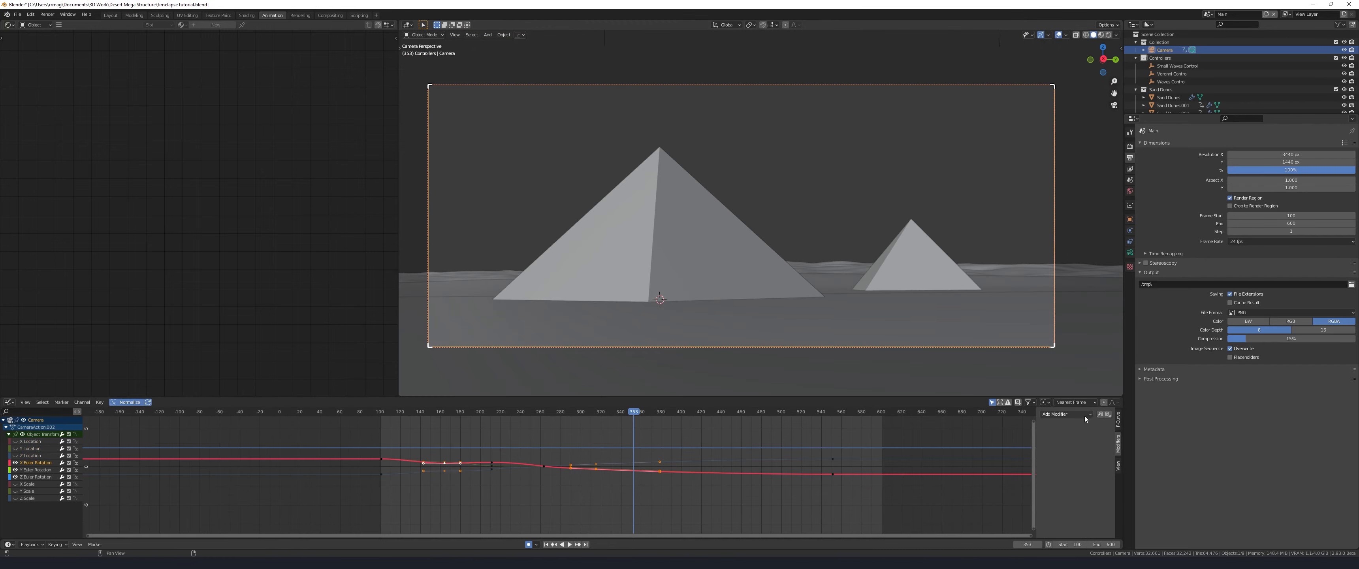
{"action": "left_click", "coordinate": [1084, 415]}
{"action": "left_click", "coordinate": [1077, 458]}
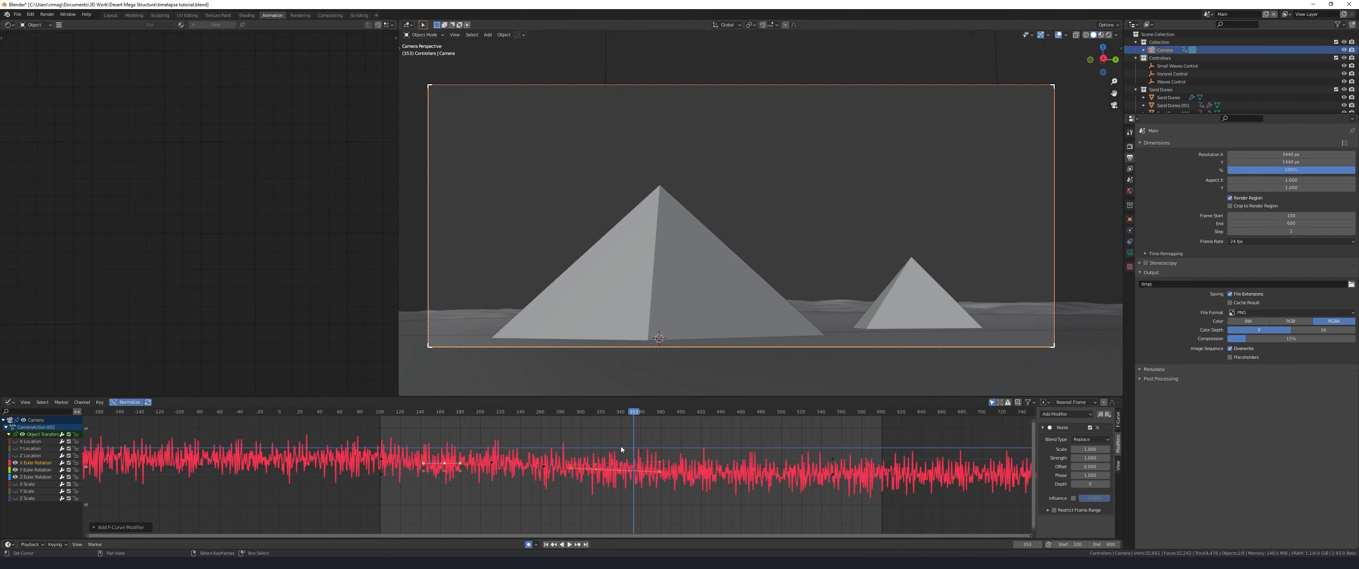
{"action": "left_click_drag", "start_coordinate": [1090, 450], "coordinate": [1050, 458]}
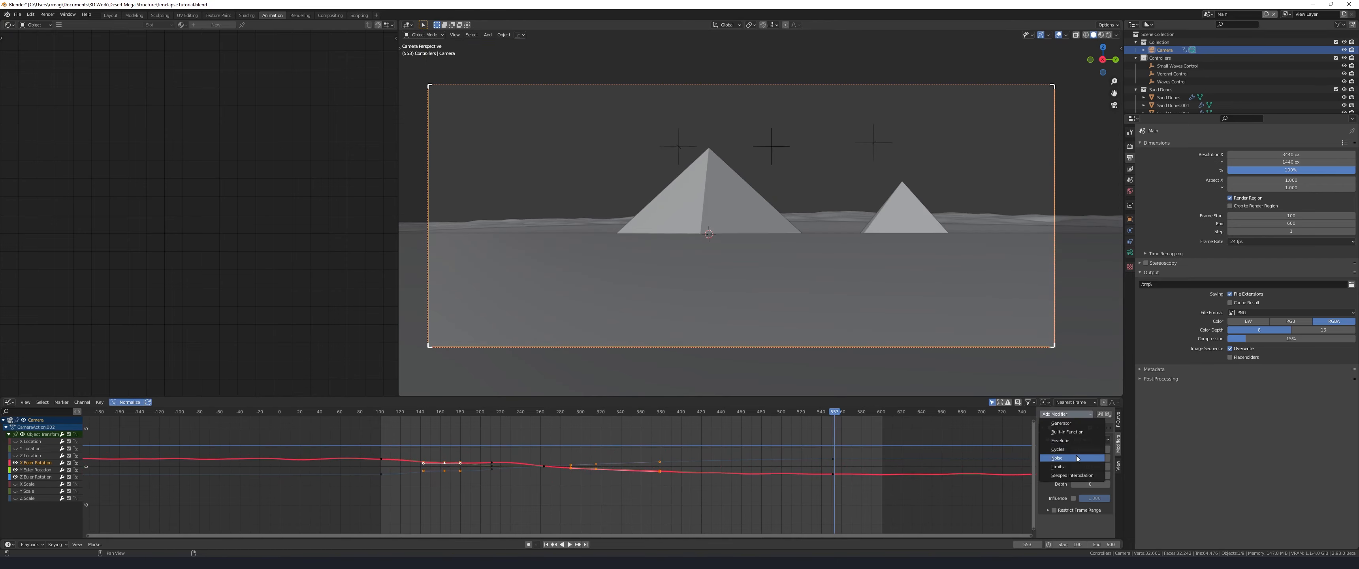
{"action": "left_click", "coordinate": [1077, 457]}
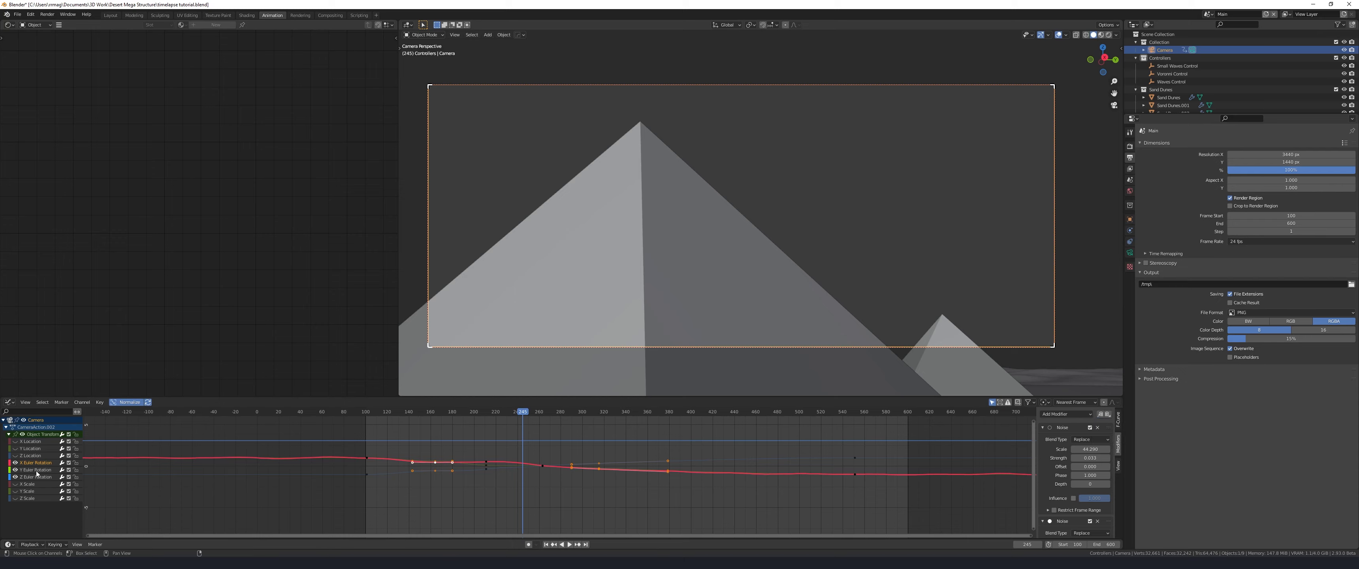
Paste the noise modifiers onto the camera's Y Euler Rotation curve and adjust the copied noise settings
{"action": "left_click", "coordinate": [37, 470]}
{"action": "left_click", "coordinate": [1107, 415]}
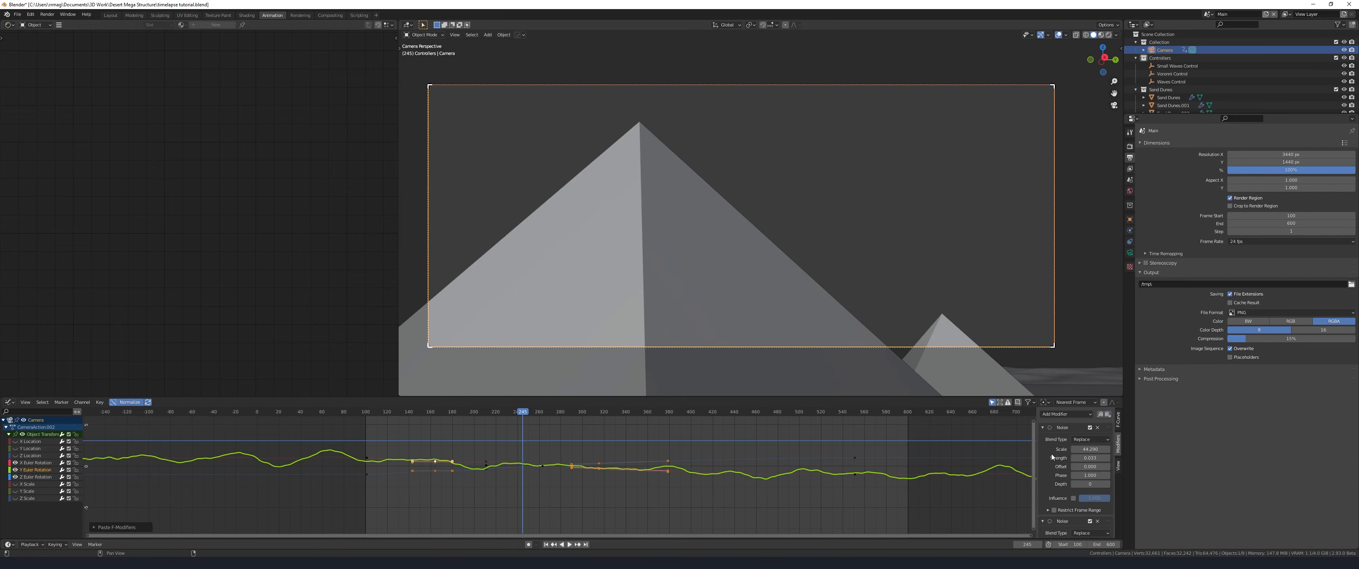
{"action": "scroll", "coordinate": [1051, 457], "scroll_direction": "down", "scroll_amount": 5}
{"action": "scroll", "coordinate": [1052, 446], "scroll_direction": "up", "scroll_amount": 3}
{"action": "left_click_drag", "start_coordinate": [1082, 452], "coordinate": [1108, 452]}
{"action": "scroll", "coordinate": [1081, 455], "scroll_direction": "down", "scroll_amount": 3}
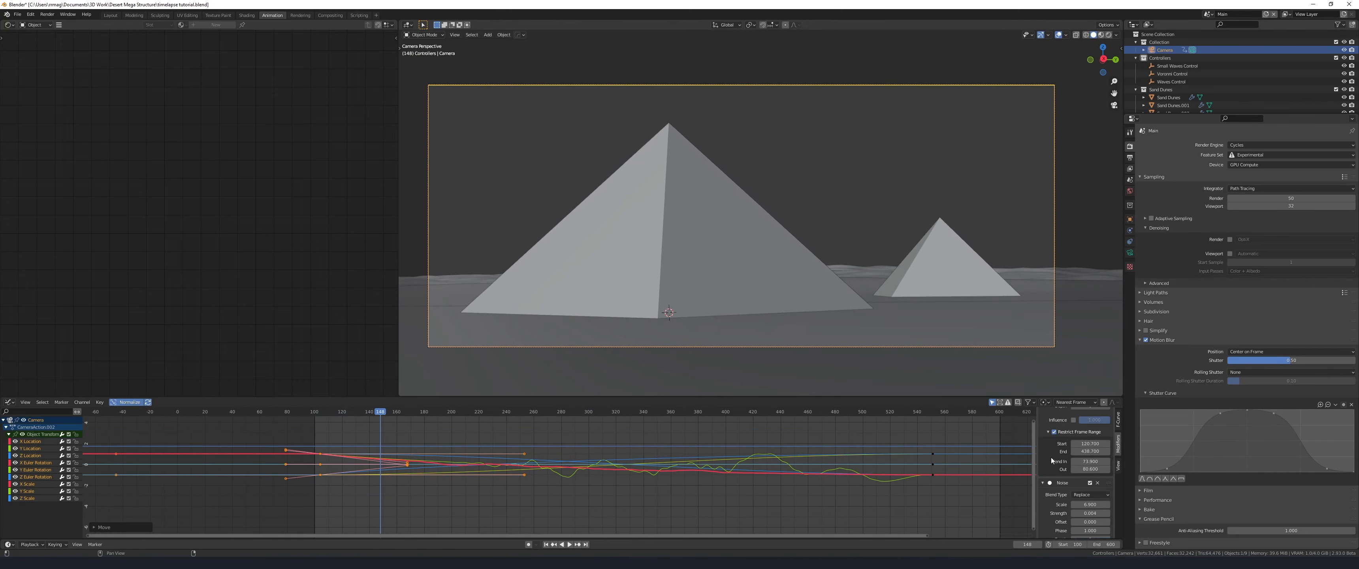
Review the noise on the camera's Y Euler Rotation curve and play the animation to check the shake
{"action": "left_click", "coordinate": [26, 470]}
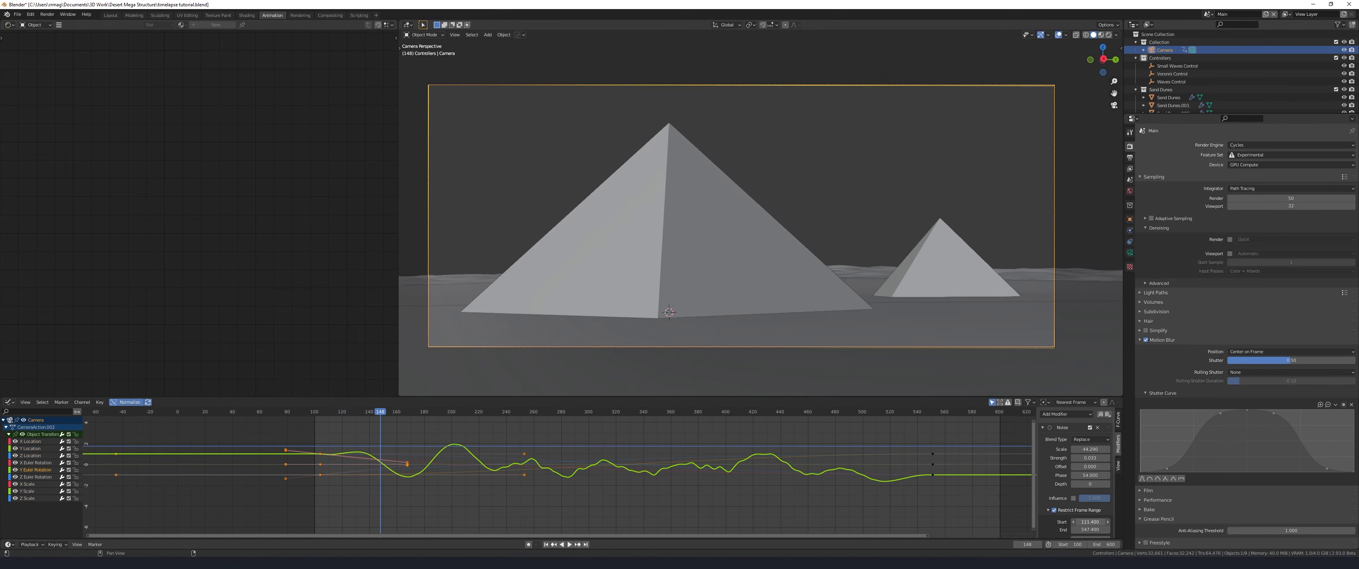
{"action": "scroll", "coordinate": [1096, 510], "scroll_direction": "down", "scroll_amount": 1}
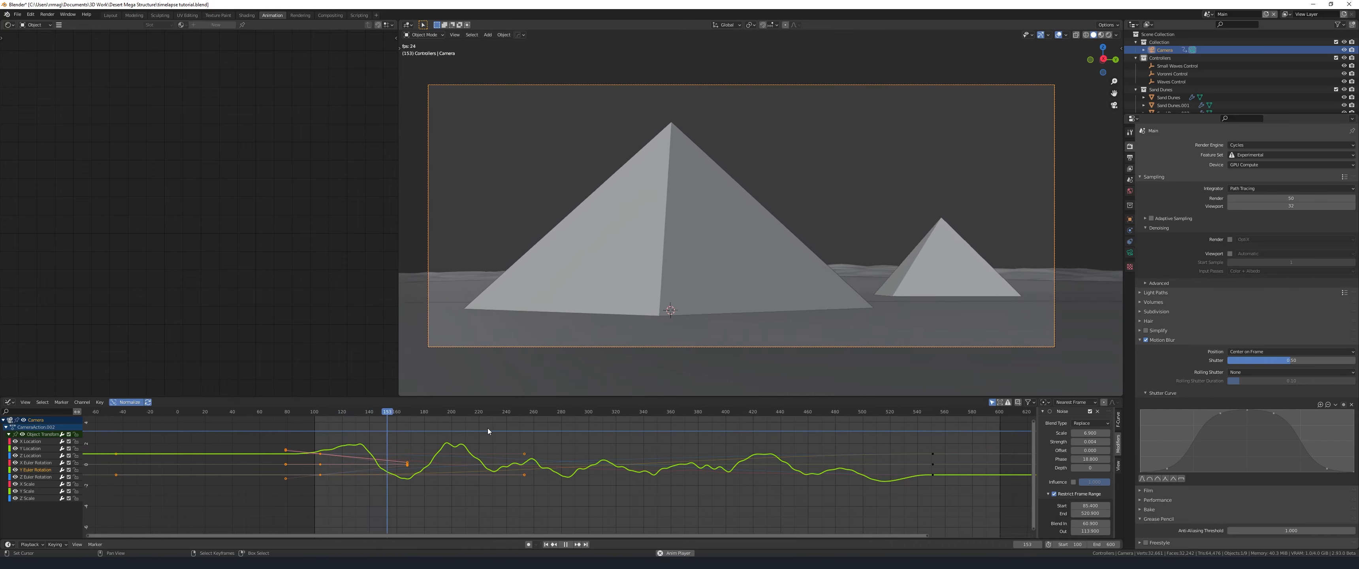
{"action": "key", "text": "space"}
Enable auto keying and freely rotate the camera to keyframe its framing of the pyramids
{"action": "left_click", "coordinate": [528, 544]}
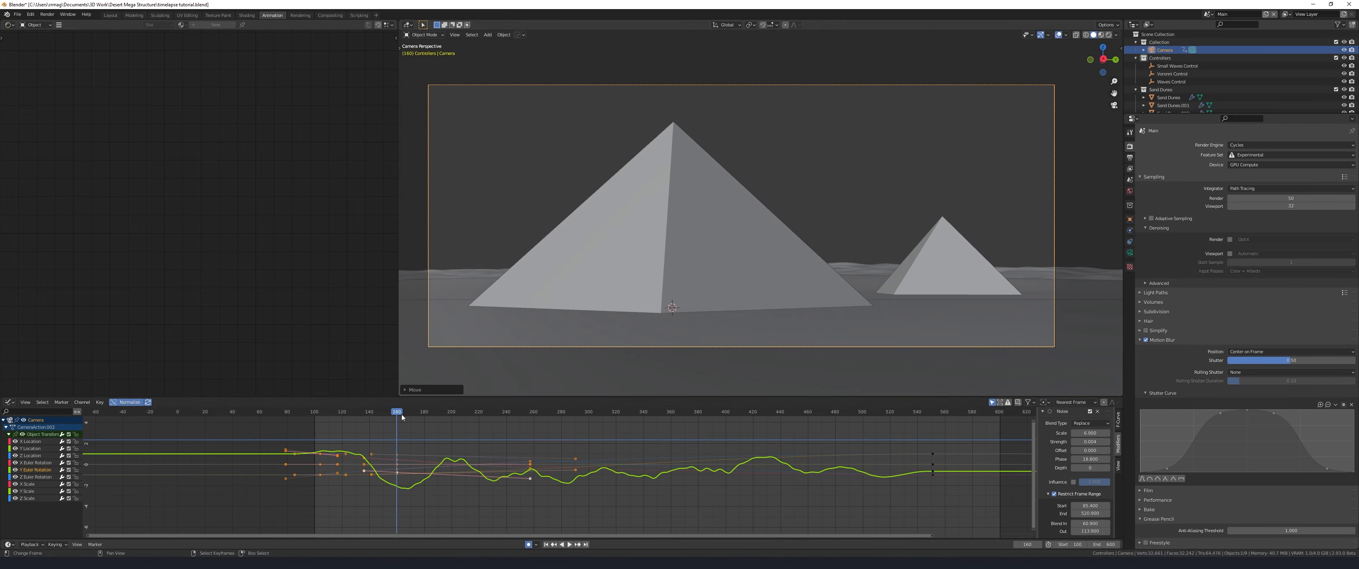
{"action": "key", "text": "space"}
{"action": "key", "text": "r"}
{"action": "key", "text": "r"}
{"action": "left_click", "coordinate": [723, 246]}
{"action": "left_click", "coordinate": [725, 244]}
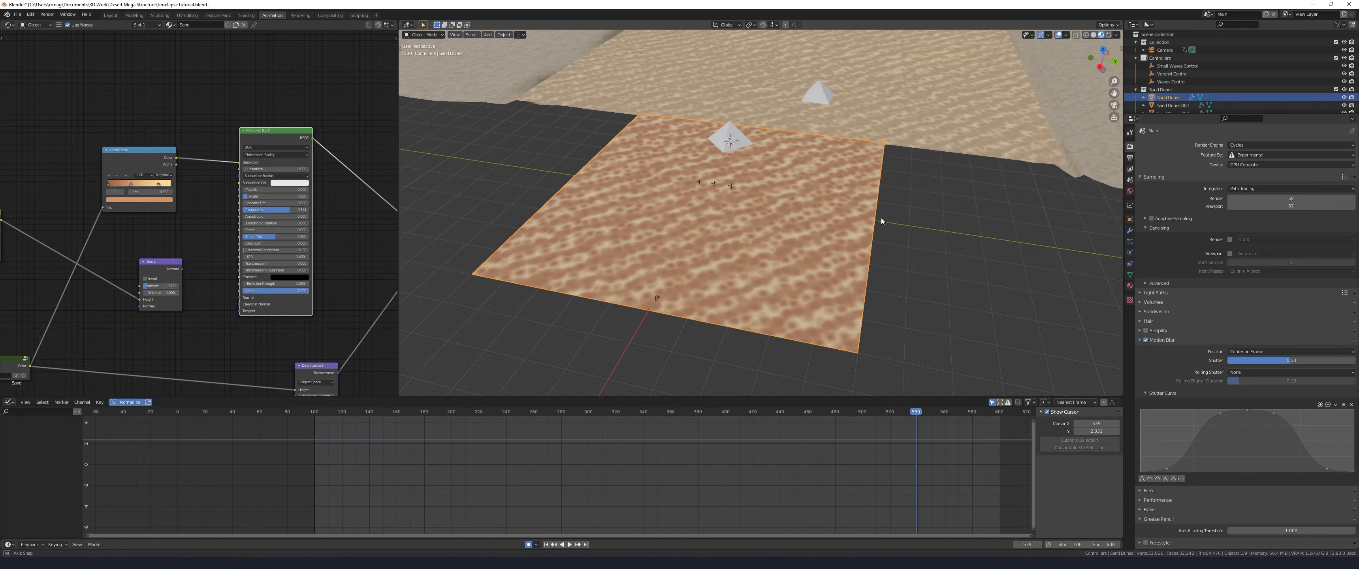
Enlarge the main sand dunes plane and delete the duplicate plane Sand Dunes.001
{"action": "key", "text": "s"}
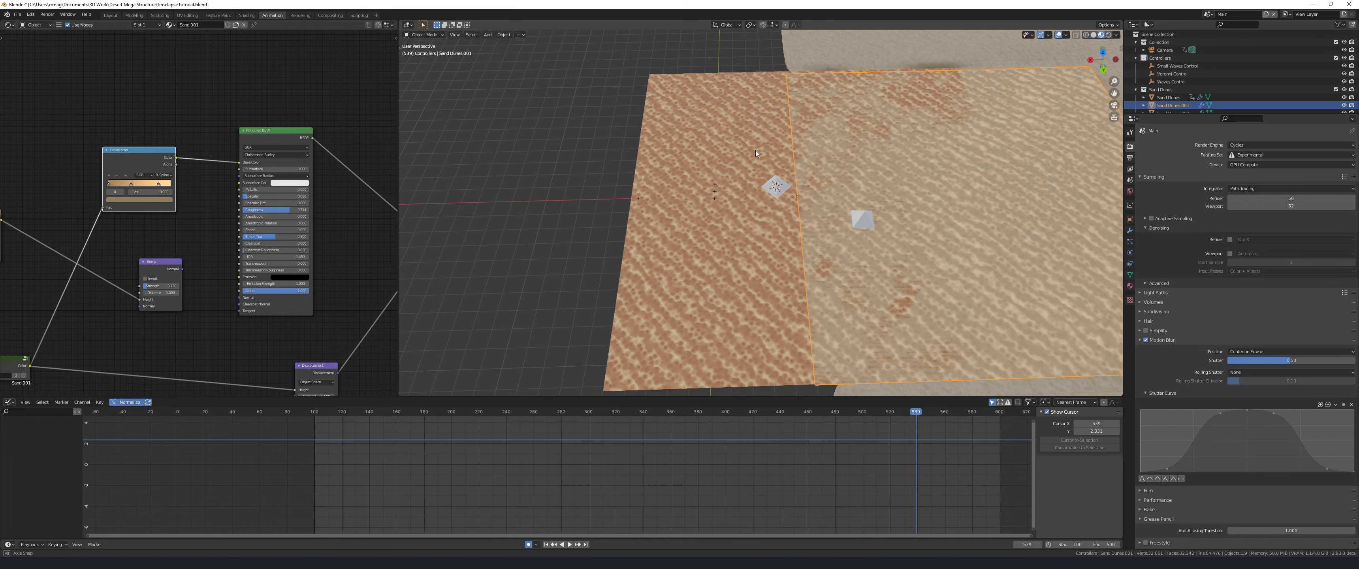
{"action": "key", "text": "Delete"}
{"action": "left_click", "coordinate": [779, 170]}
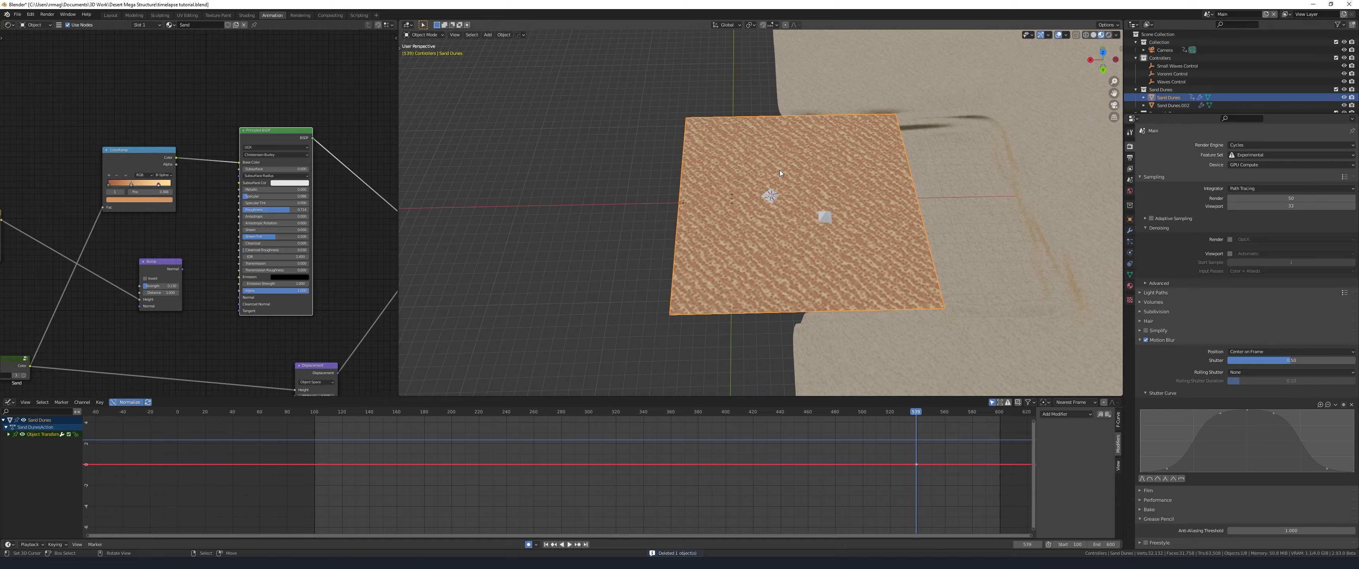
{"action": "key", "text": "ctrl+Tab"}
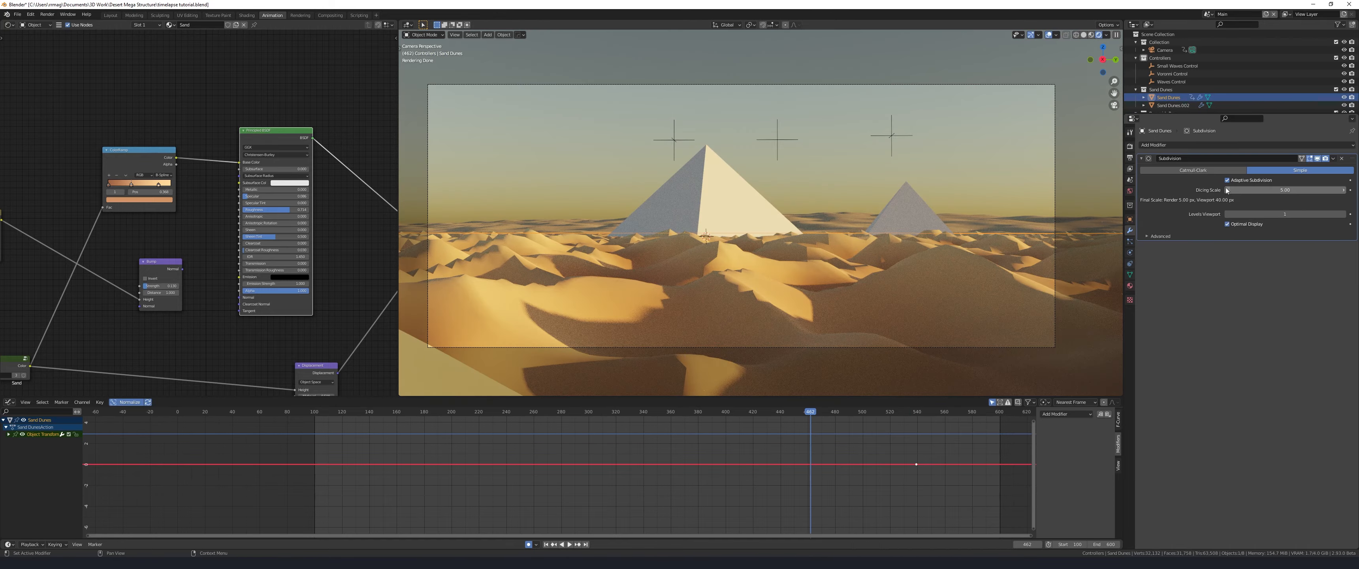
Set the main sand dunes plane's dicing scale to 3.00
{"action": "left_click_drag", "start_coordinate": [1246, 190], "coordinate": [1227, 190]}
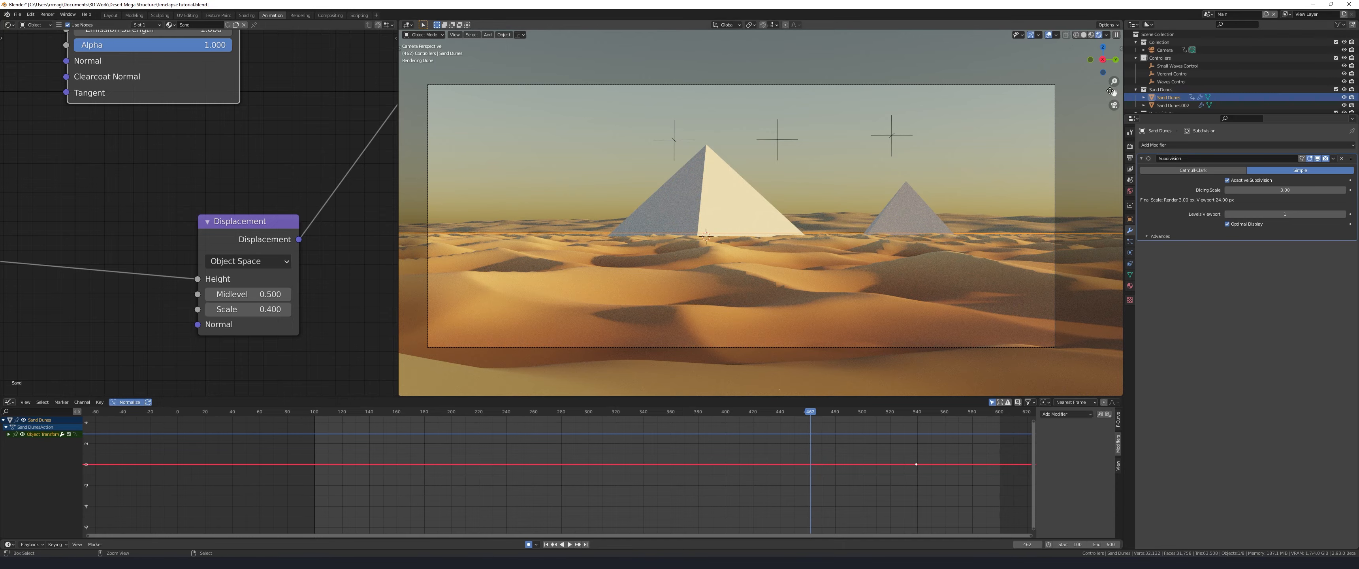
{"action": "left_click", "coordinate": [1076, 98]}
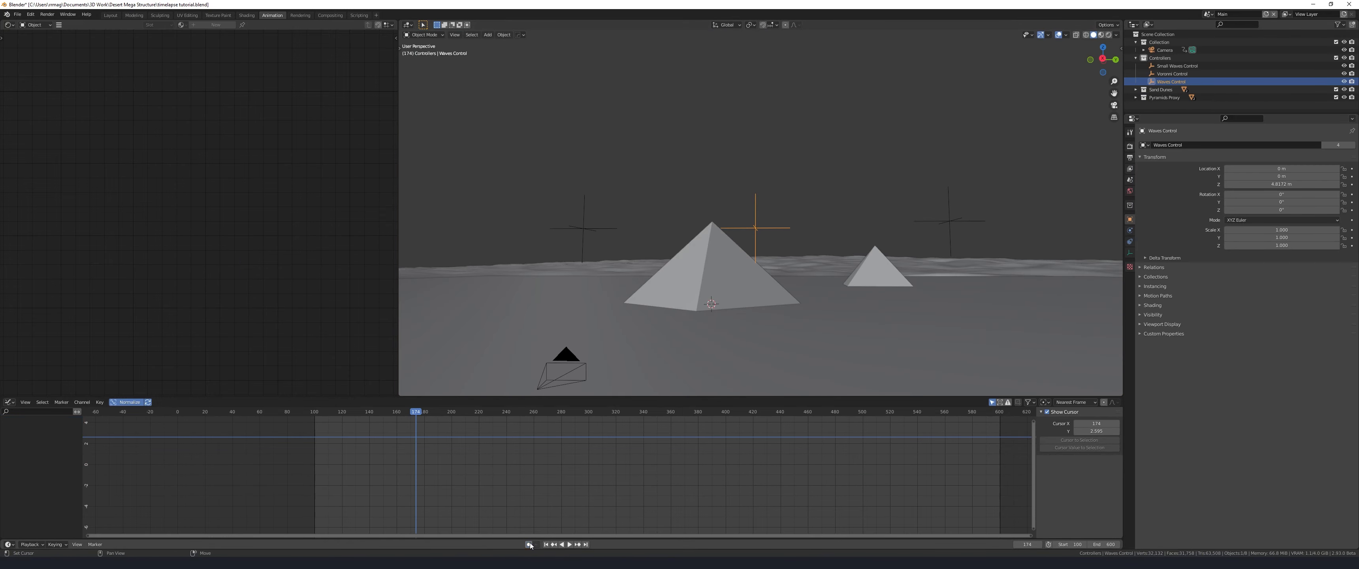
Insert a keyframe on the Waves Control empty at frame 174 and play the animation
{"action": "key", "text": "i"}
{"action": "left_click", "coordinate": [749, 248]}
{"action": "key", "text": "space"}
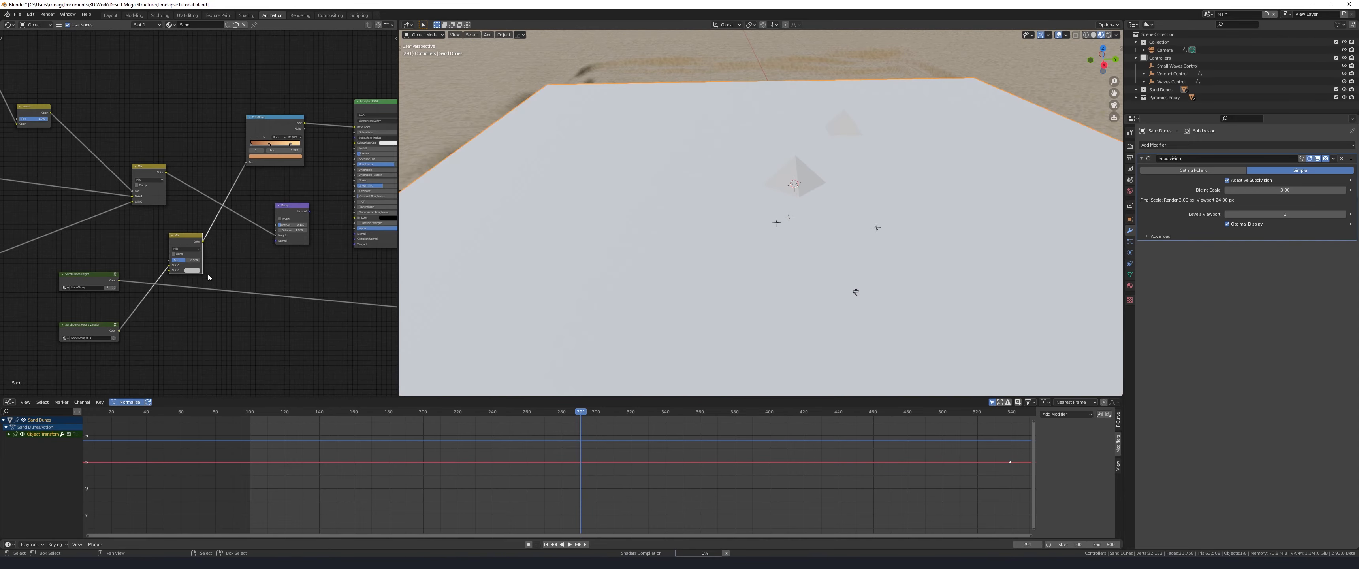
Feed the Sand Dunes Height group into the Sand material's Mix node and adjust the distortion and brightness of its noise mask
{"action": "left_click_drag", "start_coordinate": [98, 308], "coordinate": [150, 294]}
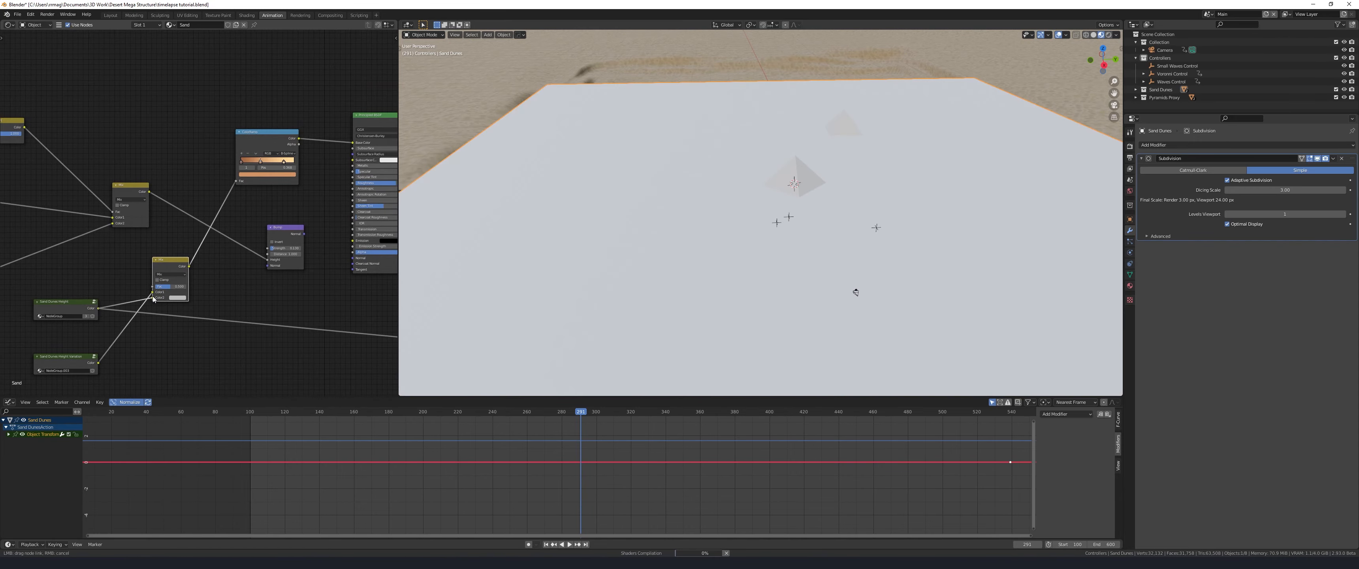
{"action": "left_click_drag", "start_coordinate": [153, 299], "coordinate": [152, 297]}
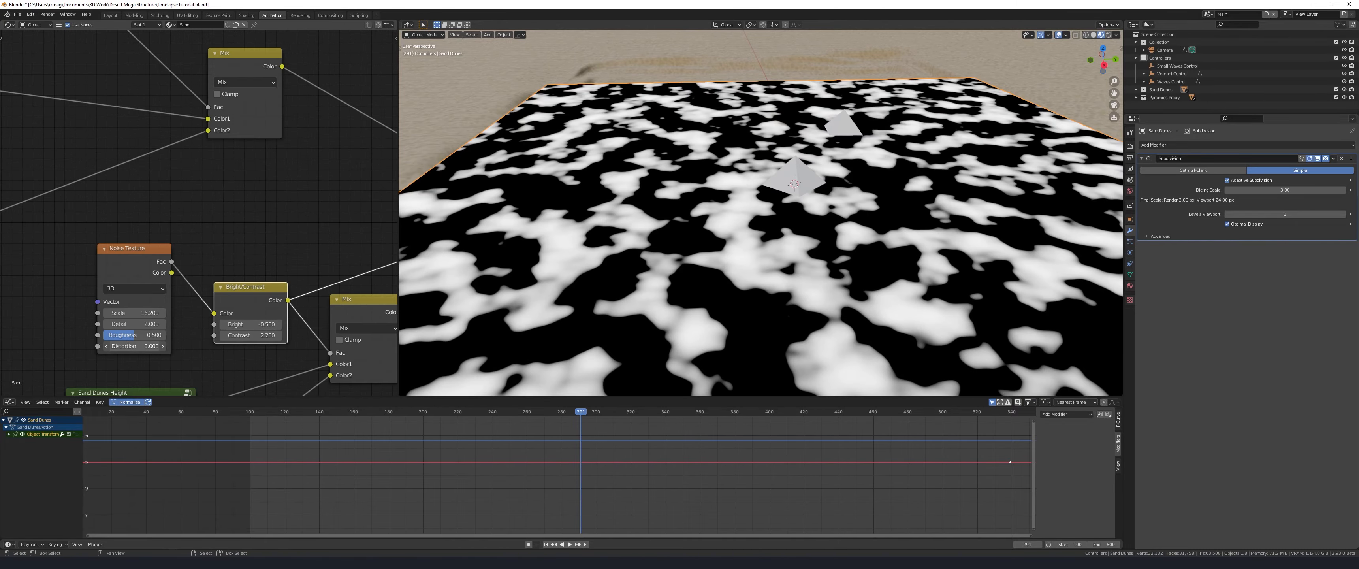
{"action": "left_click_drag", "start_coordinate": [134, 346], "coordinate": [108, 324]}
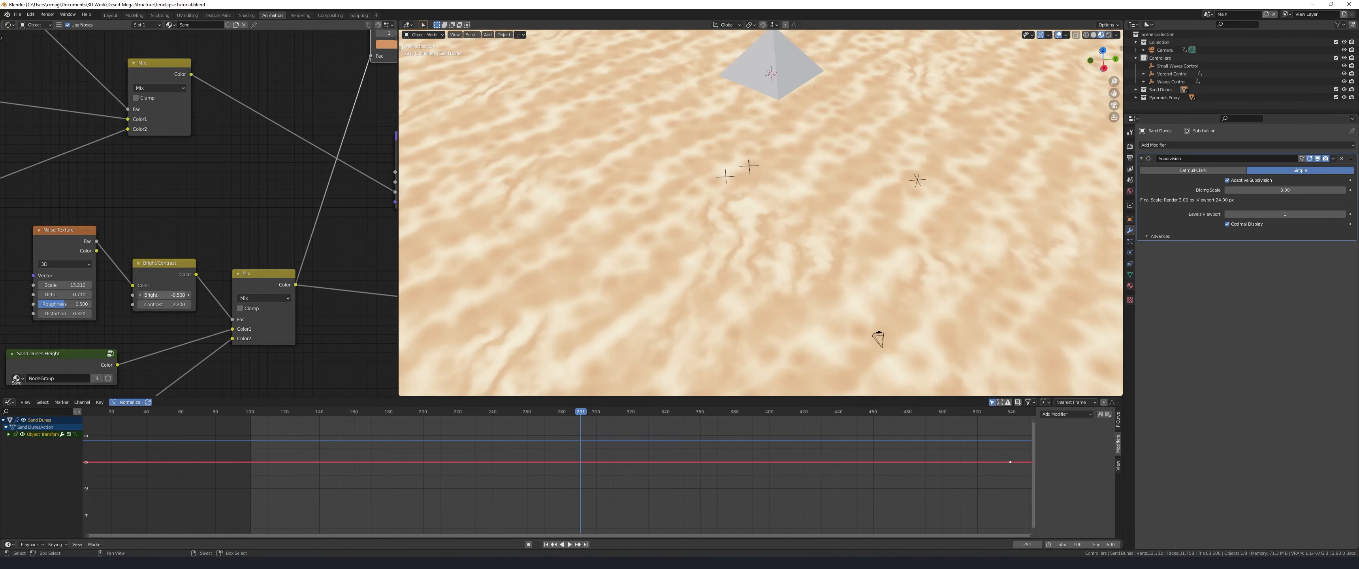
{"action": "left_click_drag", "start_coordinate": [164, 295], "coordinate": [172, 295]}
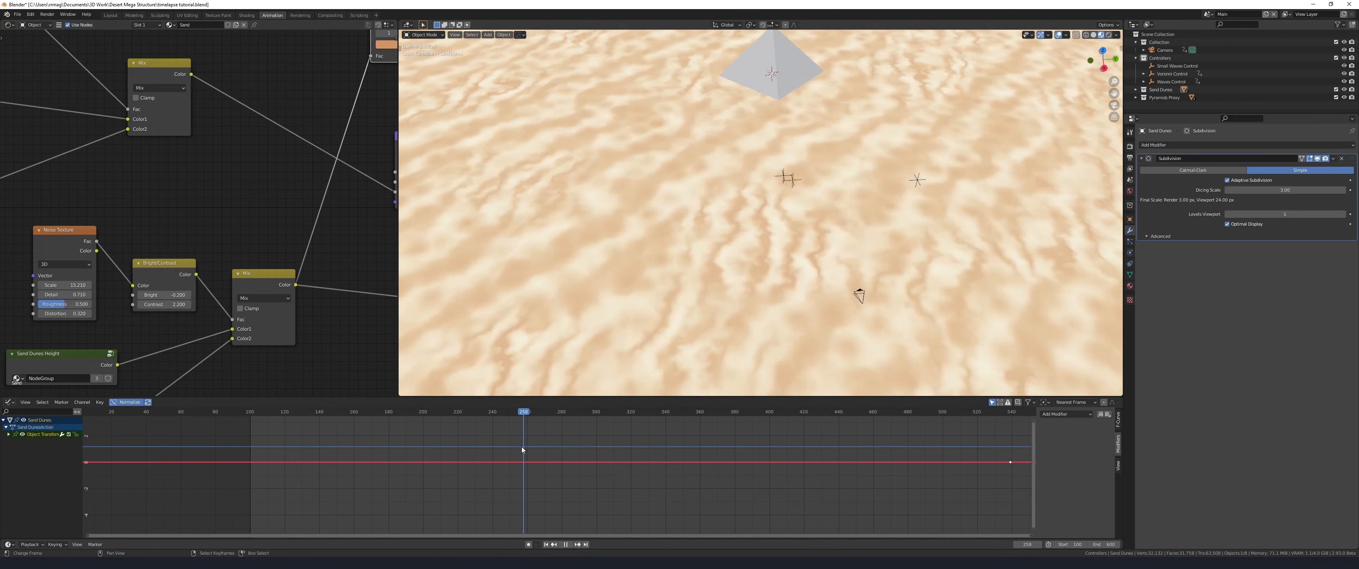
{"action": "mouse_move", "coordinate": [522, 447]}
{"action": "left_mouse_down"}
{"action": "mouse_move", "coordinate": [405, 445]}
{"action": "mouse_move", "coordinate": [634, 434]}
{"action": "mouse_move", "coordinate": [515, 440]}
{"action": "left_mouse_up"}
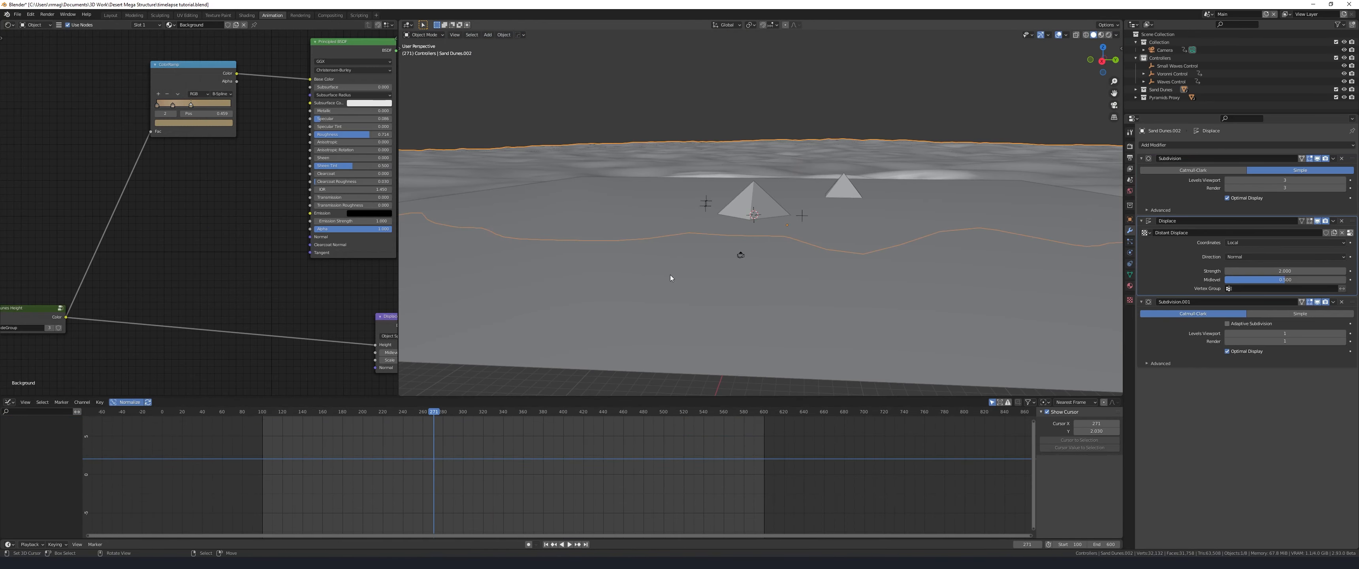
Set the texture coordinates of the distant dunes' Displace modifier to Object
{"action": "scroll", "coordinate": [670, 275], "scroll_direction": "down", "scroll_amount": 3}
{"action": "left_click", "coordinate": [1240, 243]}
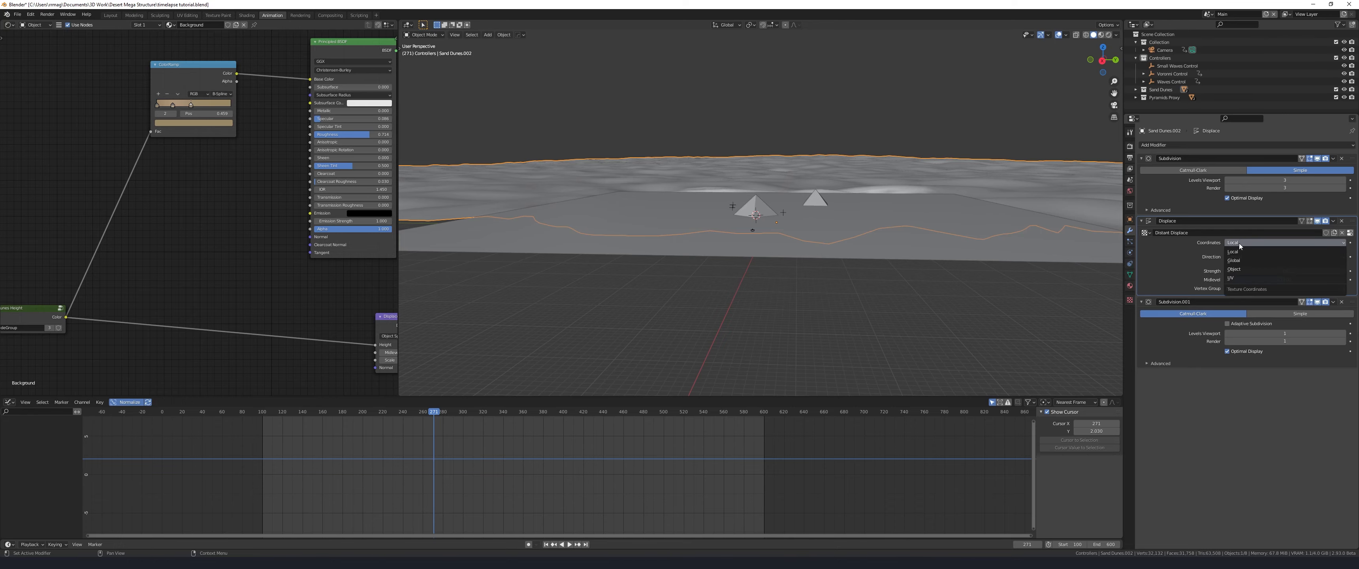
{"action": "left_click", "coordinate": [1234, 269]}
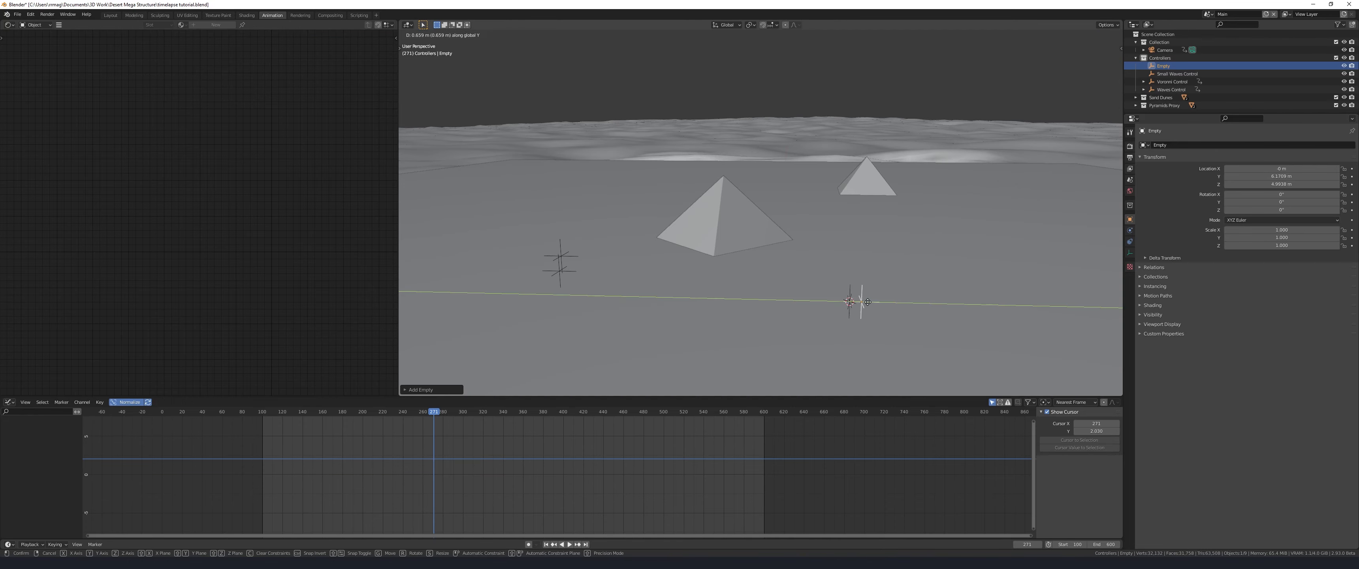
Place the new empty farther along the global Y axis and rename it Background
{"action": "left_click", "coordinate": [936, 308]}
{"action": "key", "text": "F2"}
{"action": "type", "text": "Backgroun"}
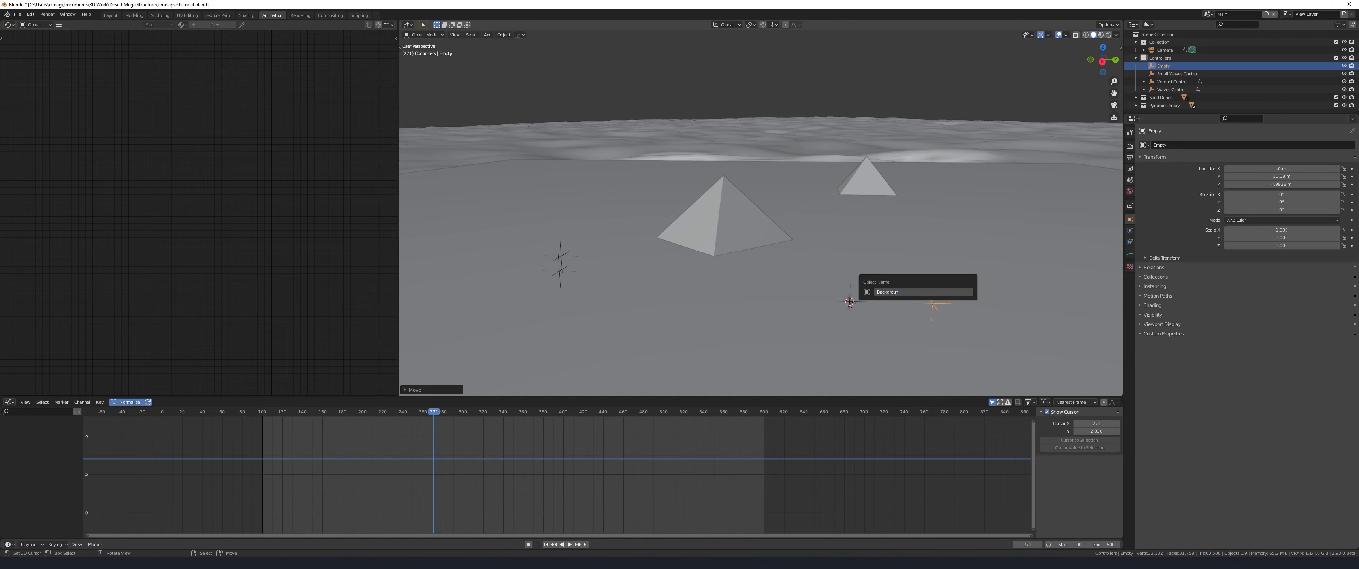
{"action": "type", "text": "d"}
{"action": "key", "text": "Return"}
Assign the Background empty as the coordinate object of the distant dunes' Displace modifier
{"action": "left_click", "coordinate": [919, 294]}
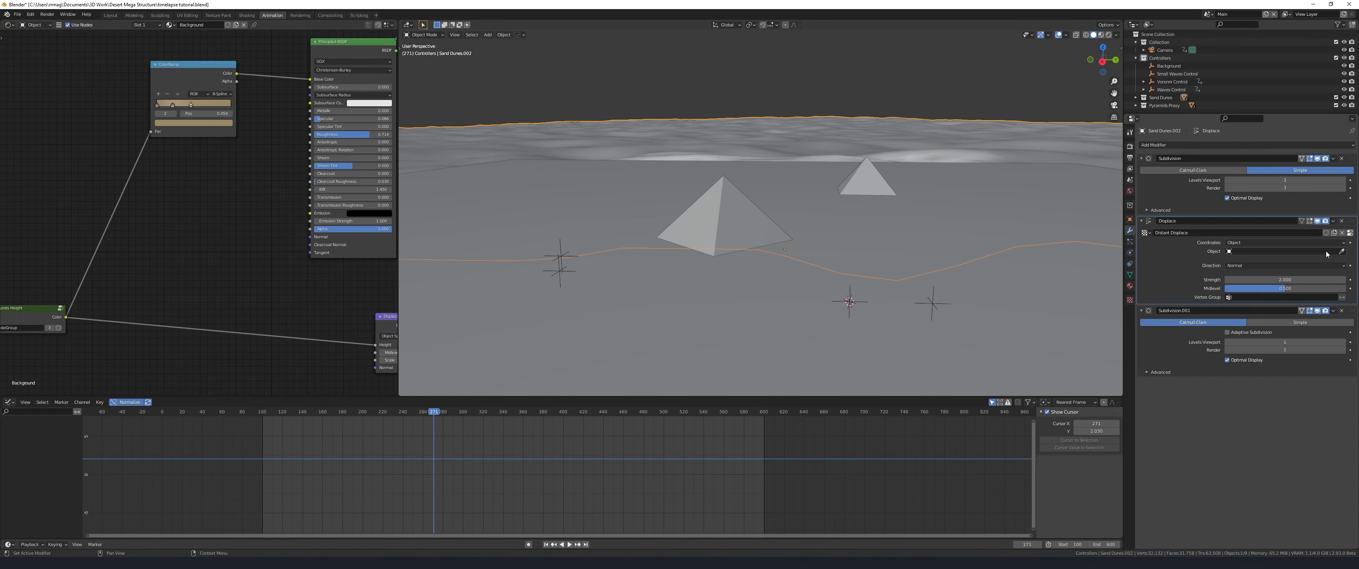
{"action": "left_click", "coordinate": [935, 302]}
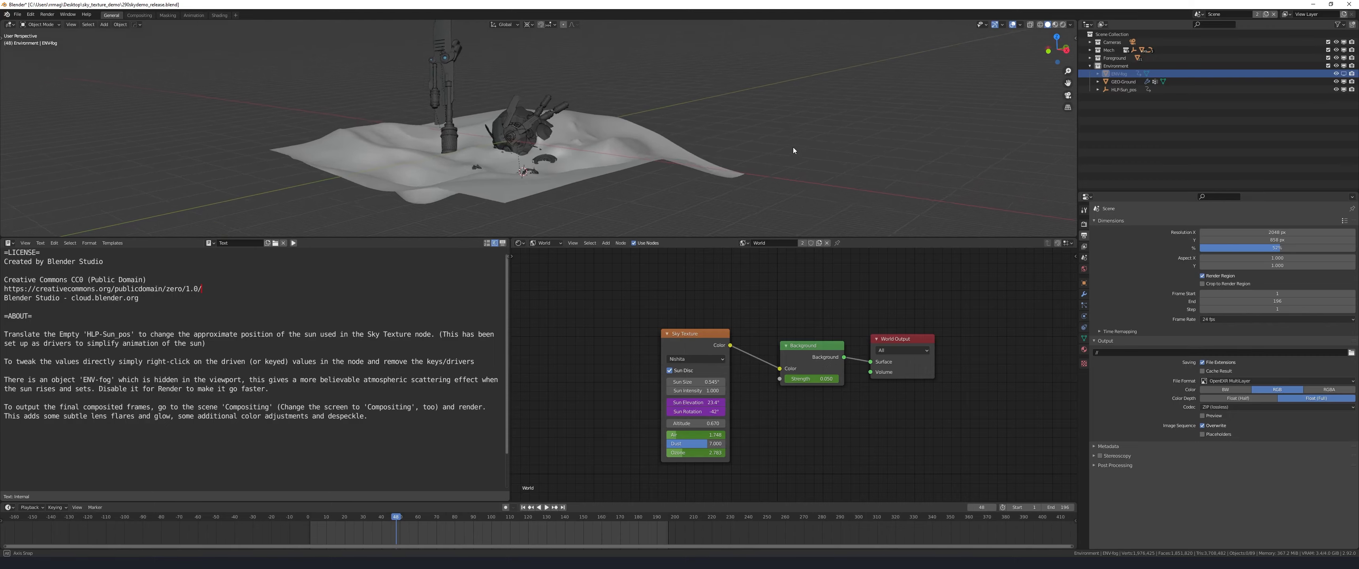
Inspect the terrain and props of the sky texture demo scene from several angles
{"action": "mouse_move", "coordinate": [793, 146]}
{"action": "middle_mouse_down"}
{"action": "mouse_move", "coordinate": [662, 164]}
{"action": "mouse_move", "coordinate": [808, 153]}
{"action": "middle_mouse_up"}
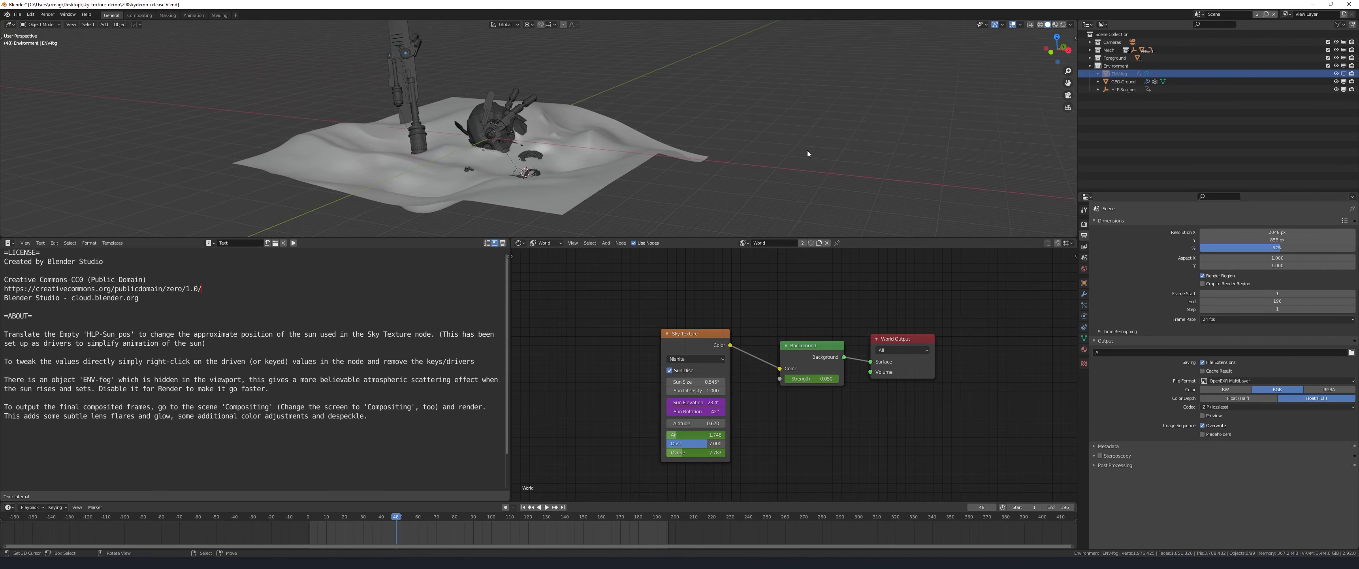
{"action": "left_click", "coordinate": [713, 187]}
{"action": "middle_click_drag", "start_coordinate": [713, 186], "coordinate": [678, 168]}
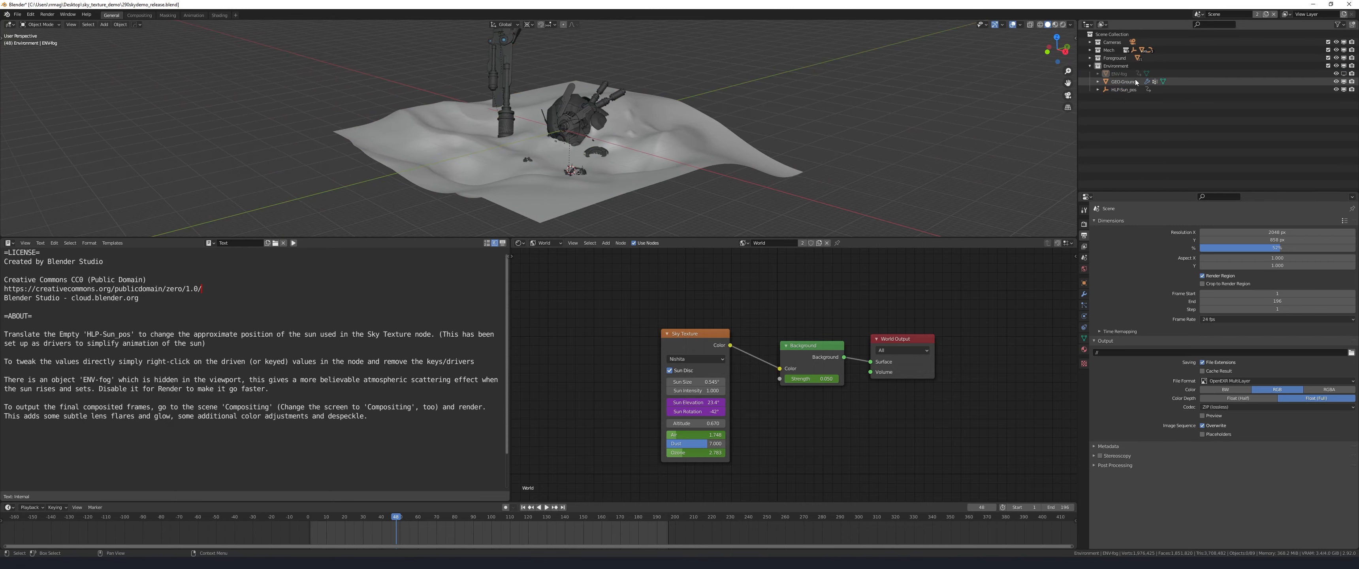
Delete the sky demo's terrain, props and cameras, keeping the HLP-Sun_pos empty that controls the sun position
{"action": "left_click", "coordinate": [1124, 89]}
{"action": "key", "text": "KP_Decimal"}
{"action": "scroll", "coordinate": [490, 107], "scroll_direction": "down", "scroll_amount": 4}
{"action": "scroll", "coordinate": [490, 107], "scroll_direction": "up", "scroll_amount": 4}
{"action": "left_click", "coordinate": [518, 125]}
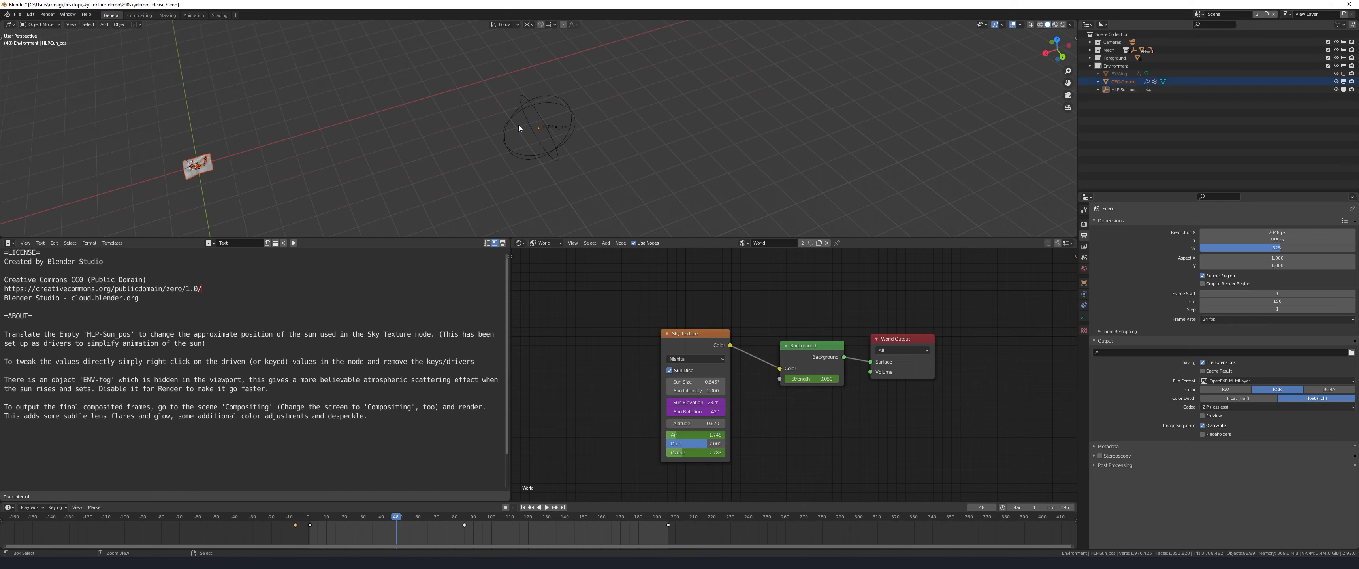
{"action": "key", "text": "Delete"}
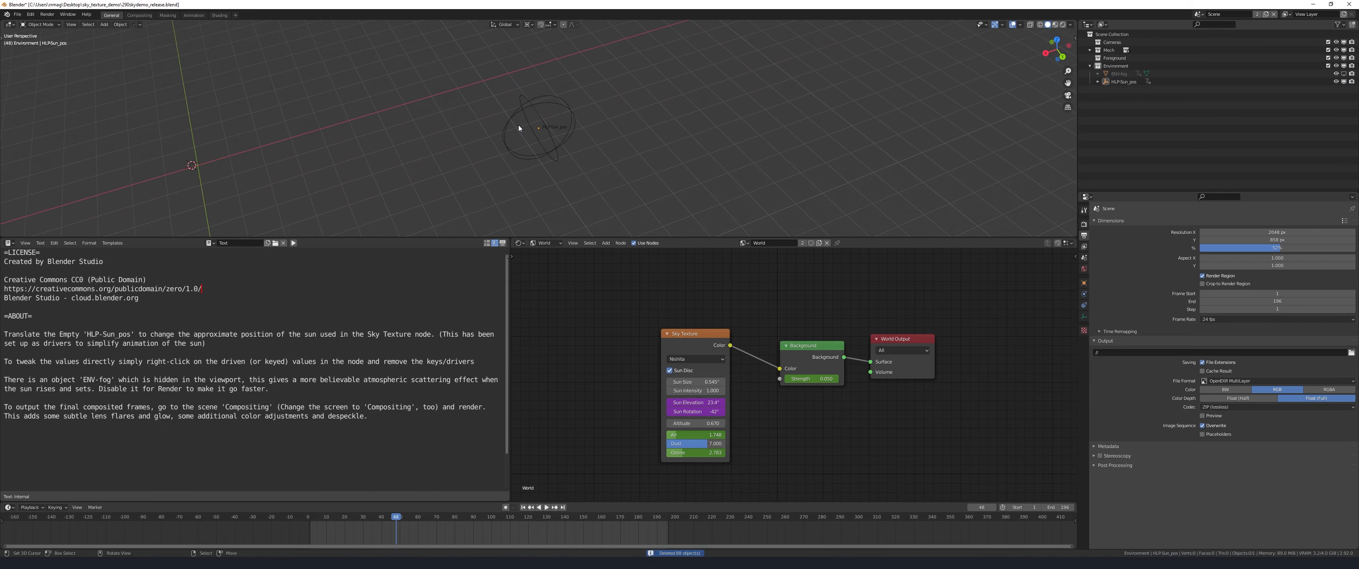
{"action": "middle_click_drag", "start_coordinate": [518, 125], "coordinate": [651, 69]}
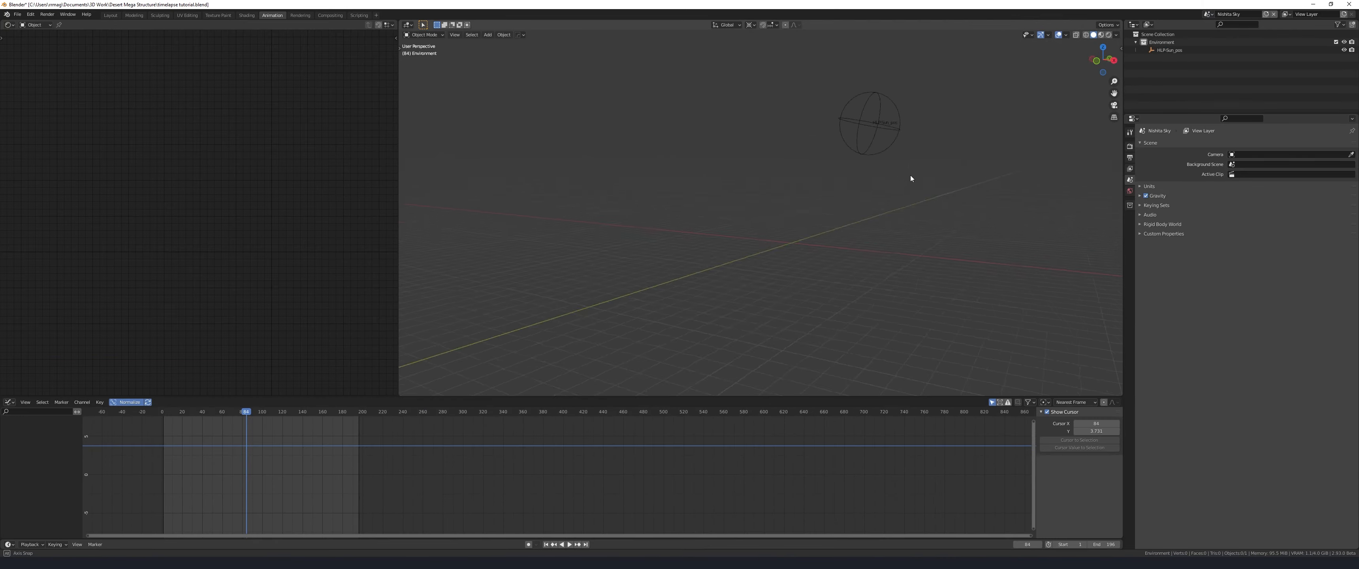
Add a sphere-shaped empty at the world origin of the Nishita Sky scene, scale it up and rename it Sky Rotation
{"action": "left_click", "coordinate": [746, 164]}
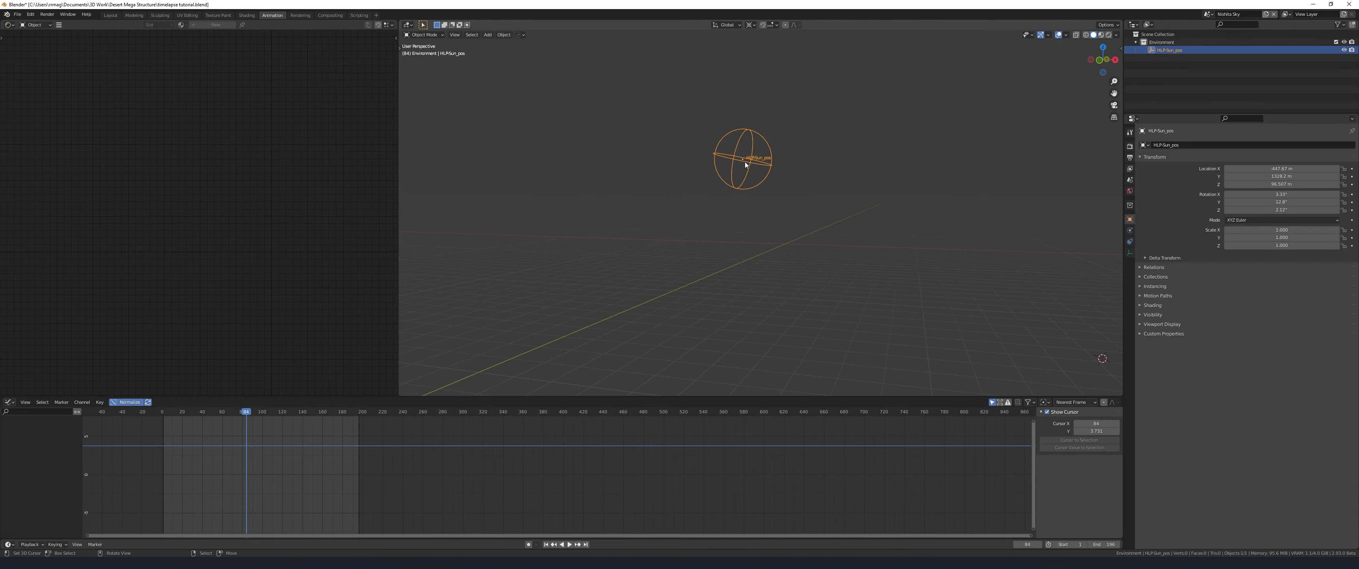
{"action": "left_click", "coordinate": [1109, 34]}
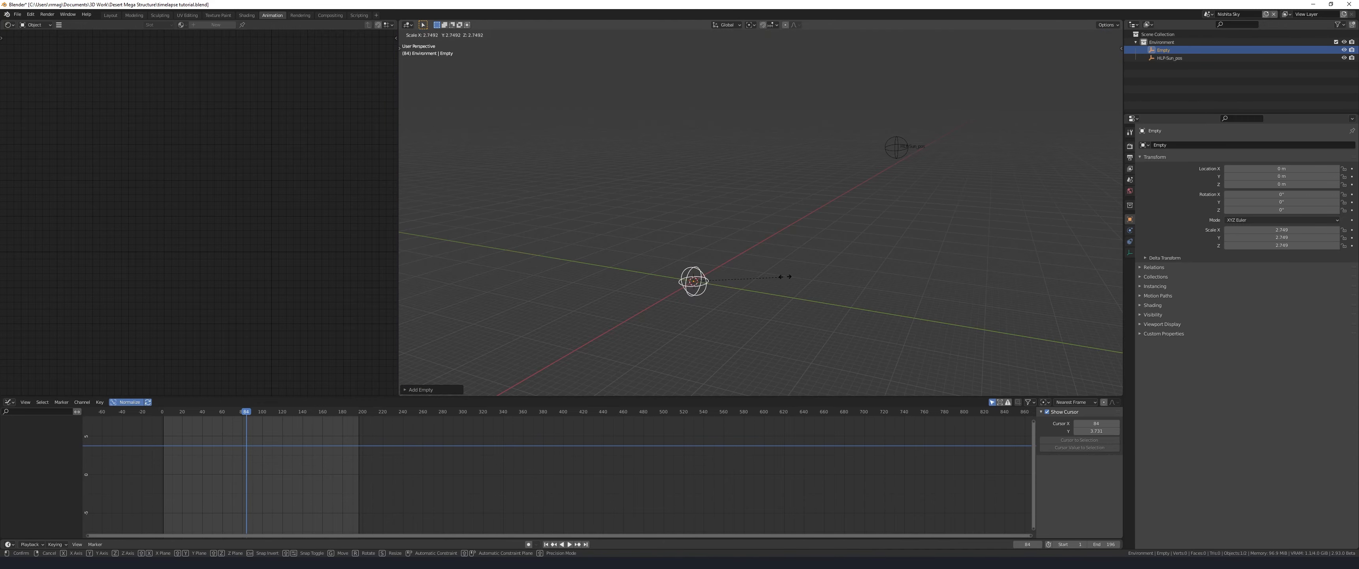
{"action": "left_click", "coordinate": [822, 292]}
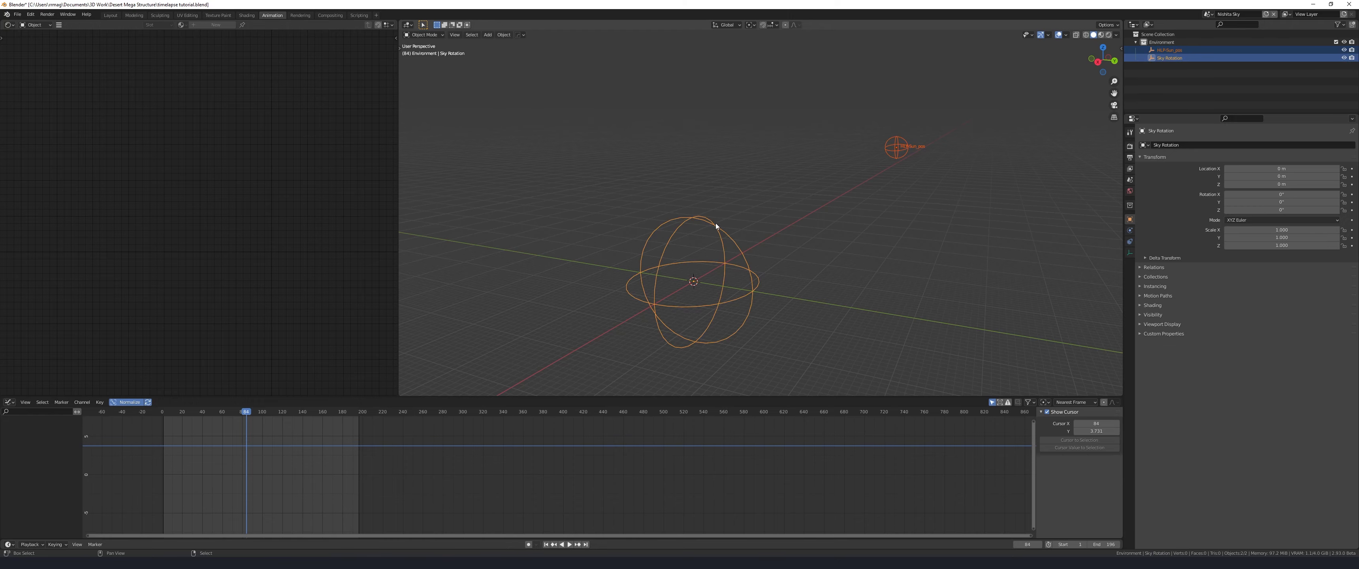
Parent the HLP-Sun_pos empty to the Sky Rotation empty
{"action": "key", "text": "ctrl+p"}
{"action": "left_click", "coordinate": [710, 227]}
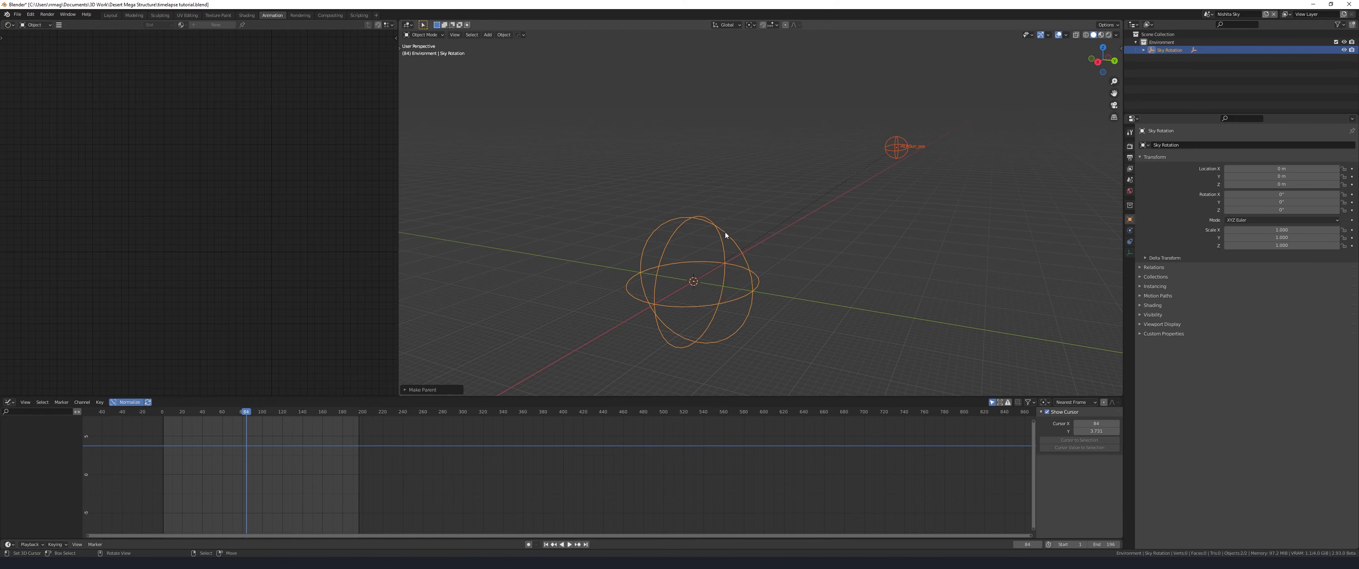
{"action": "left_click", "coordinate": [732, 236]}
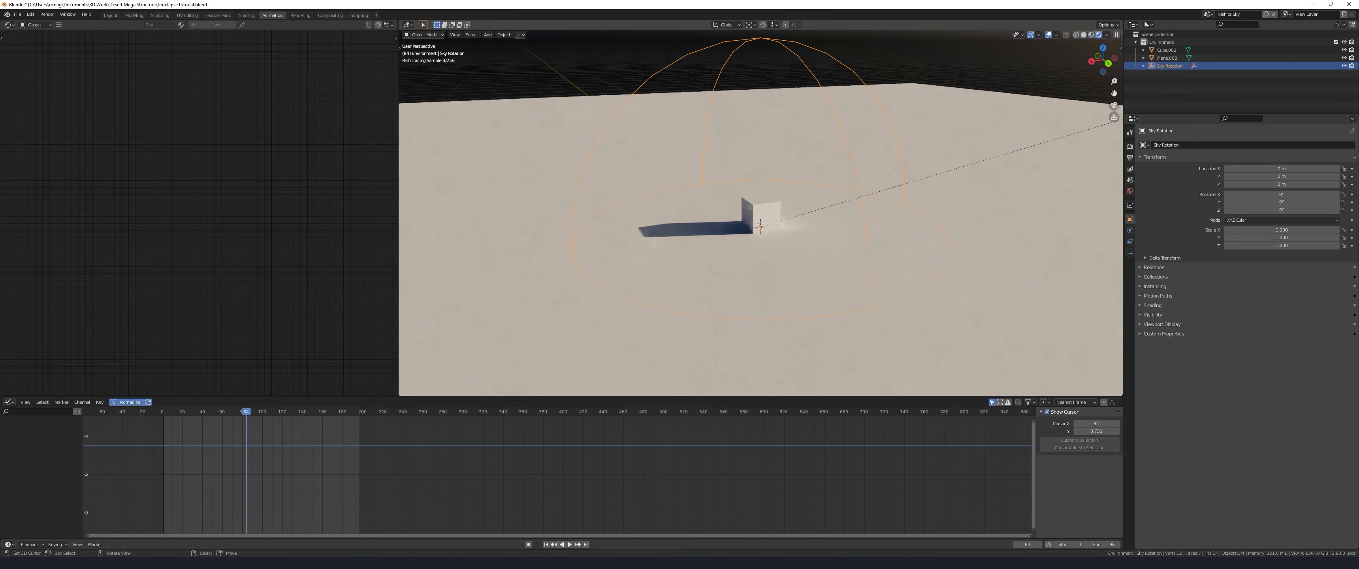